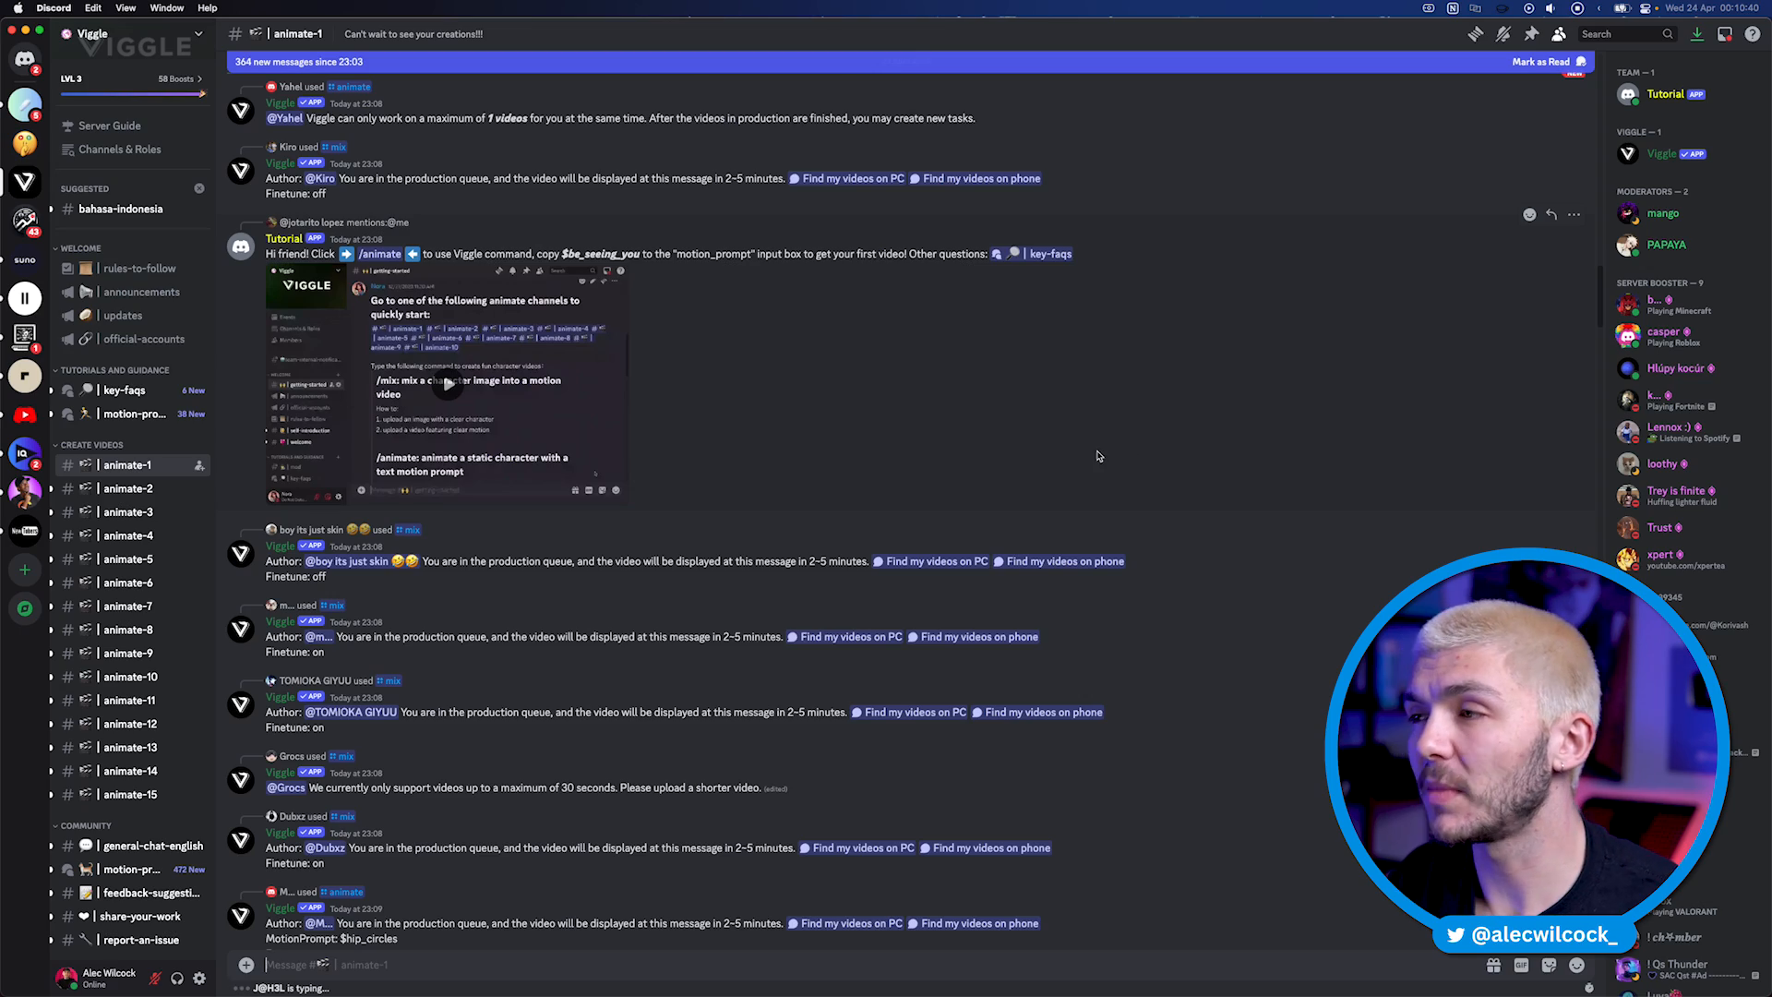
Step: Read the 18 April 2024 post in the announcements channel about the bot being unstable
scroll(1323, 449, "down", 10)
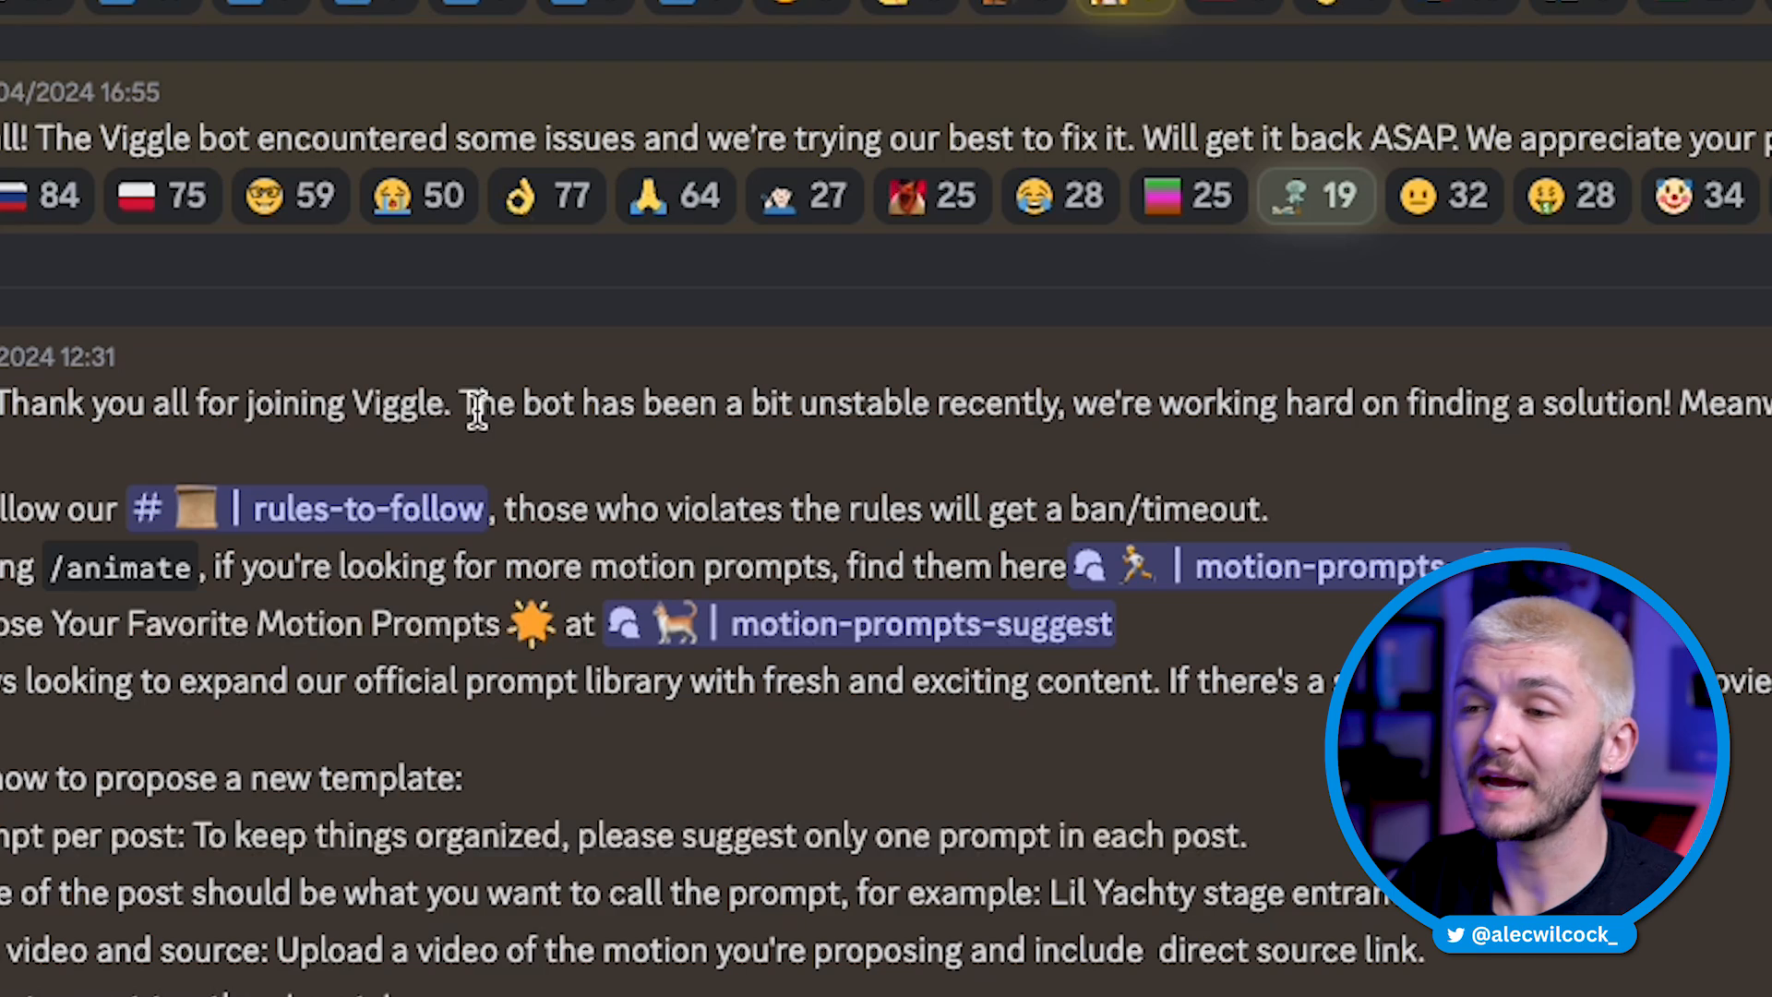
left_click_drag(463, 404, 1092, 418)
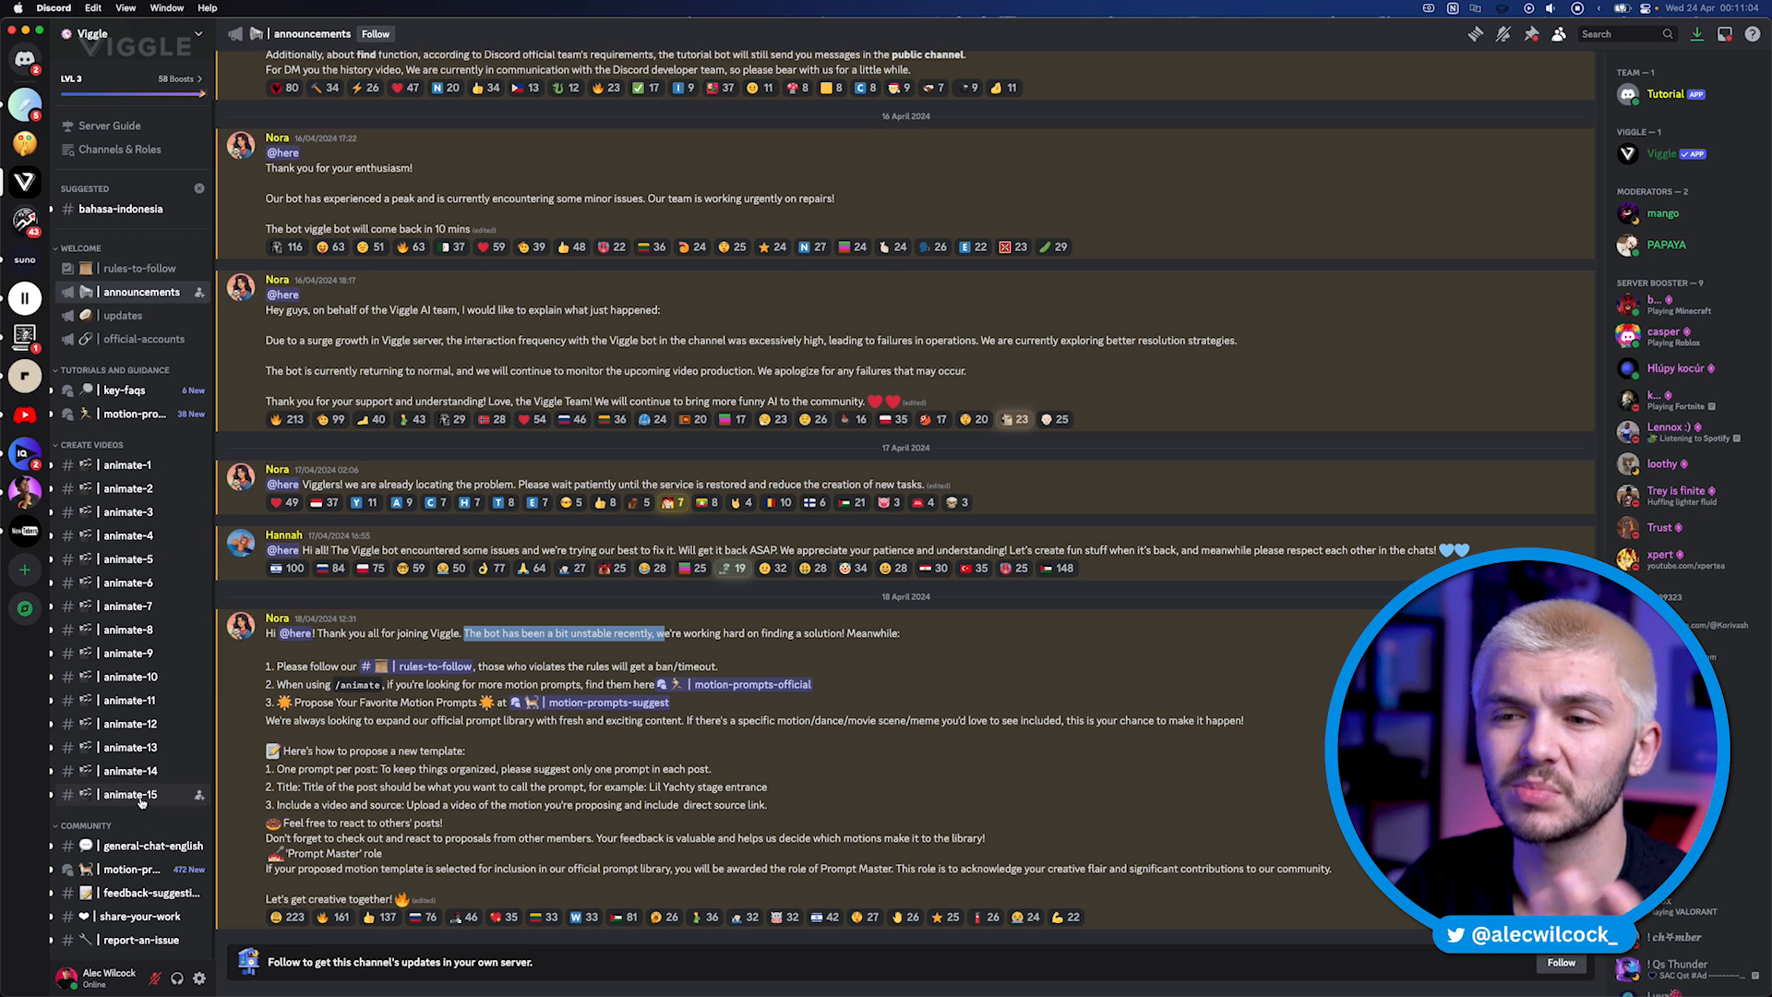
Step: Open the newest messages of the animate-12 channel and start the Viggle /mix command
left_click(138, 726)
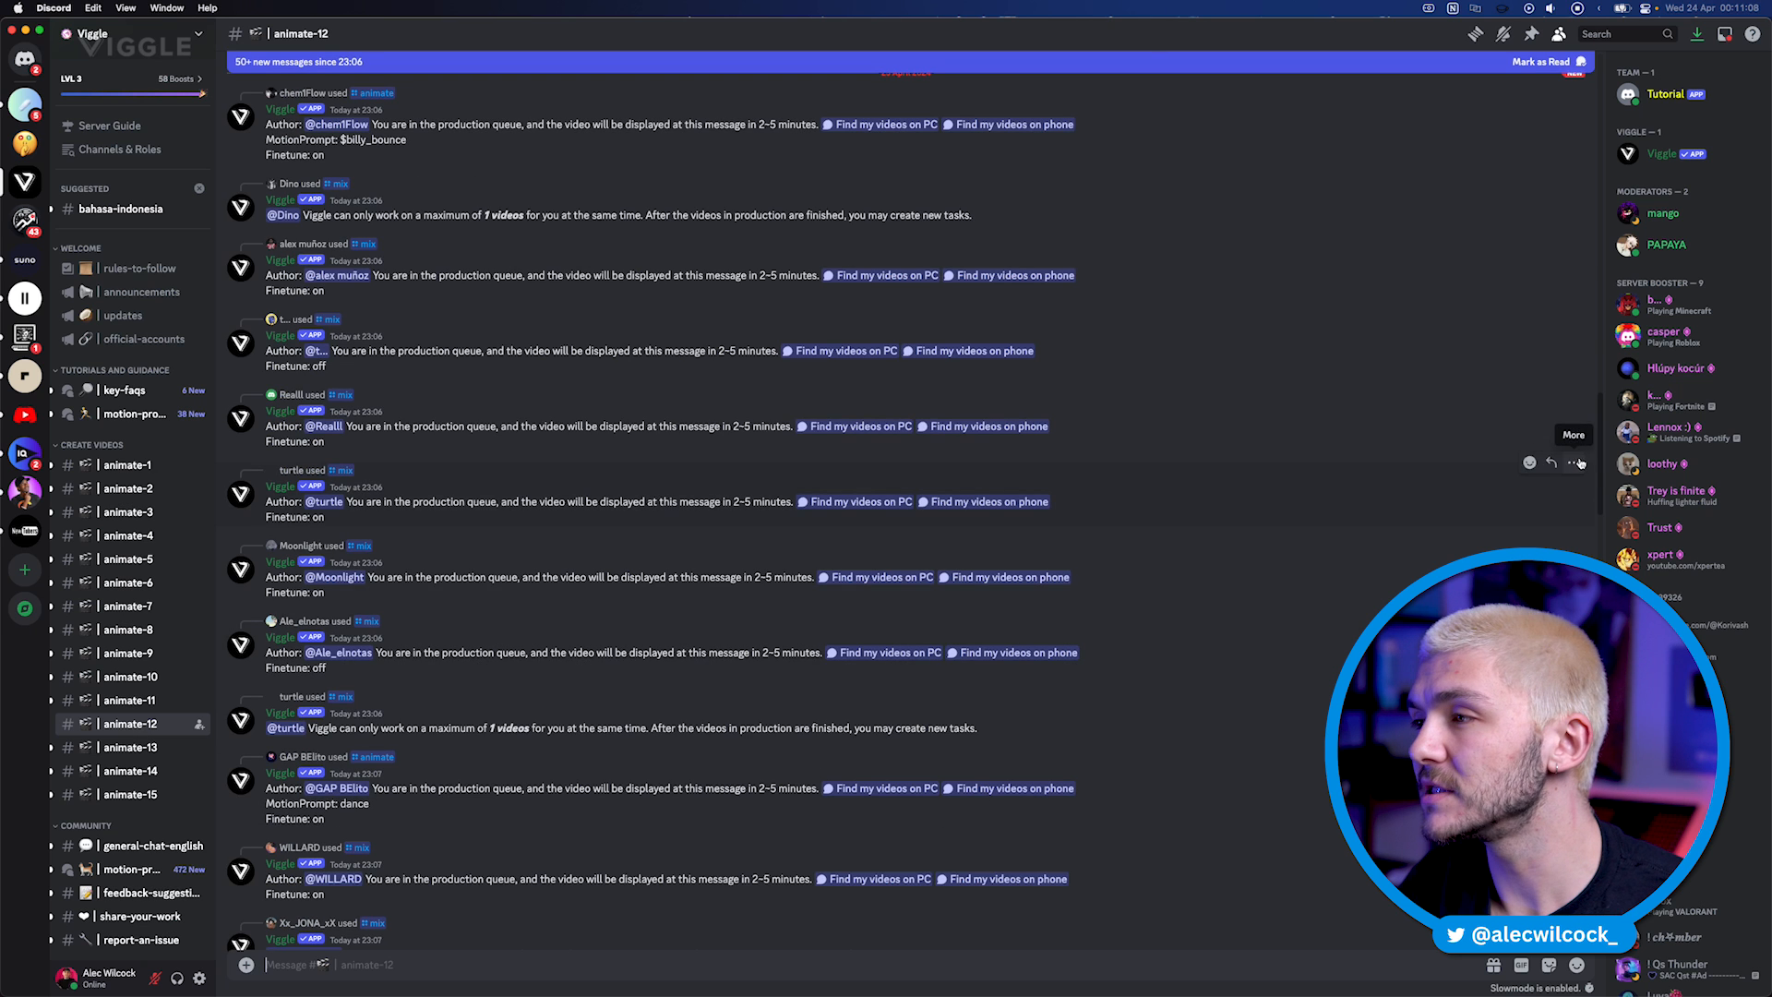
left_click_drag(1601, 467, 1601, 932)
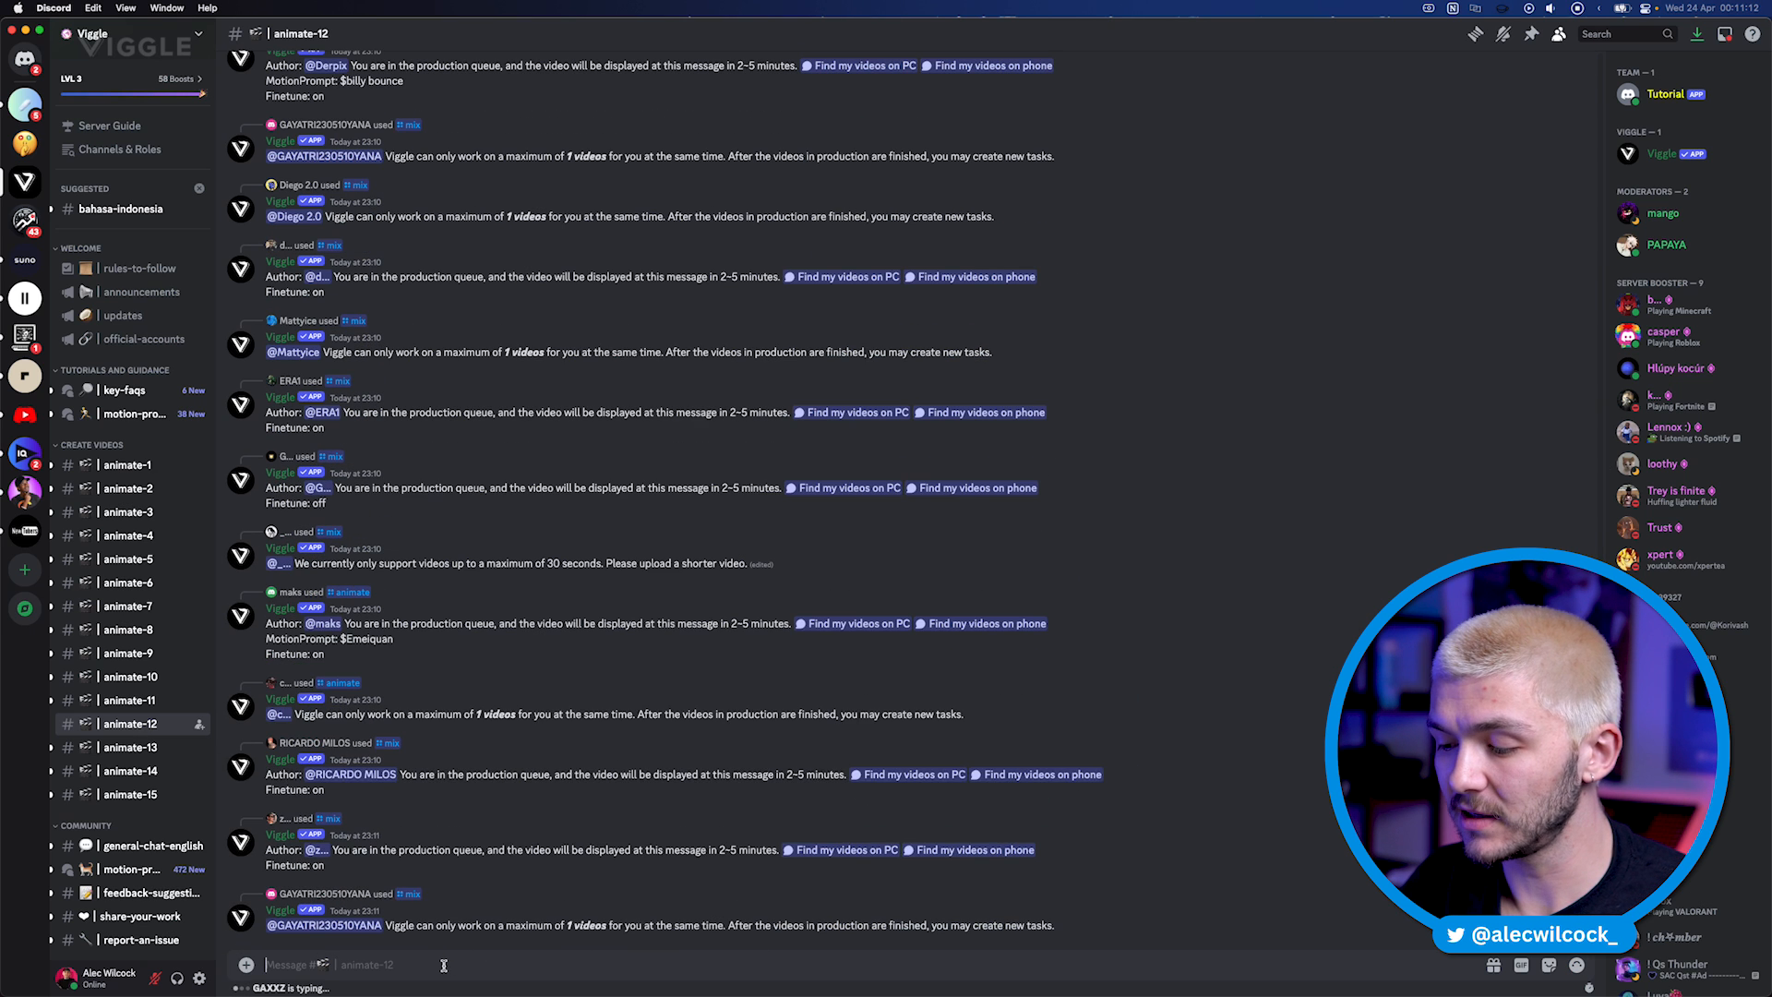
type("/")
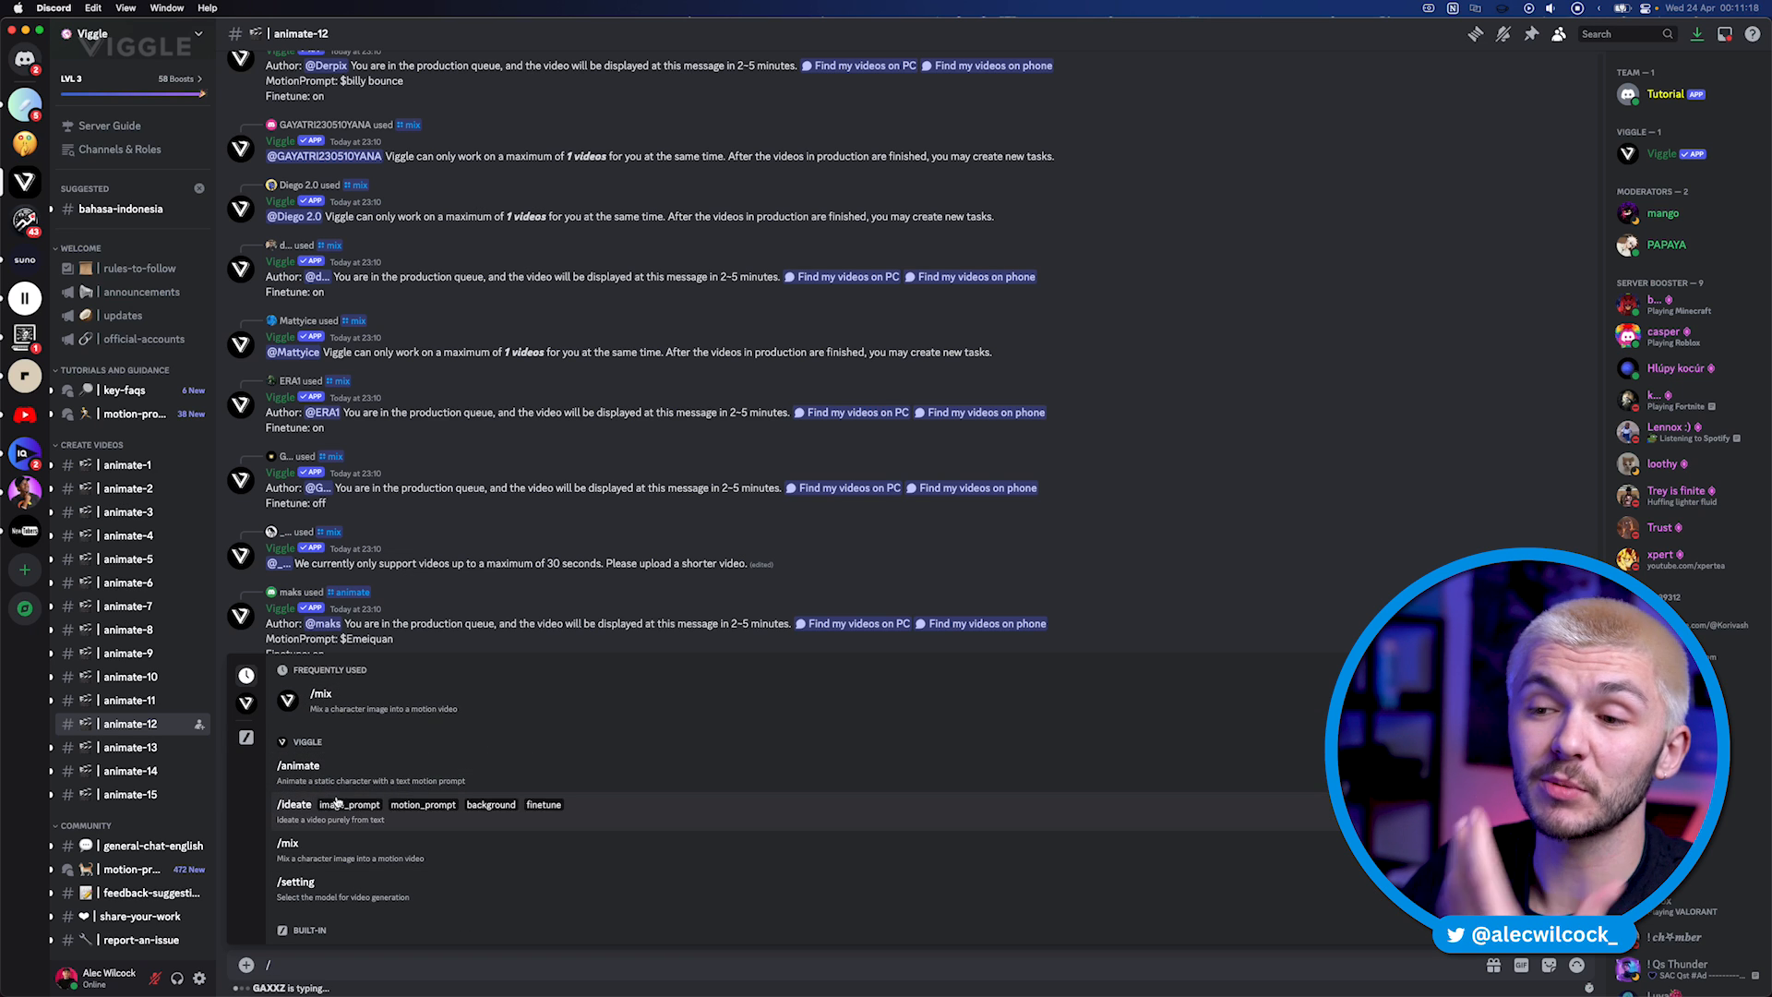
left_click(296, 855)
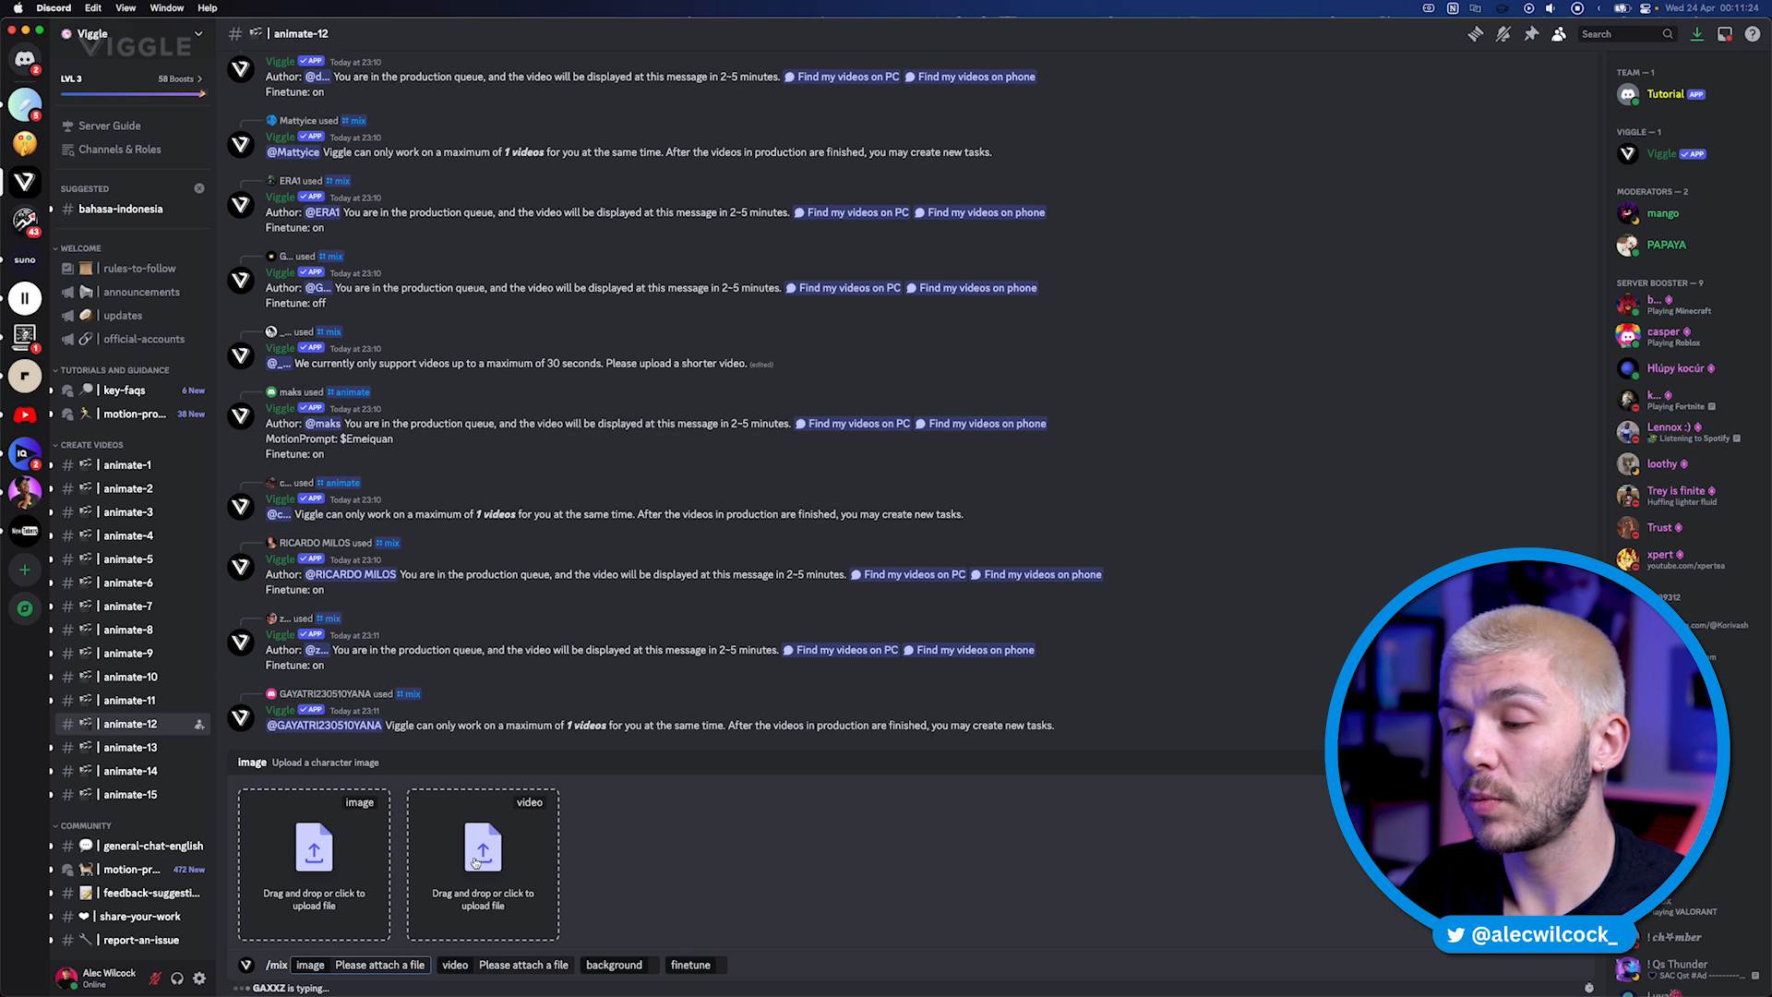
Step: Preview keanu reeves.jpg from the Test clips folder and attach it as the character image of the /mix command
left_click_drag(953, 996, 955, 503)
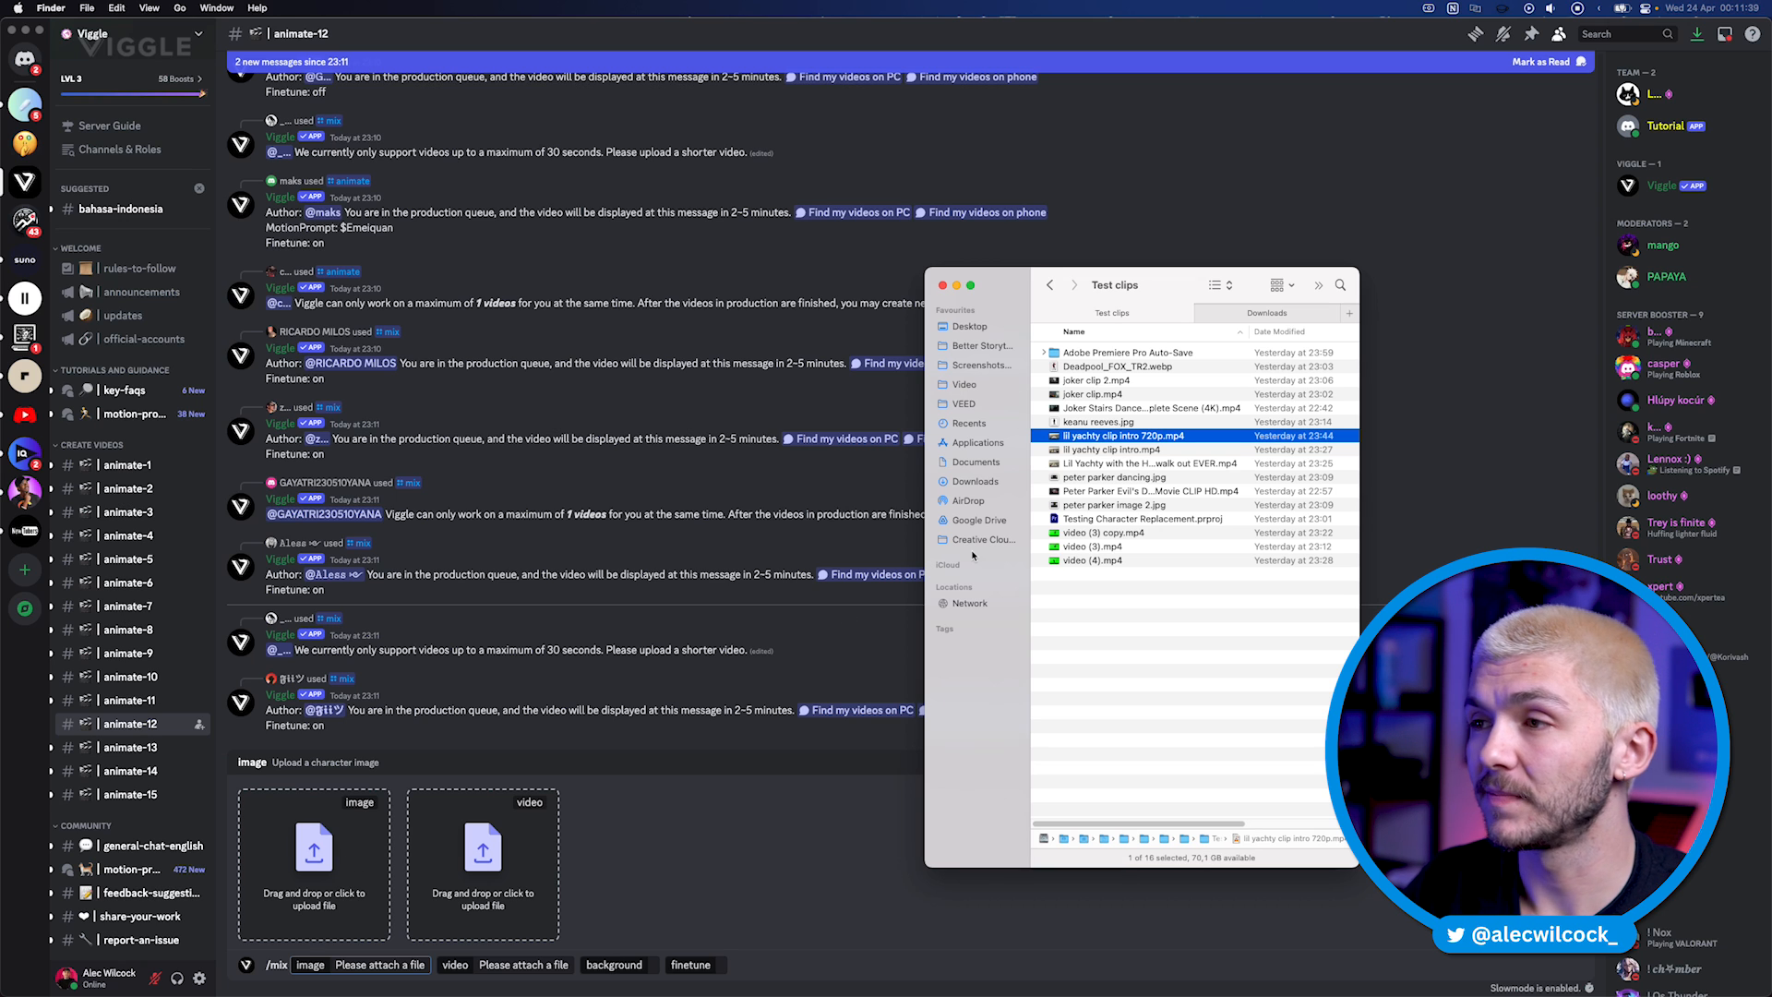
left_click(1098, 423)
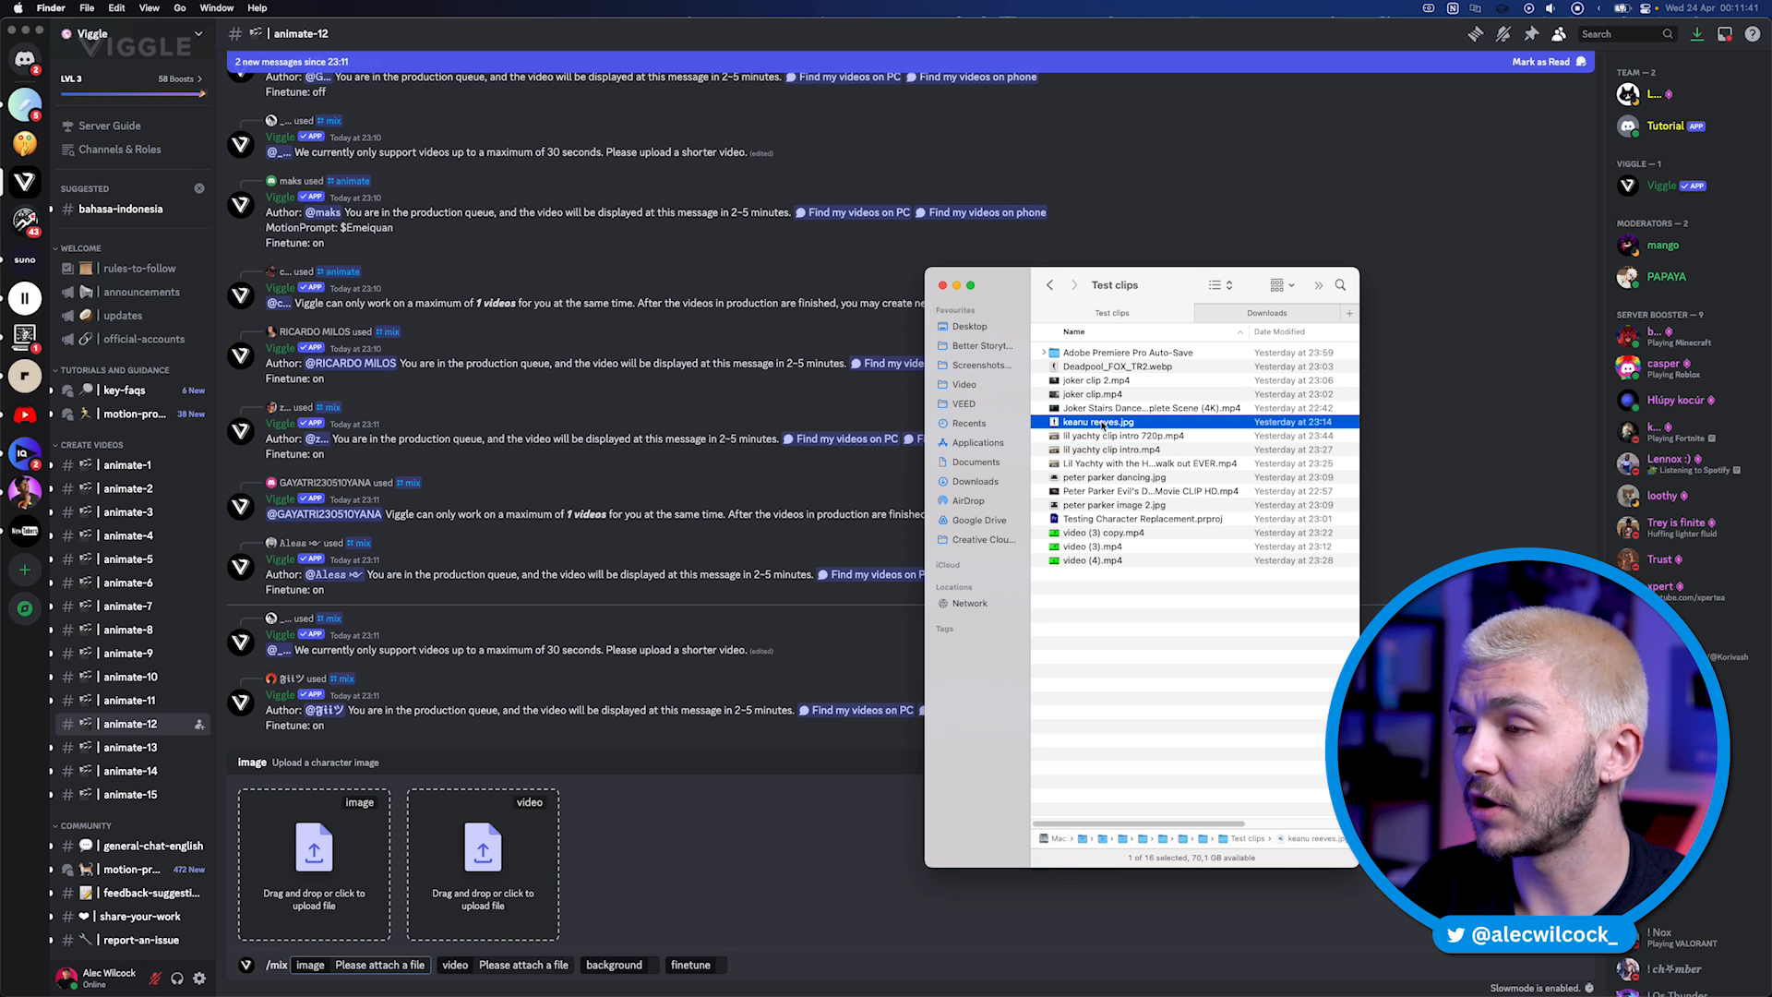
key("space")
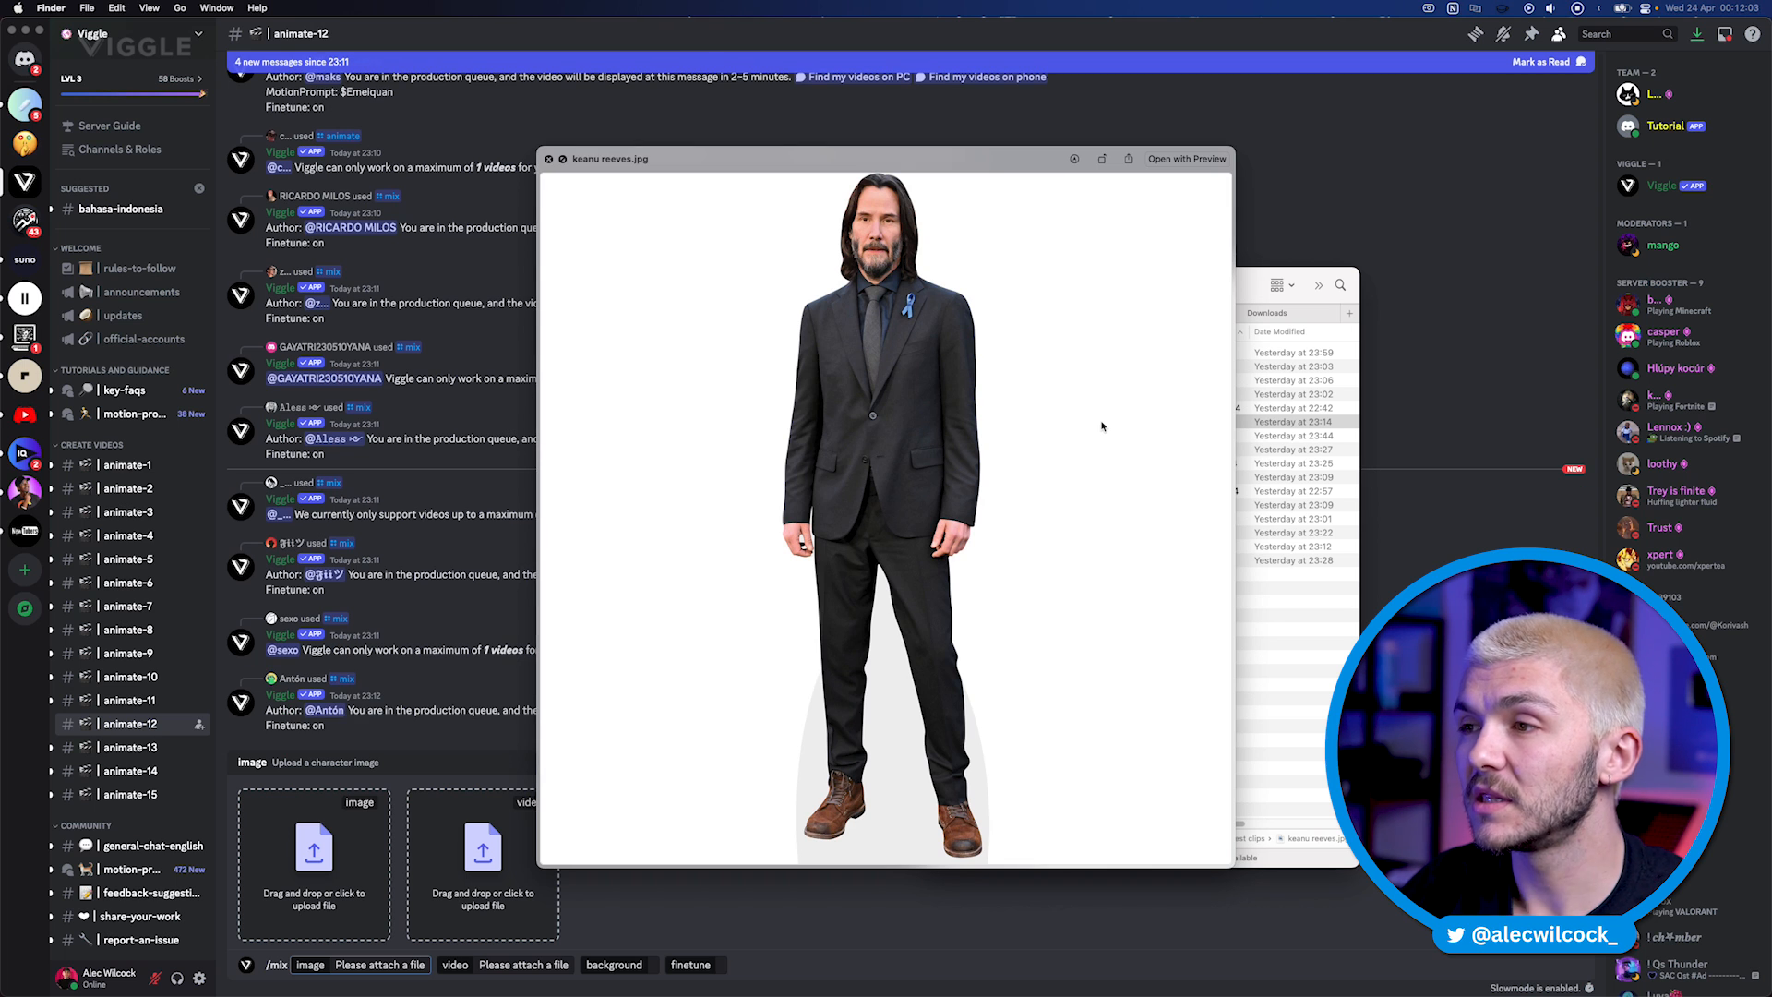
key("space")
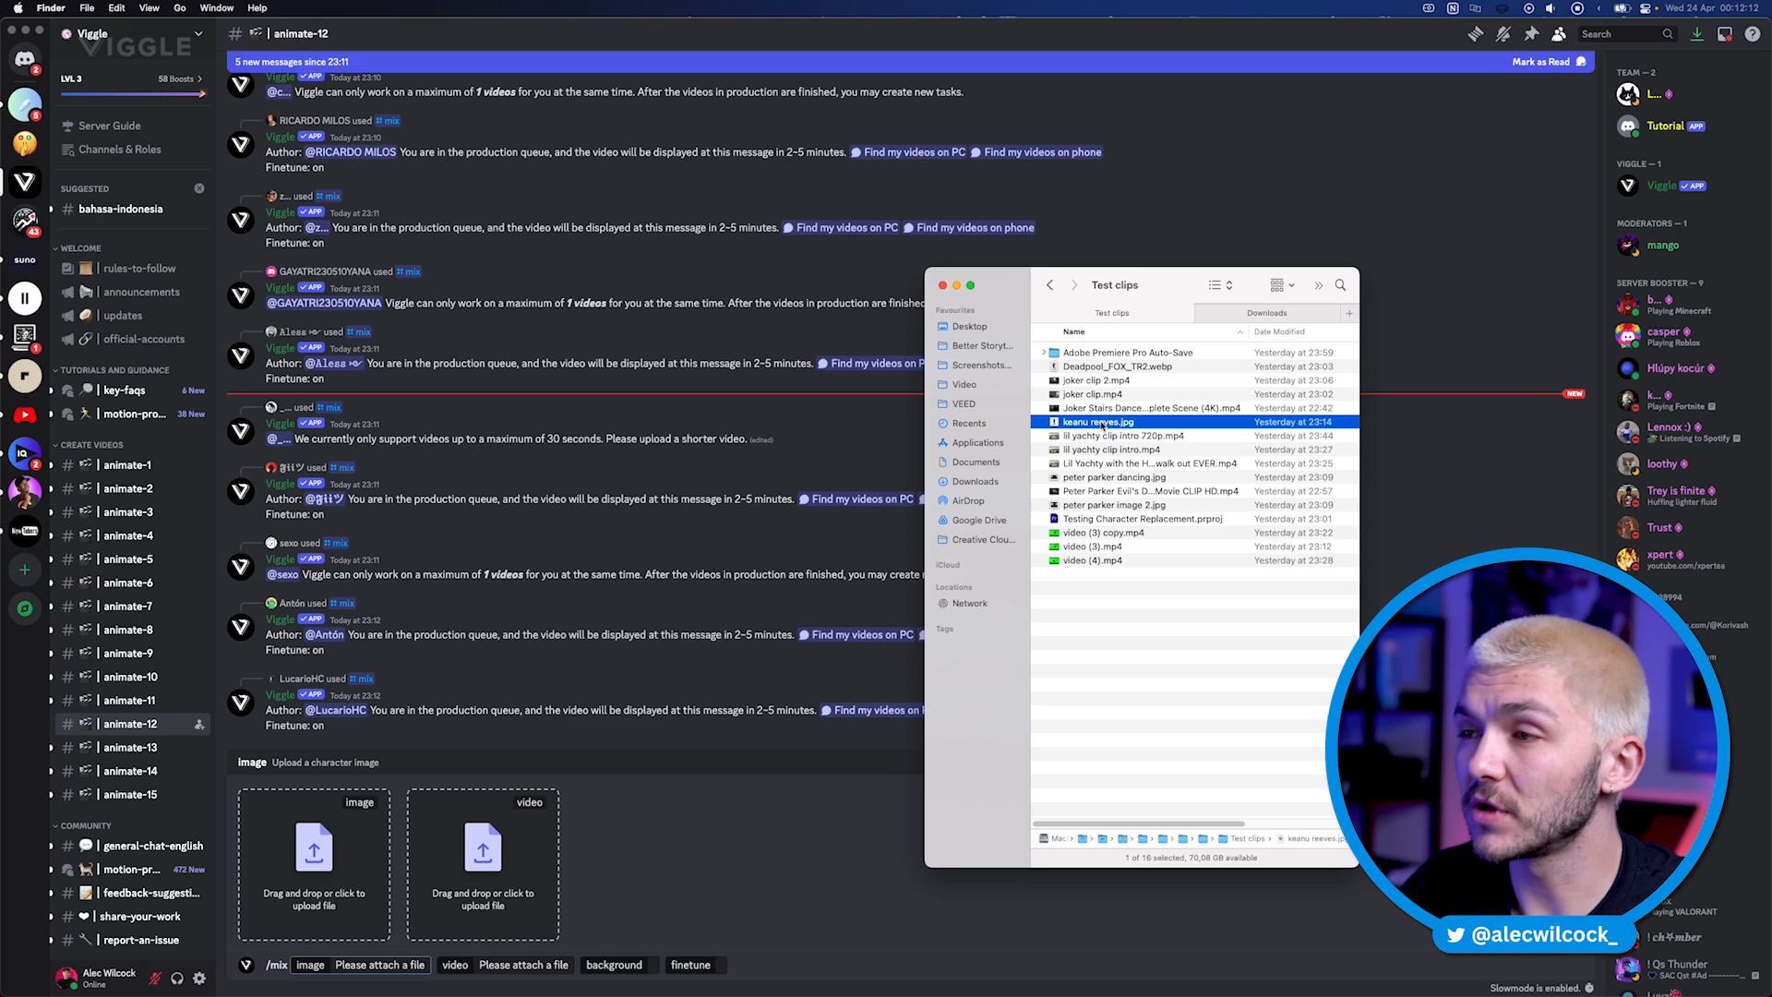
left_click_drag(1103, 425, 315, 881)
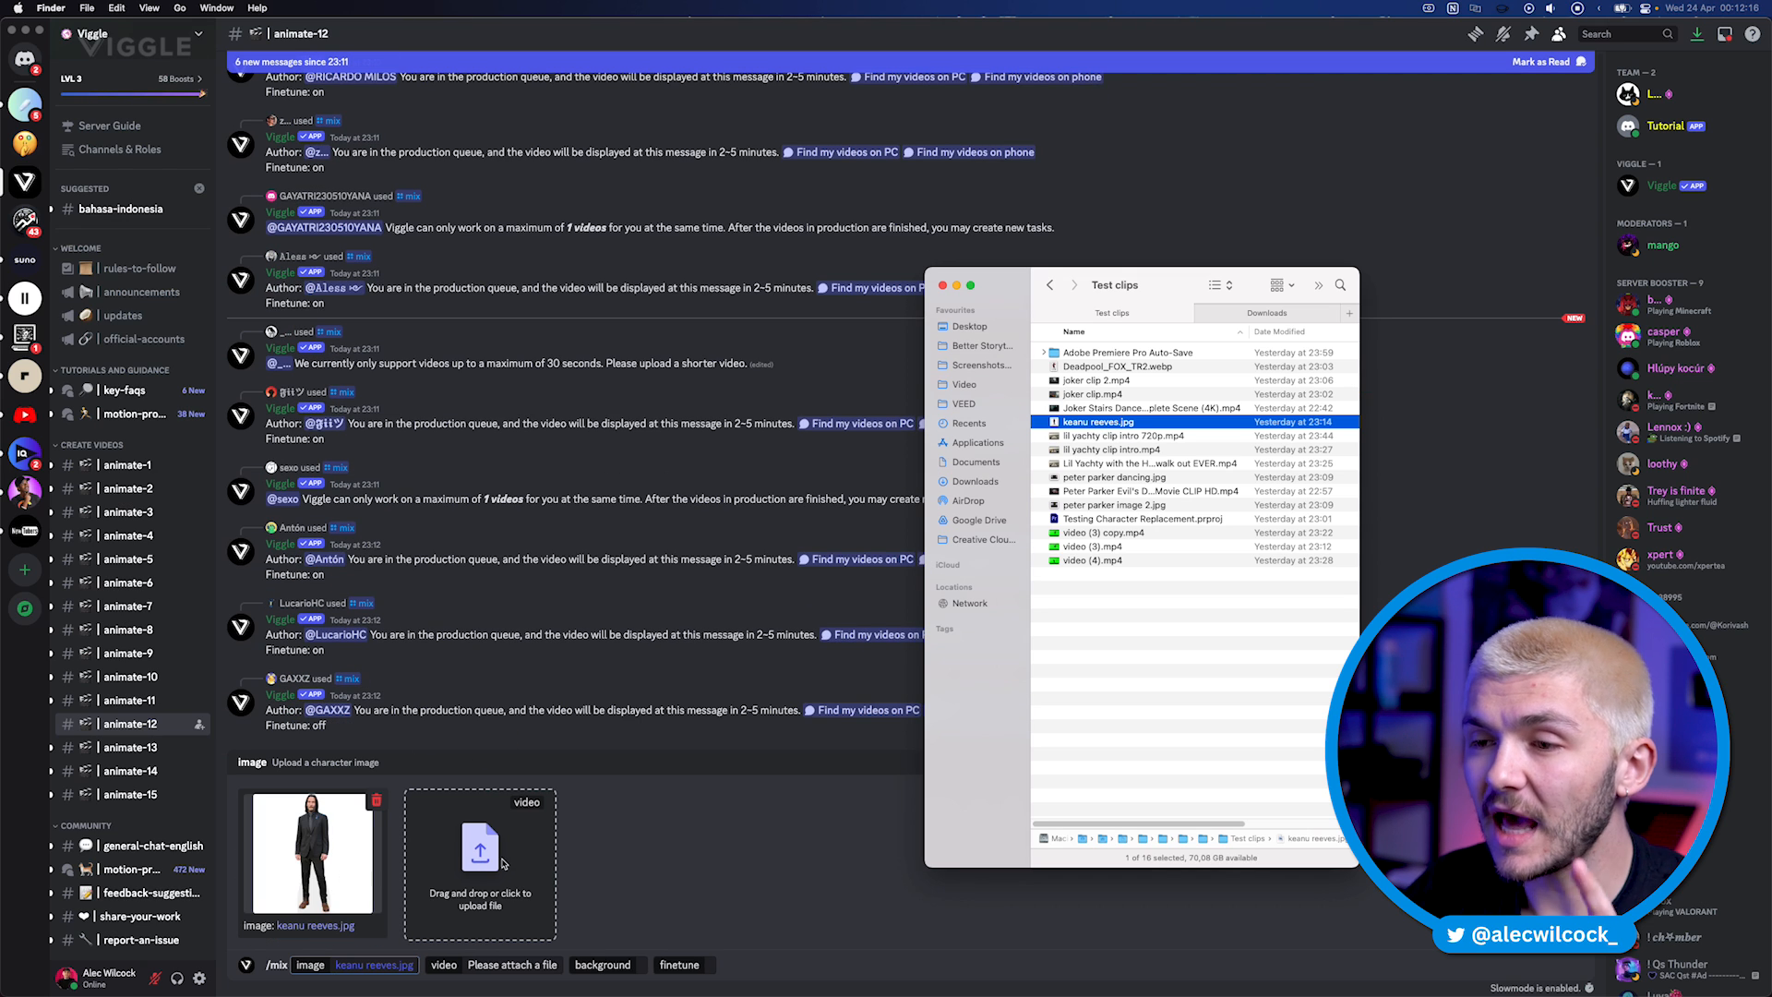
Step: Preview the full Lil Yachty walk out video, and attach lil yachty clip intro.mp4 as the /mix command's motion video
left_click(1141, 464)
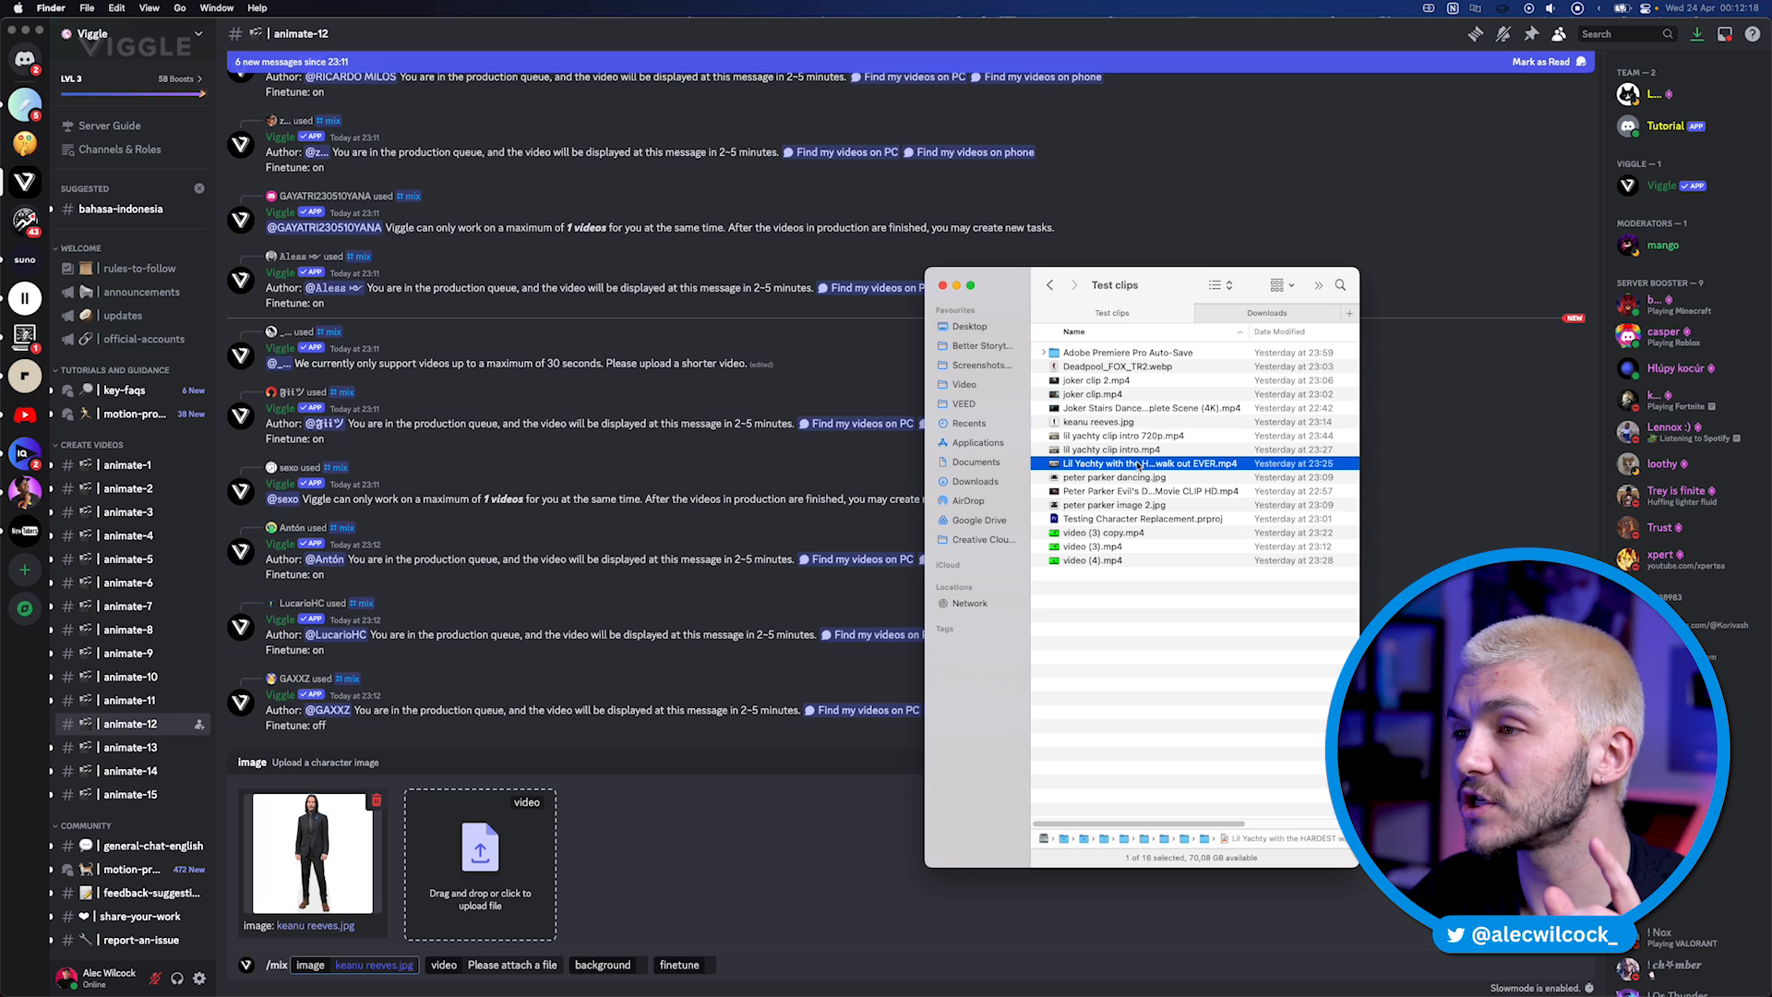
key("space")
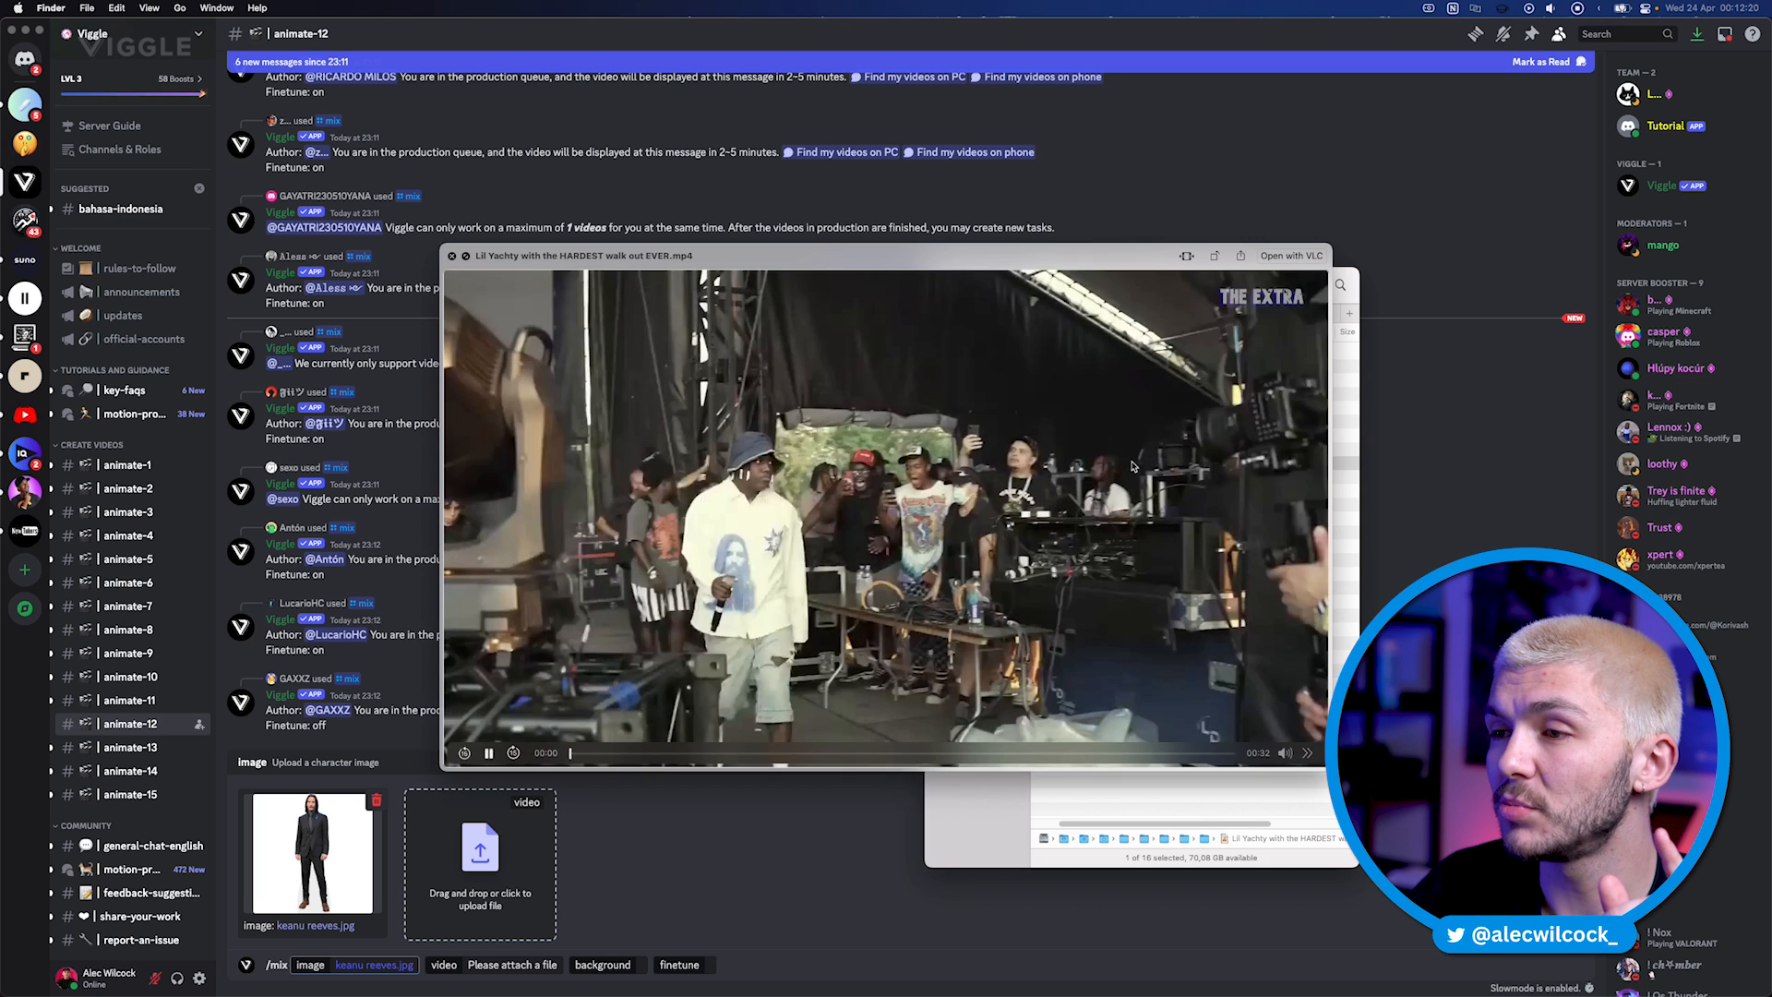
left_click(489, 753)
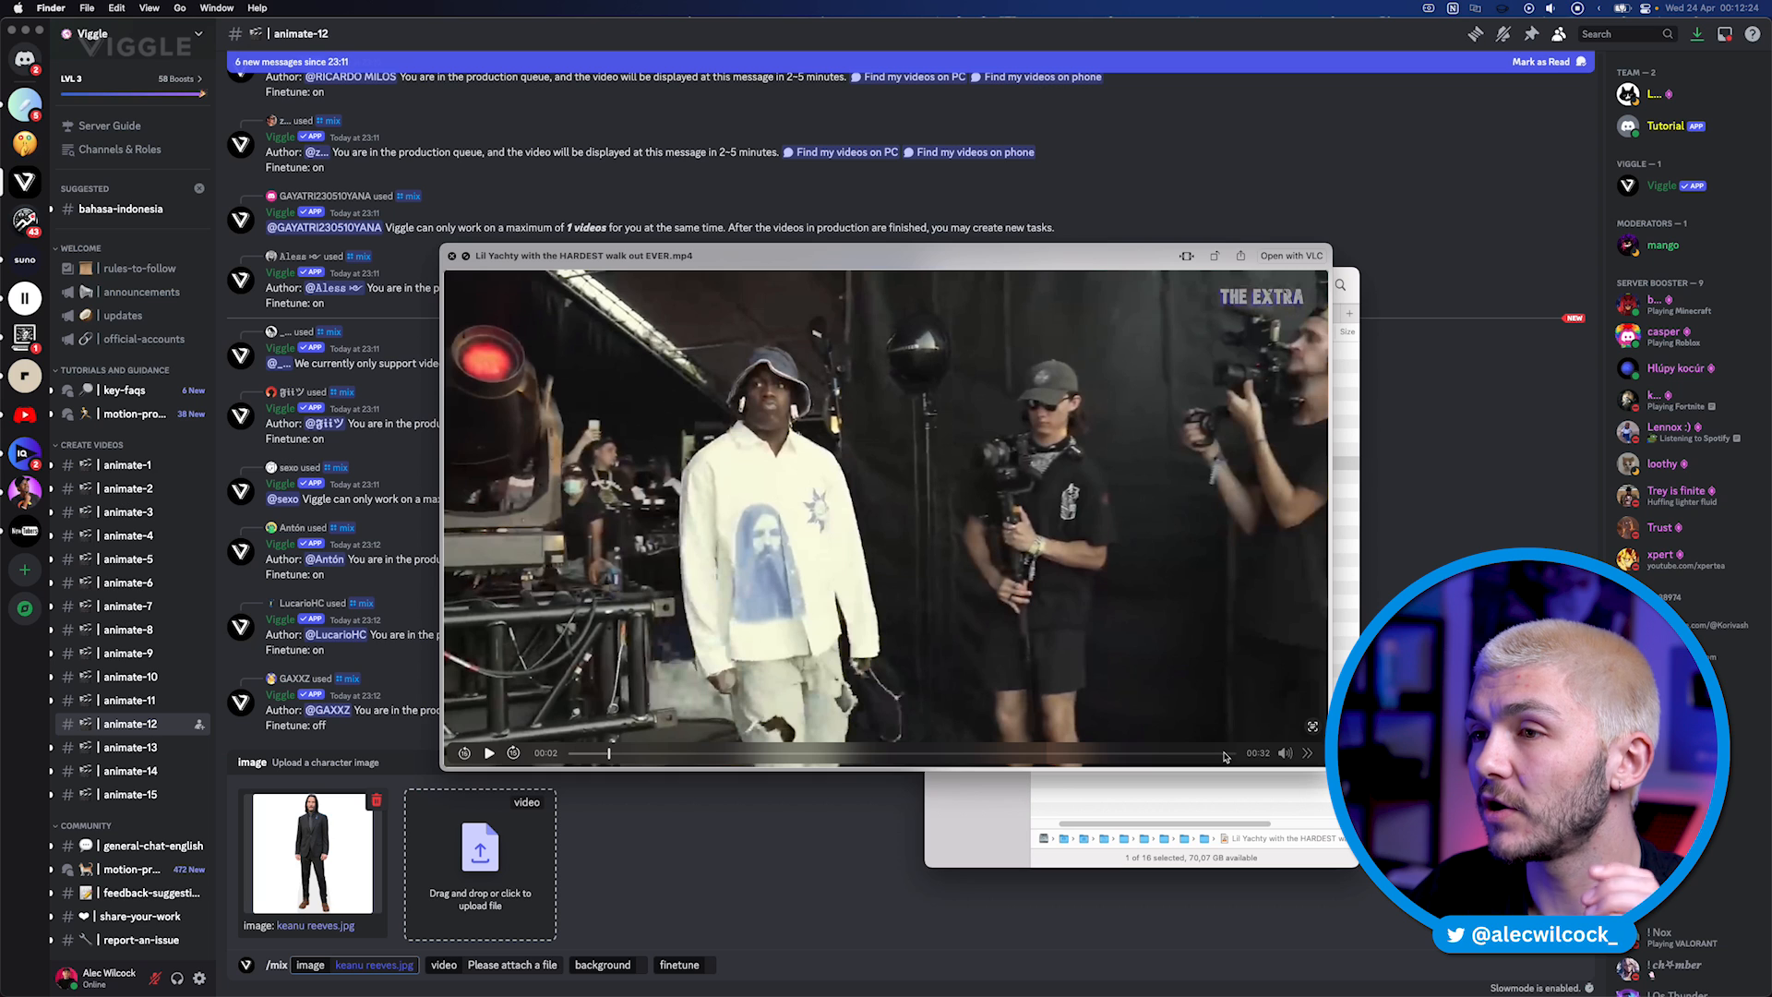
key("space")
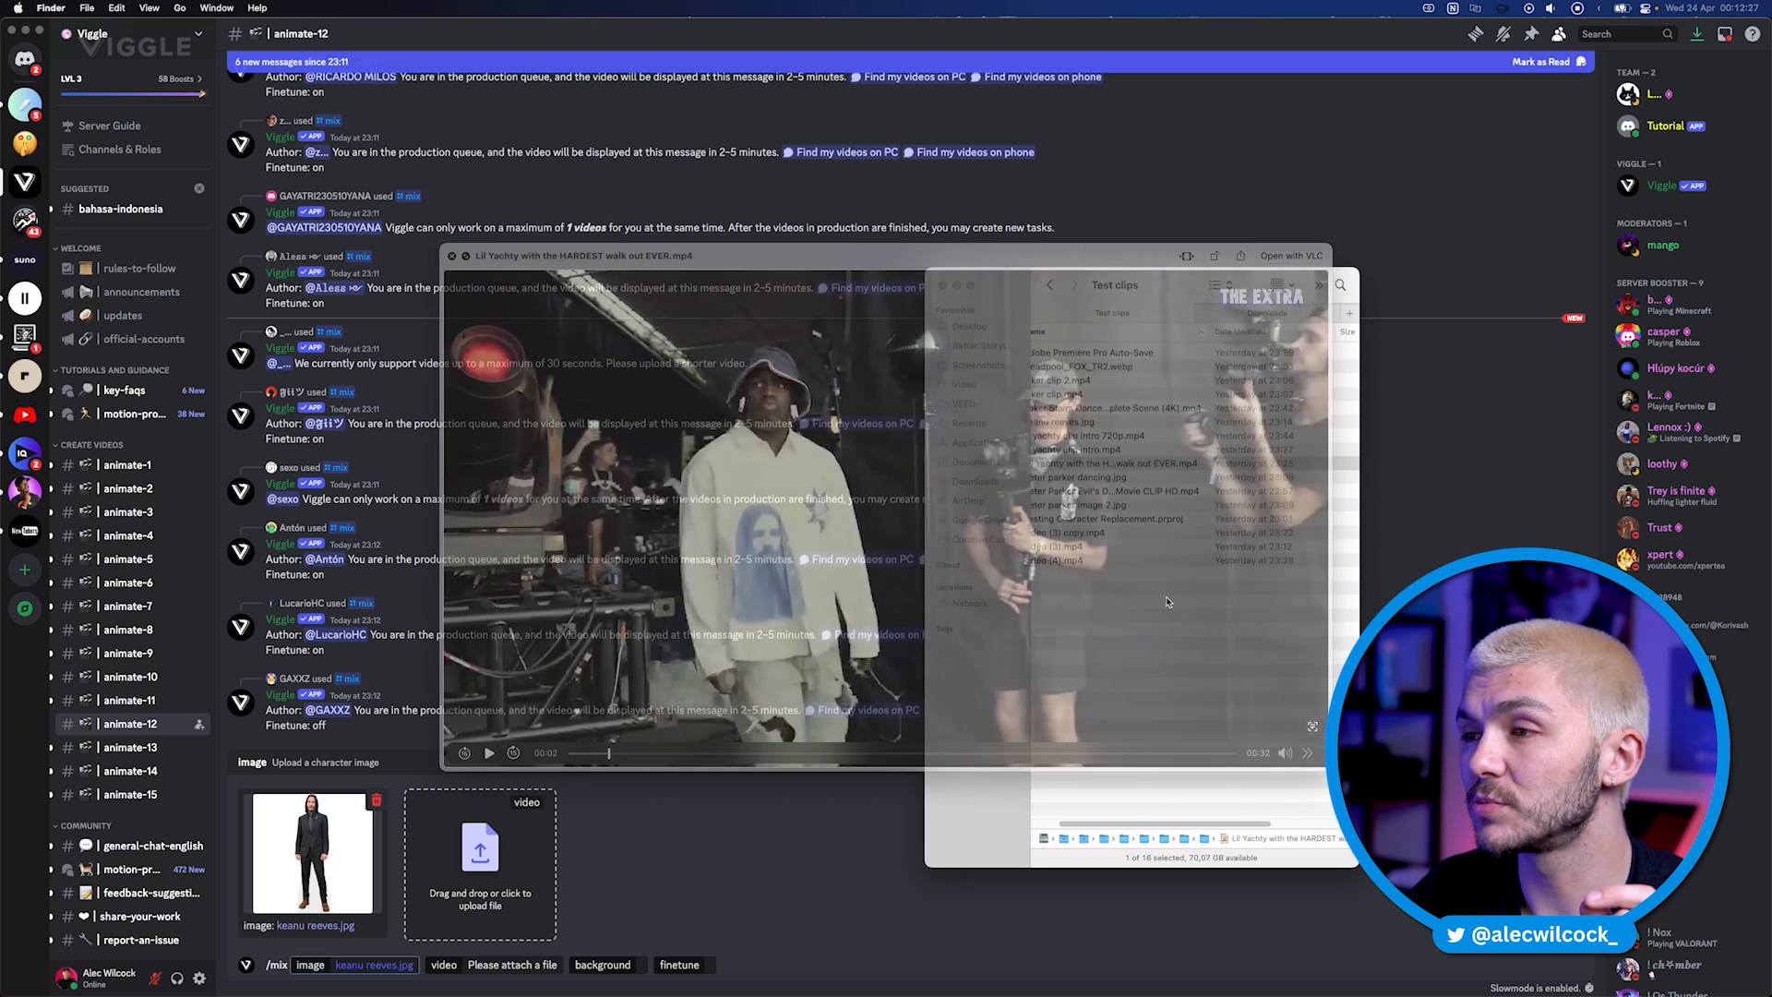
left_click(1106, 449)
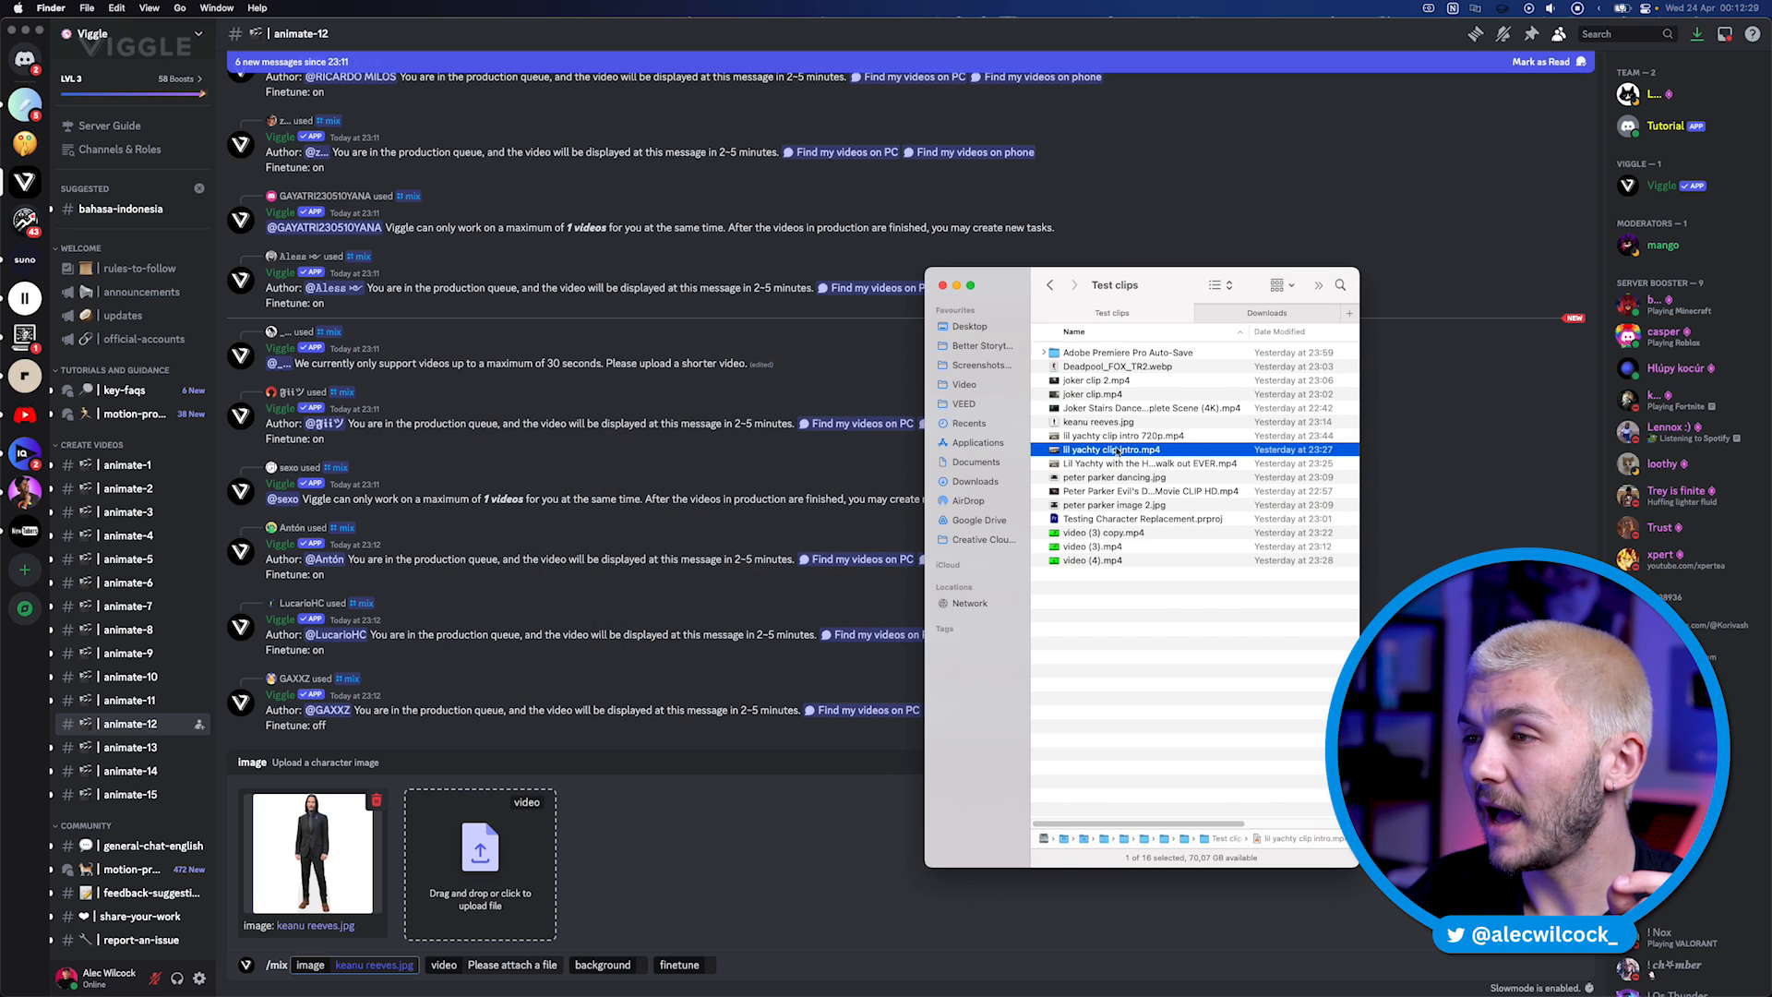
left_click_drag(1124, 452, 480, 881)
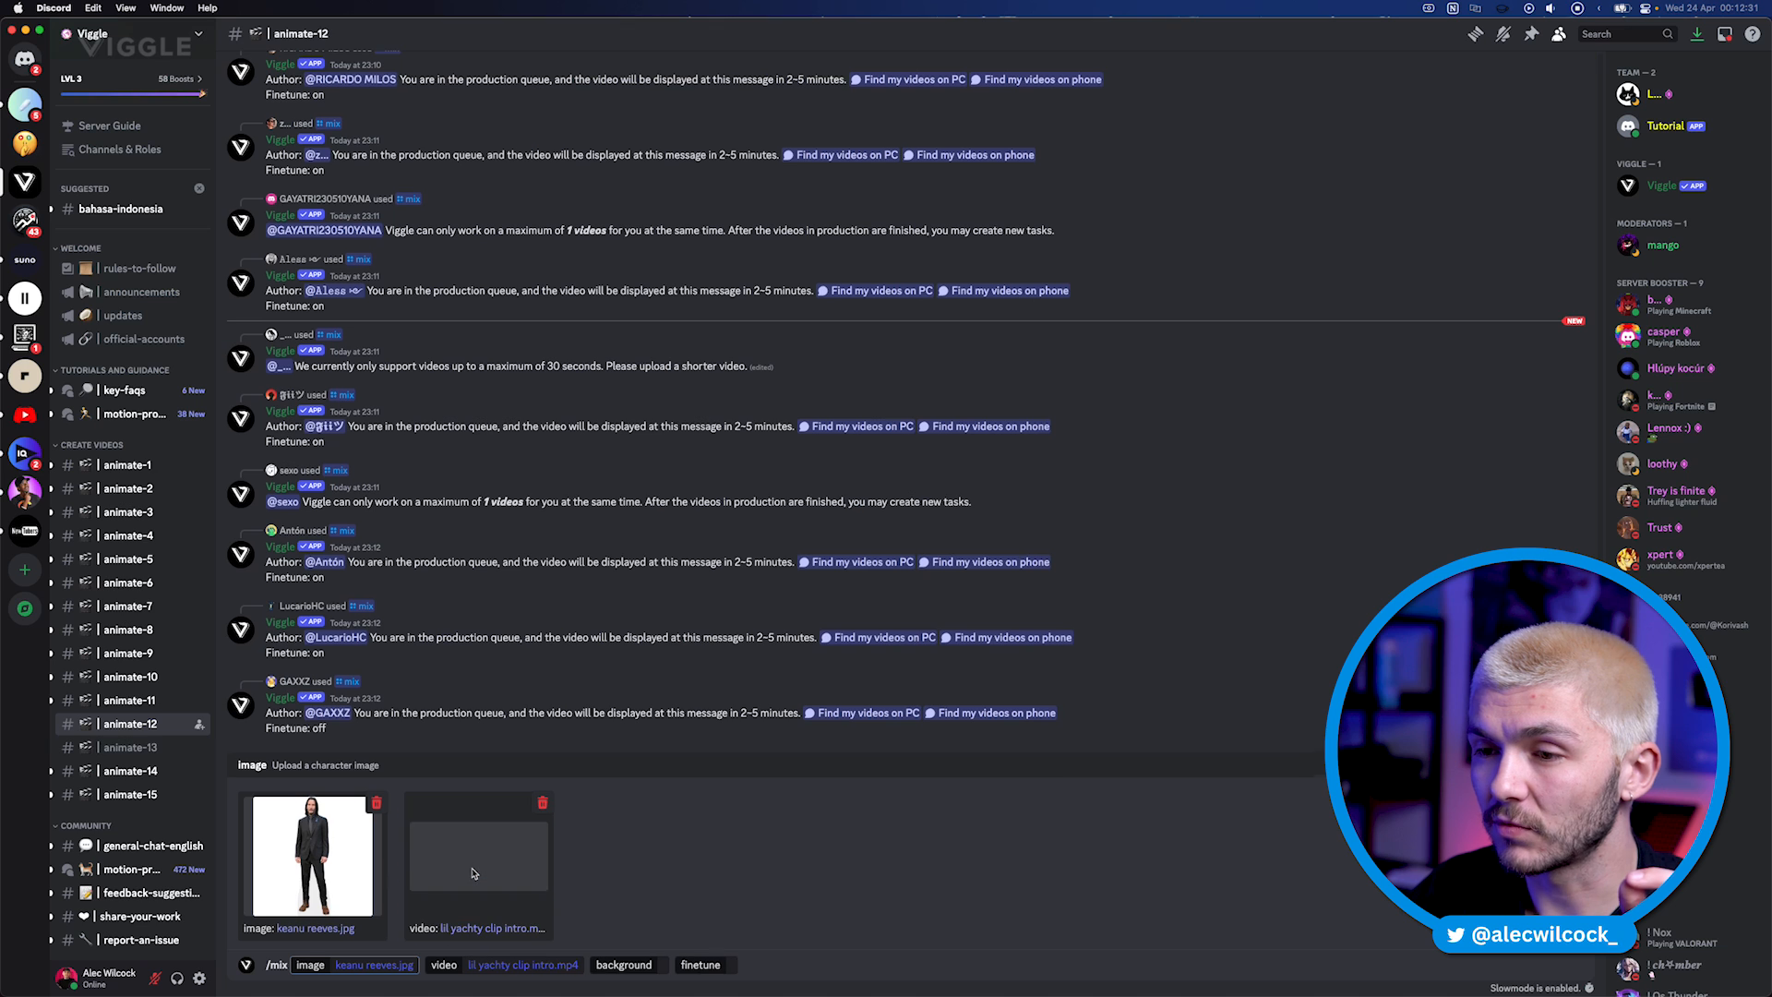
Step: Set the /mix background to Green and finetune to On, and submit the command
left_click(624, 964)
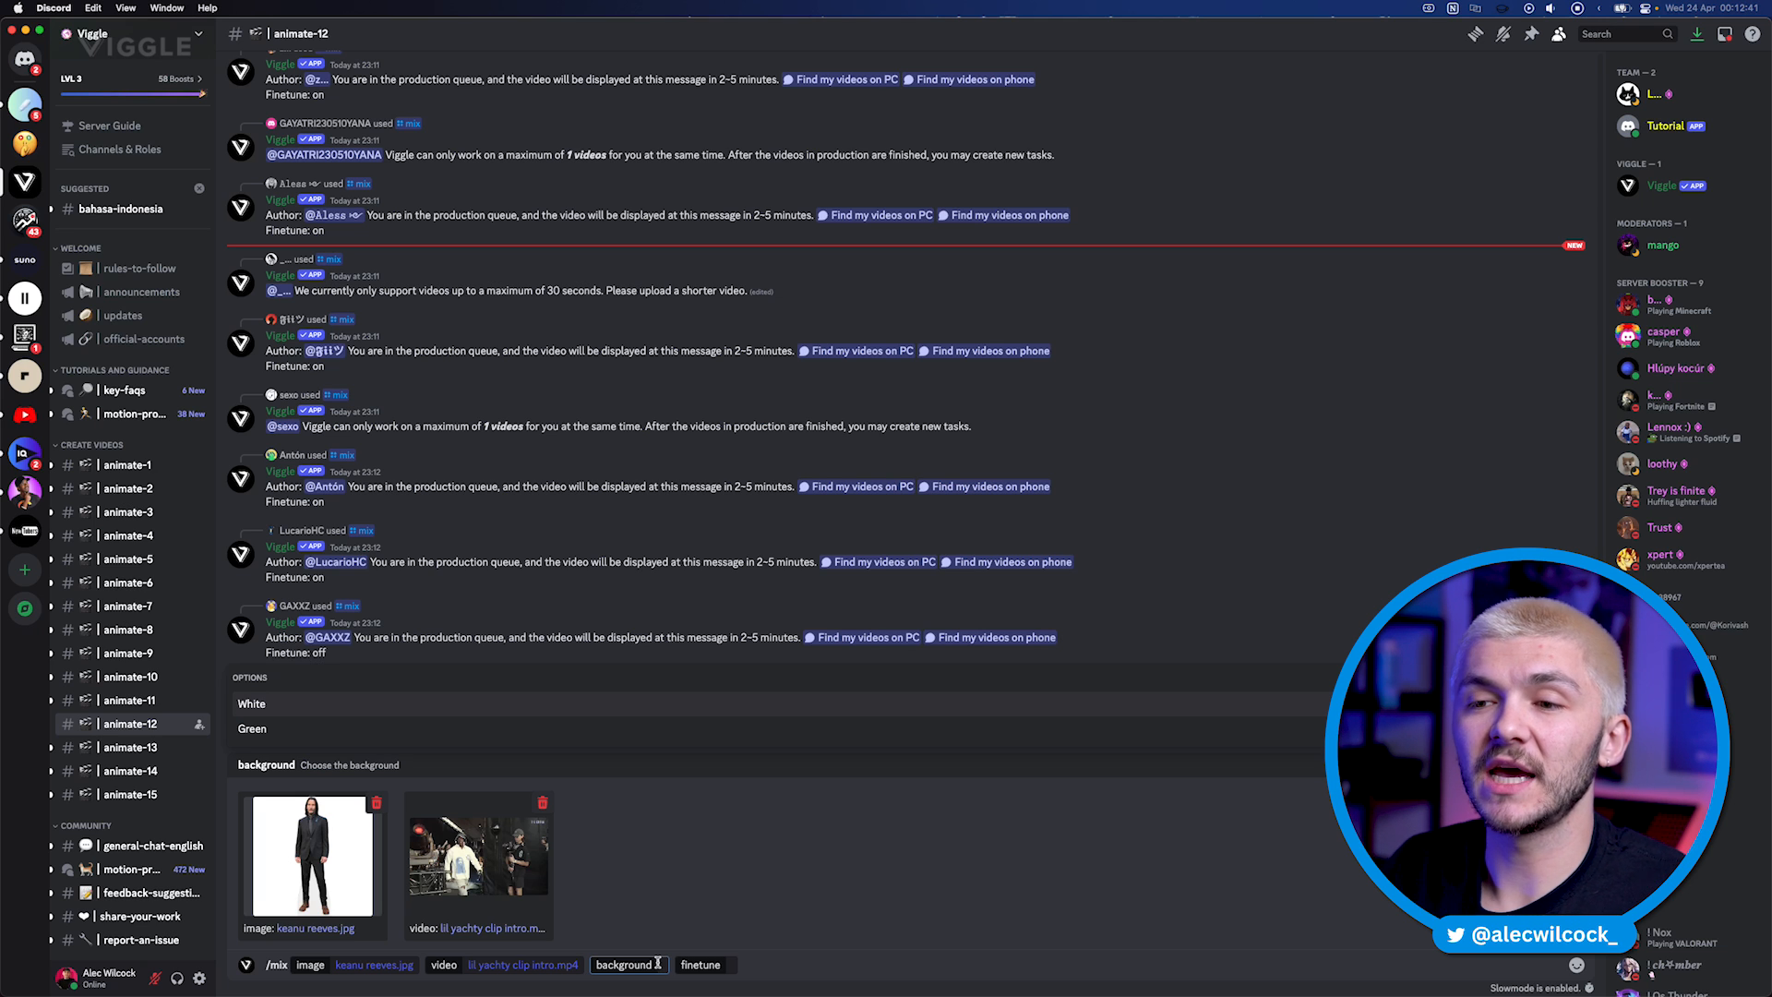
left_click(267, 729)
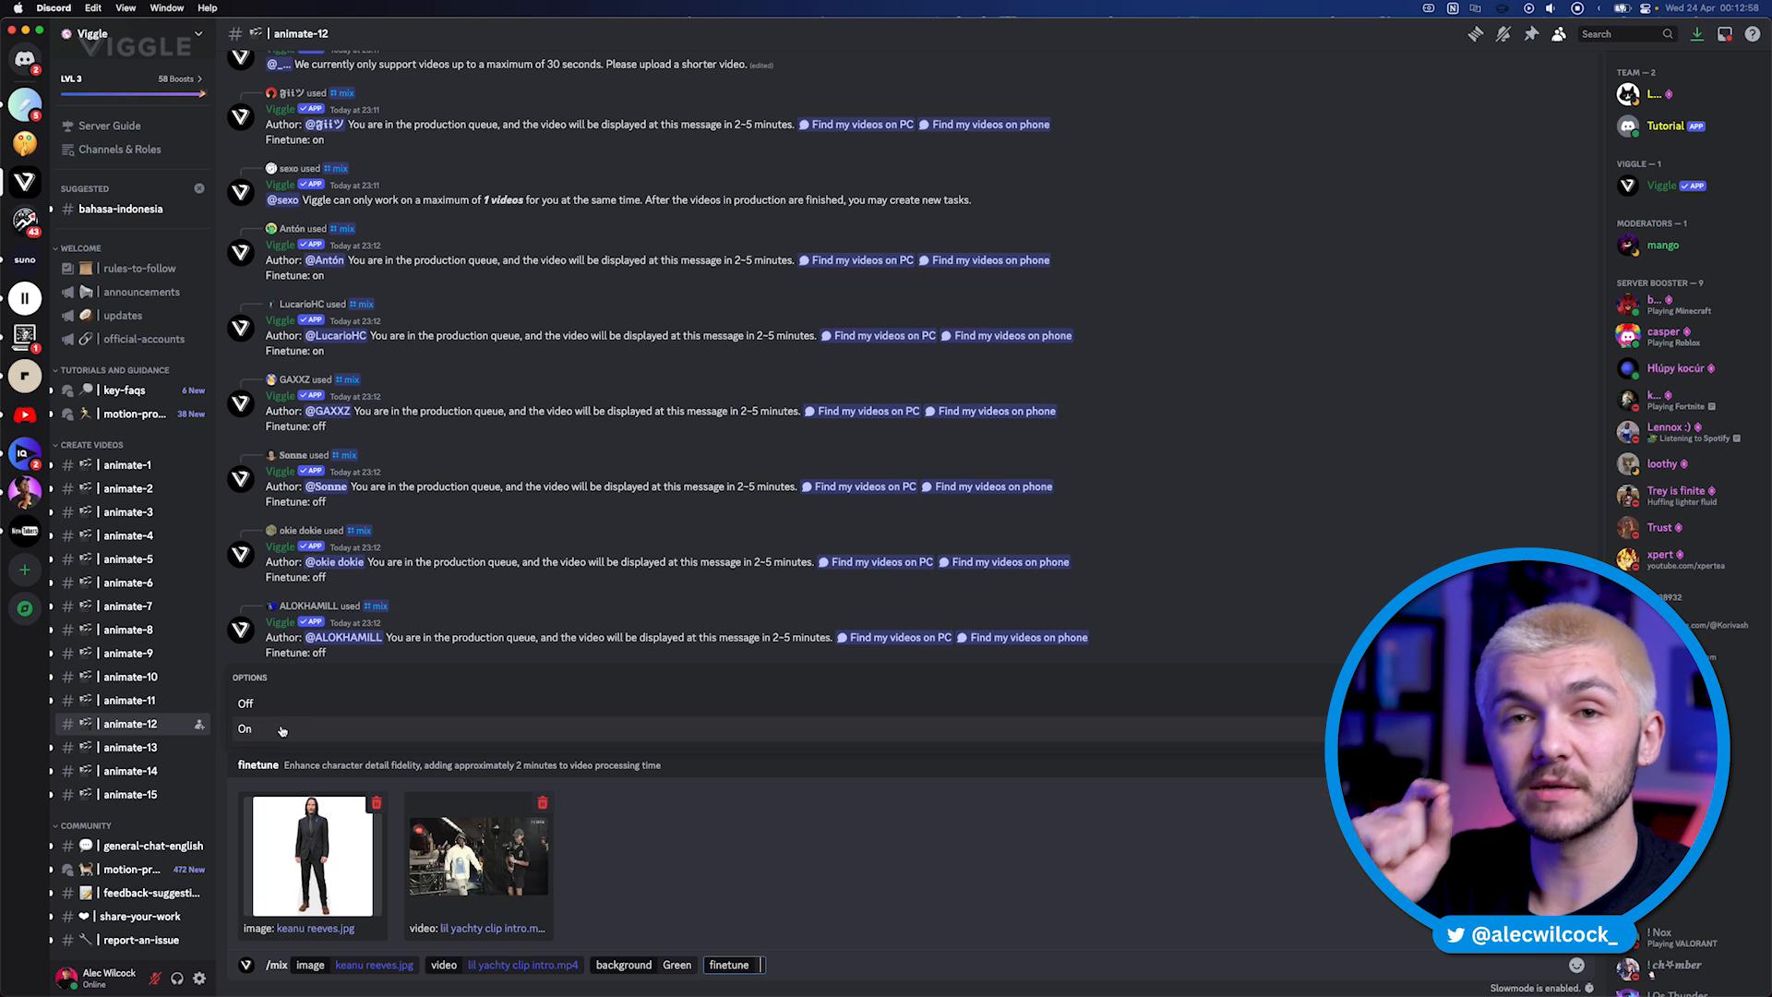
left_click(281, 729)
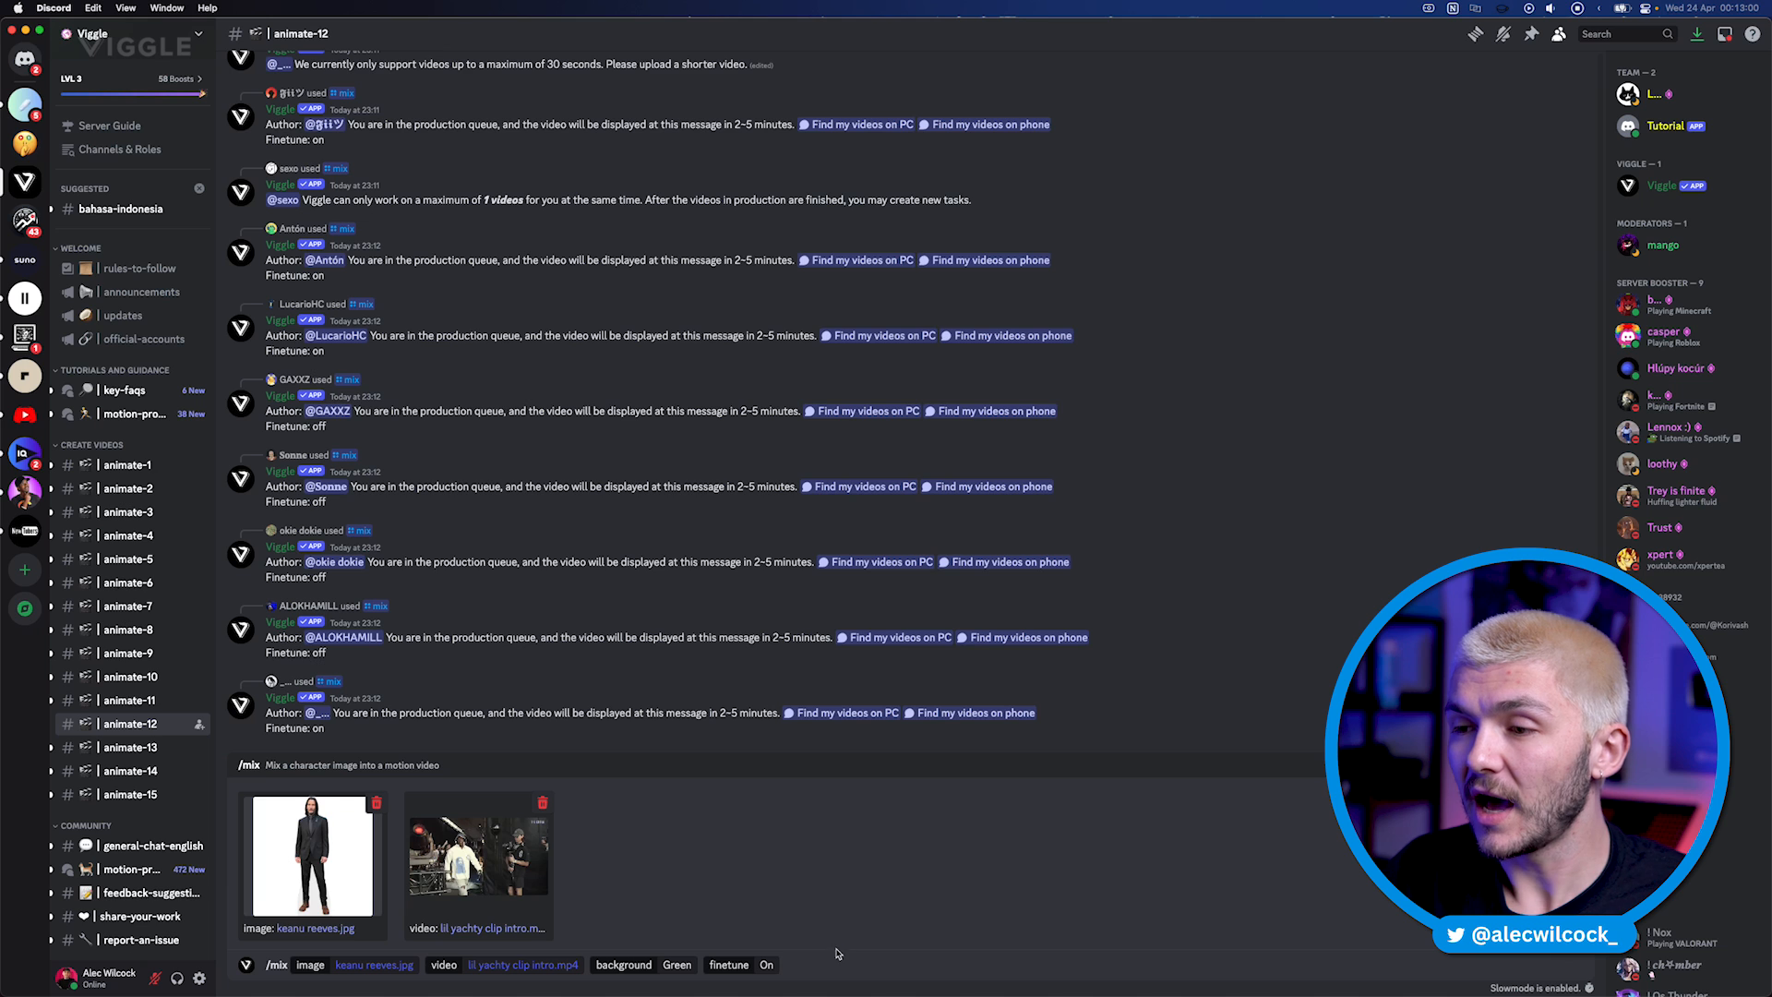
key("Return")
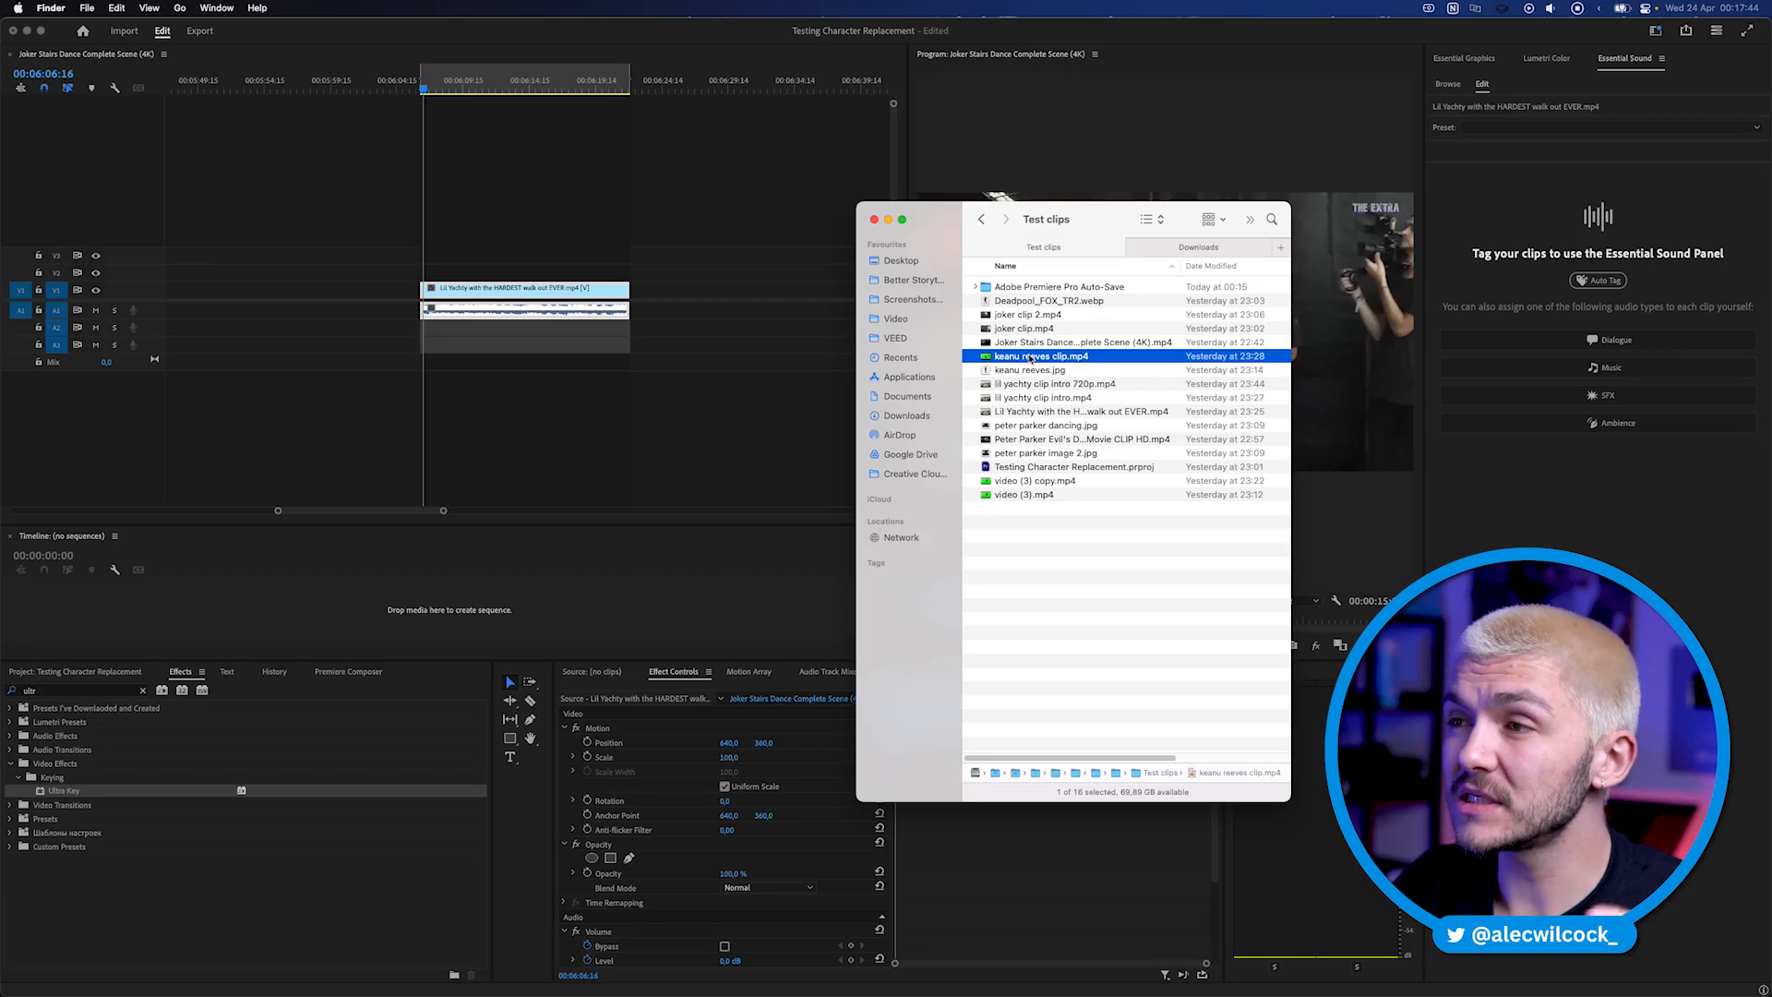
Step: In Premiere Pro, place keanu reeves clip.mp4 on the video track directly above the Lil Yachty clip, aligned with its start
left_click_drag(1041, 355, 422, 275)
left_click(431, 216)
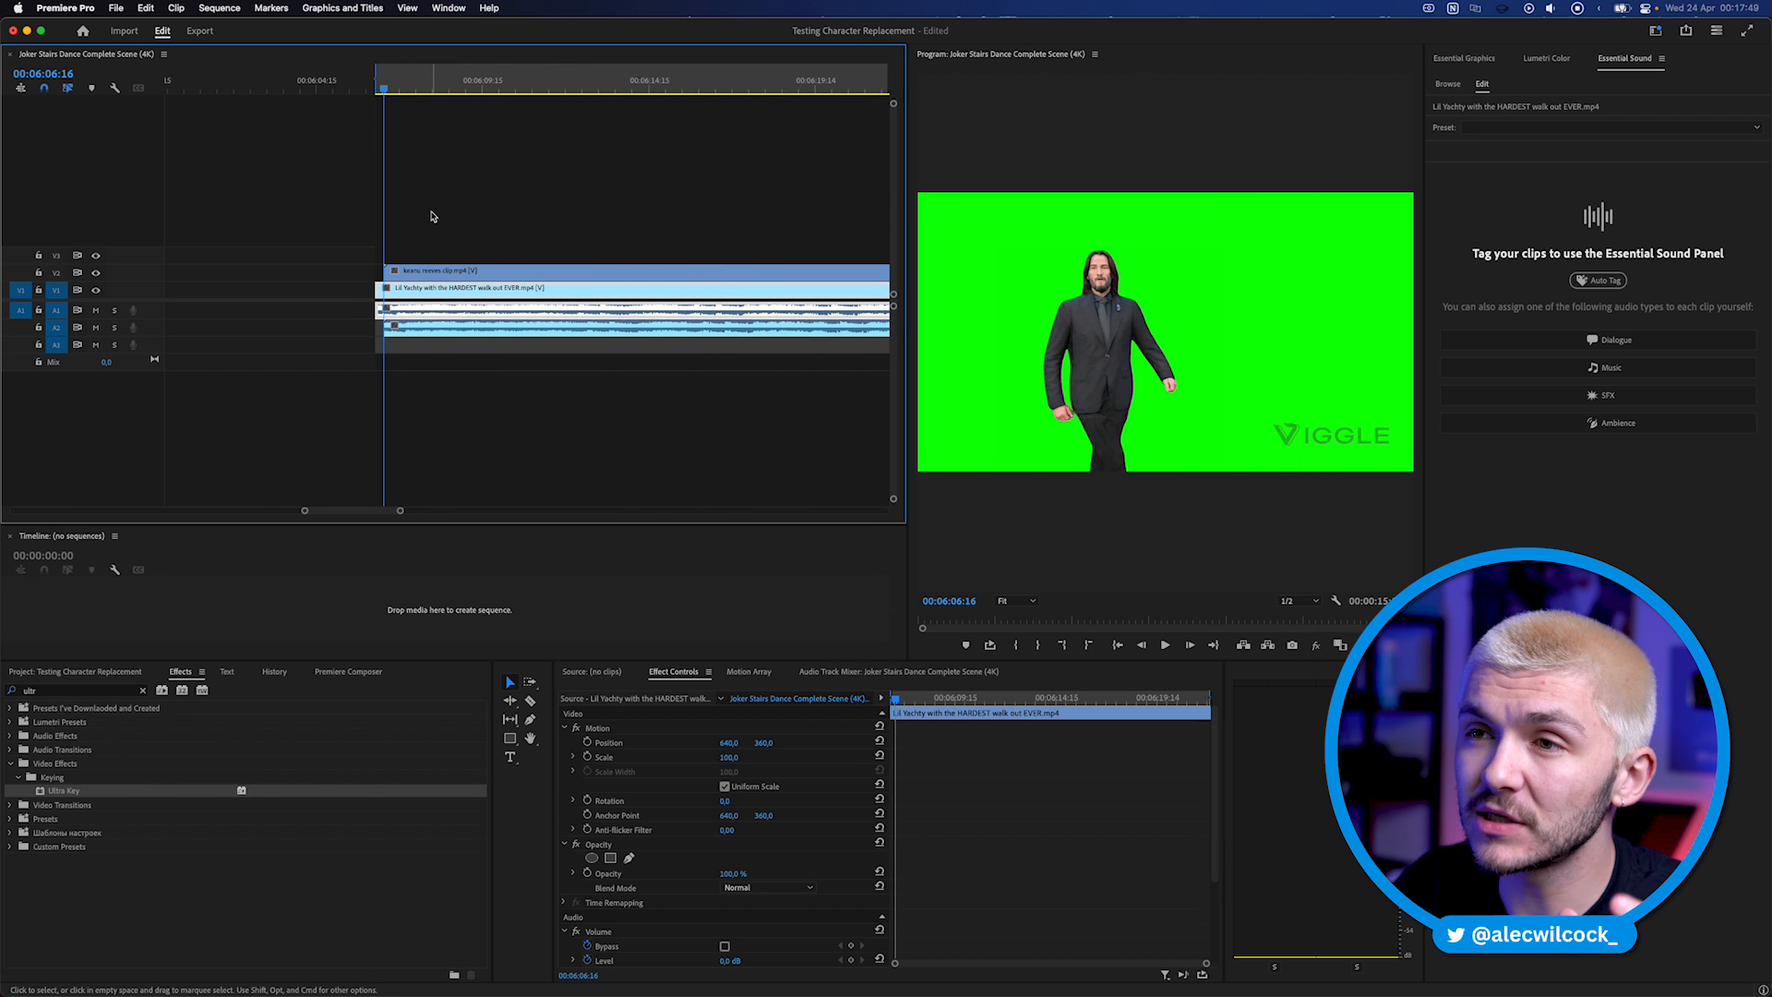
key("=")
Step: Synchronize the Keanu Reeves and Lil Yachty clips by their audio
left_click_drag(476, 220, 543, 341)
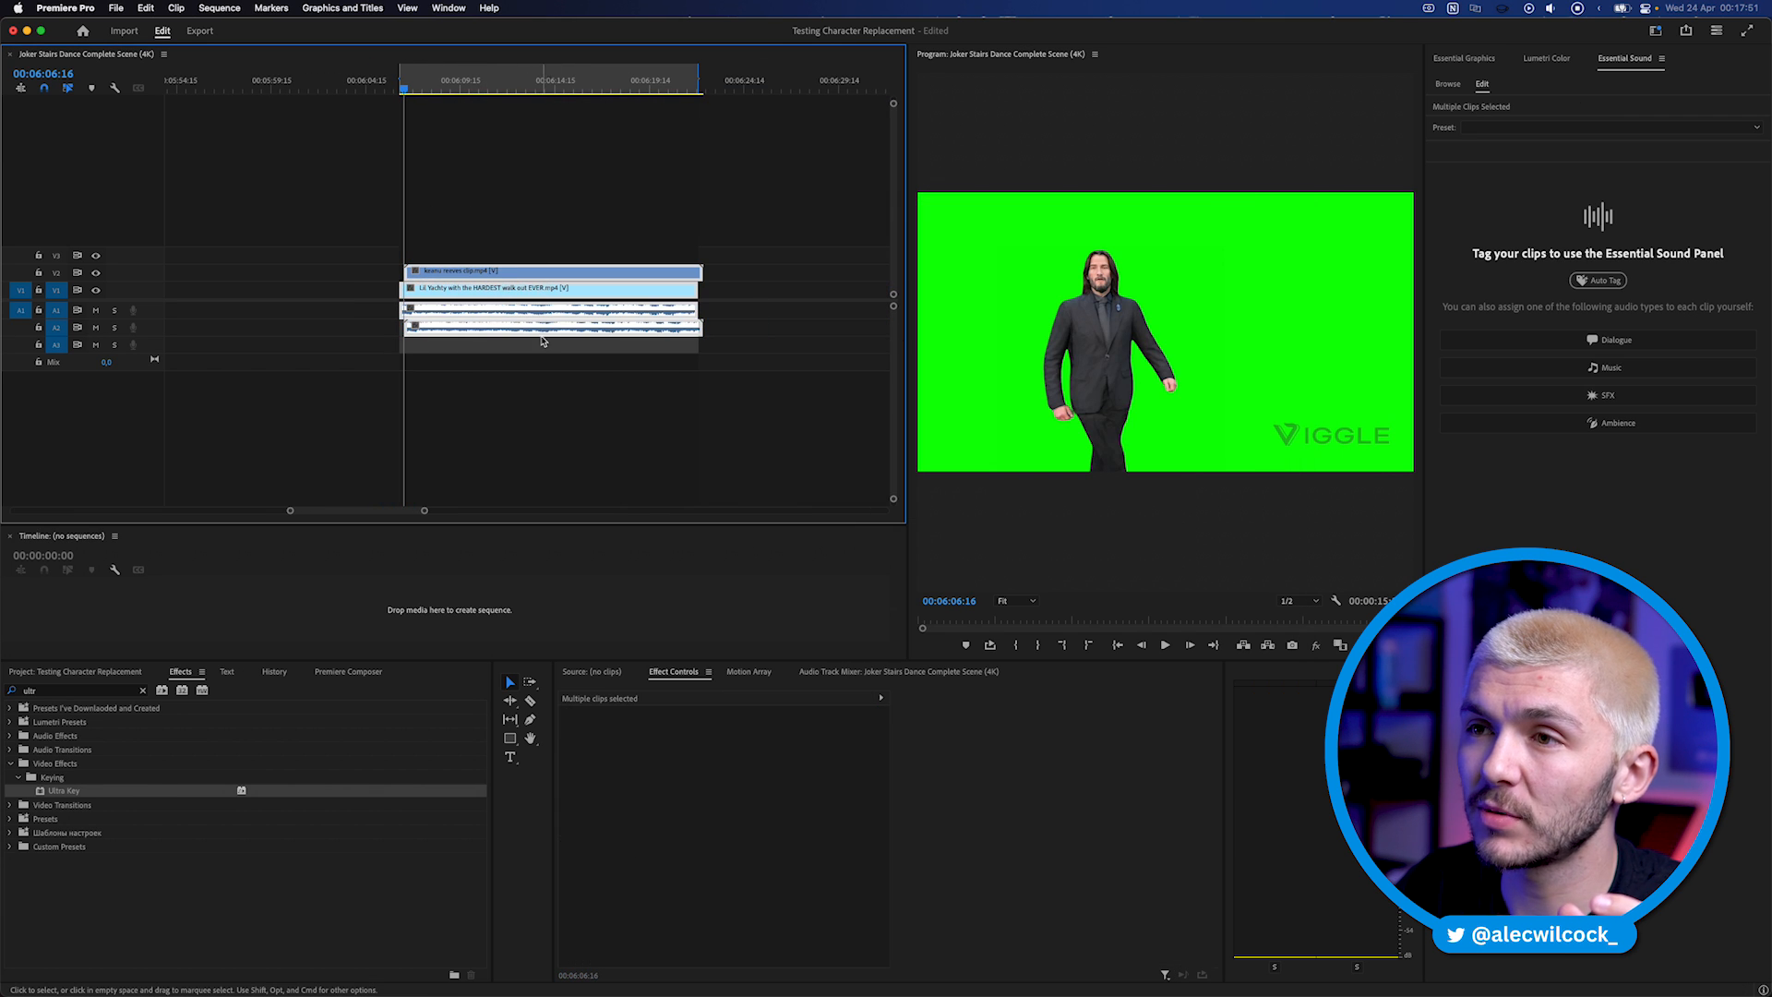
right_click(495, 269)
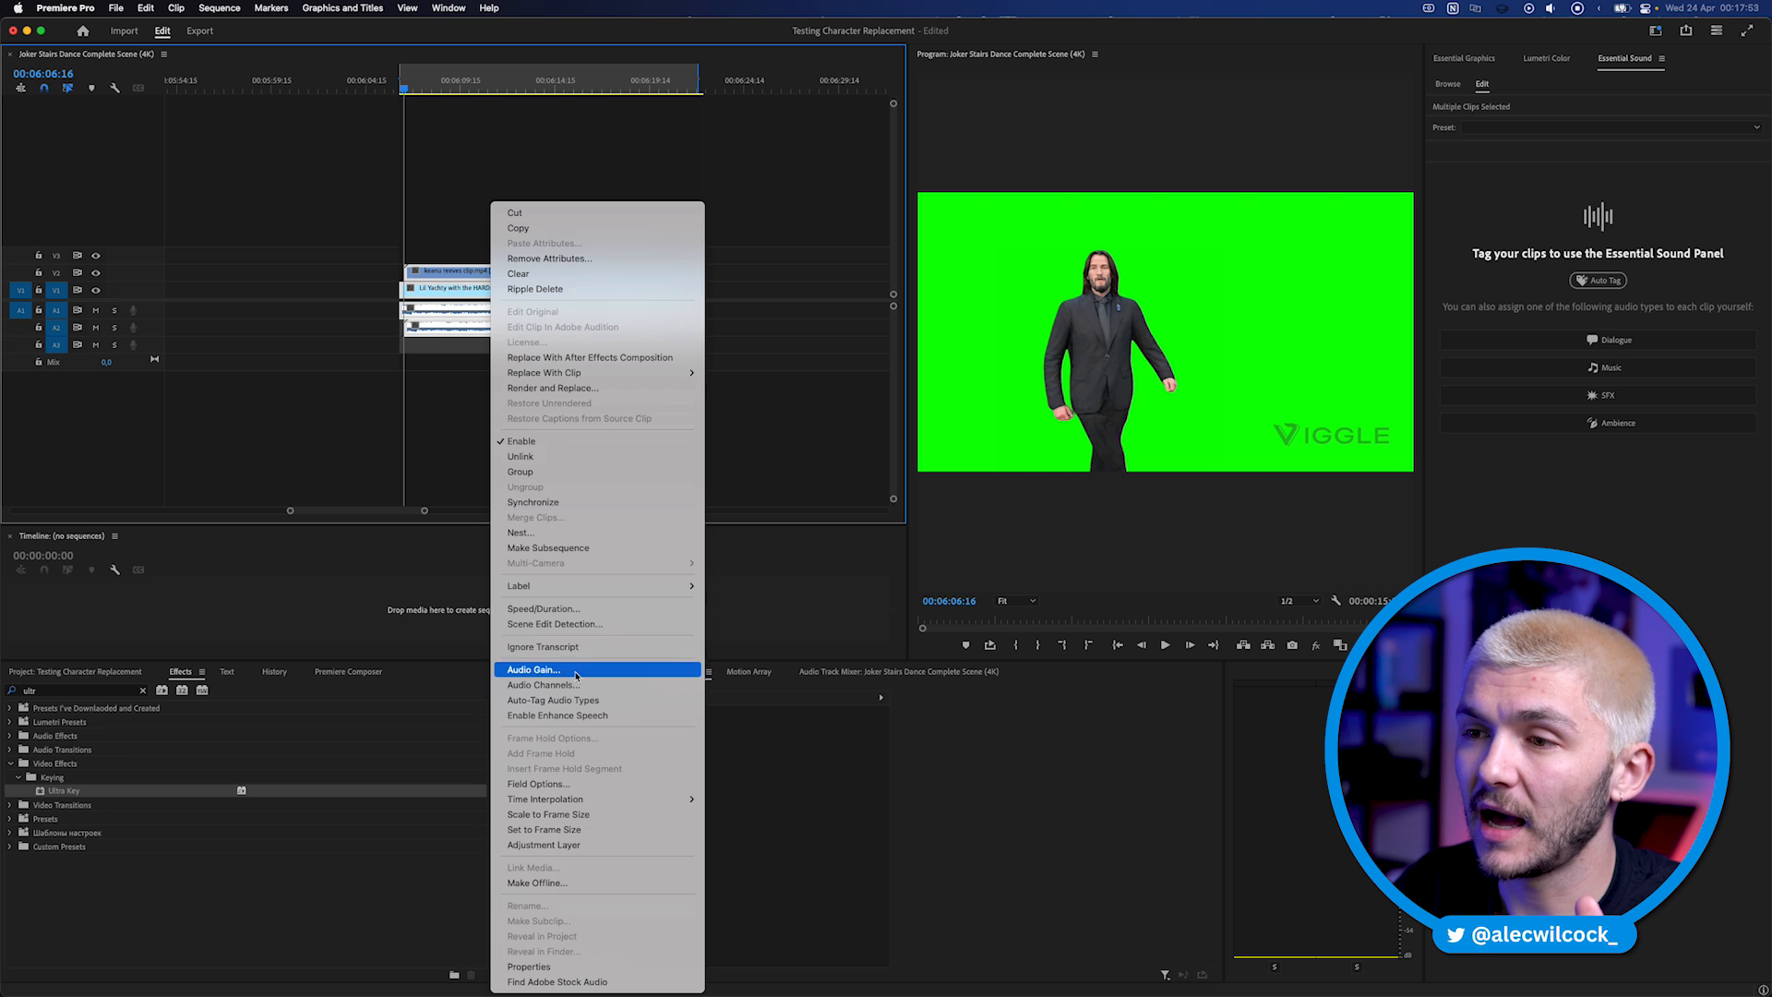
left_click(543, 502)
left_click(952, 587)
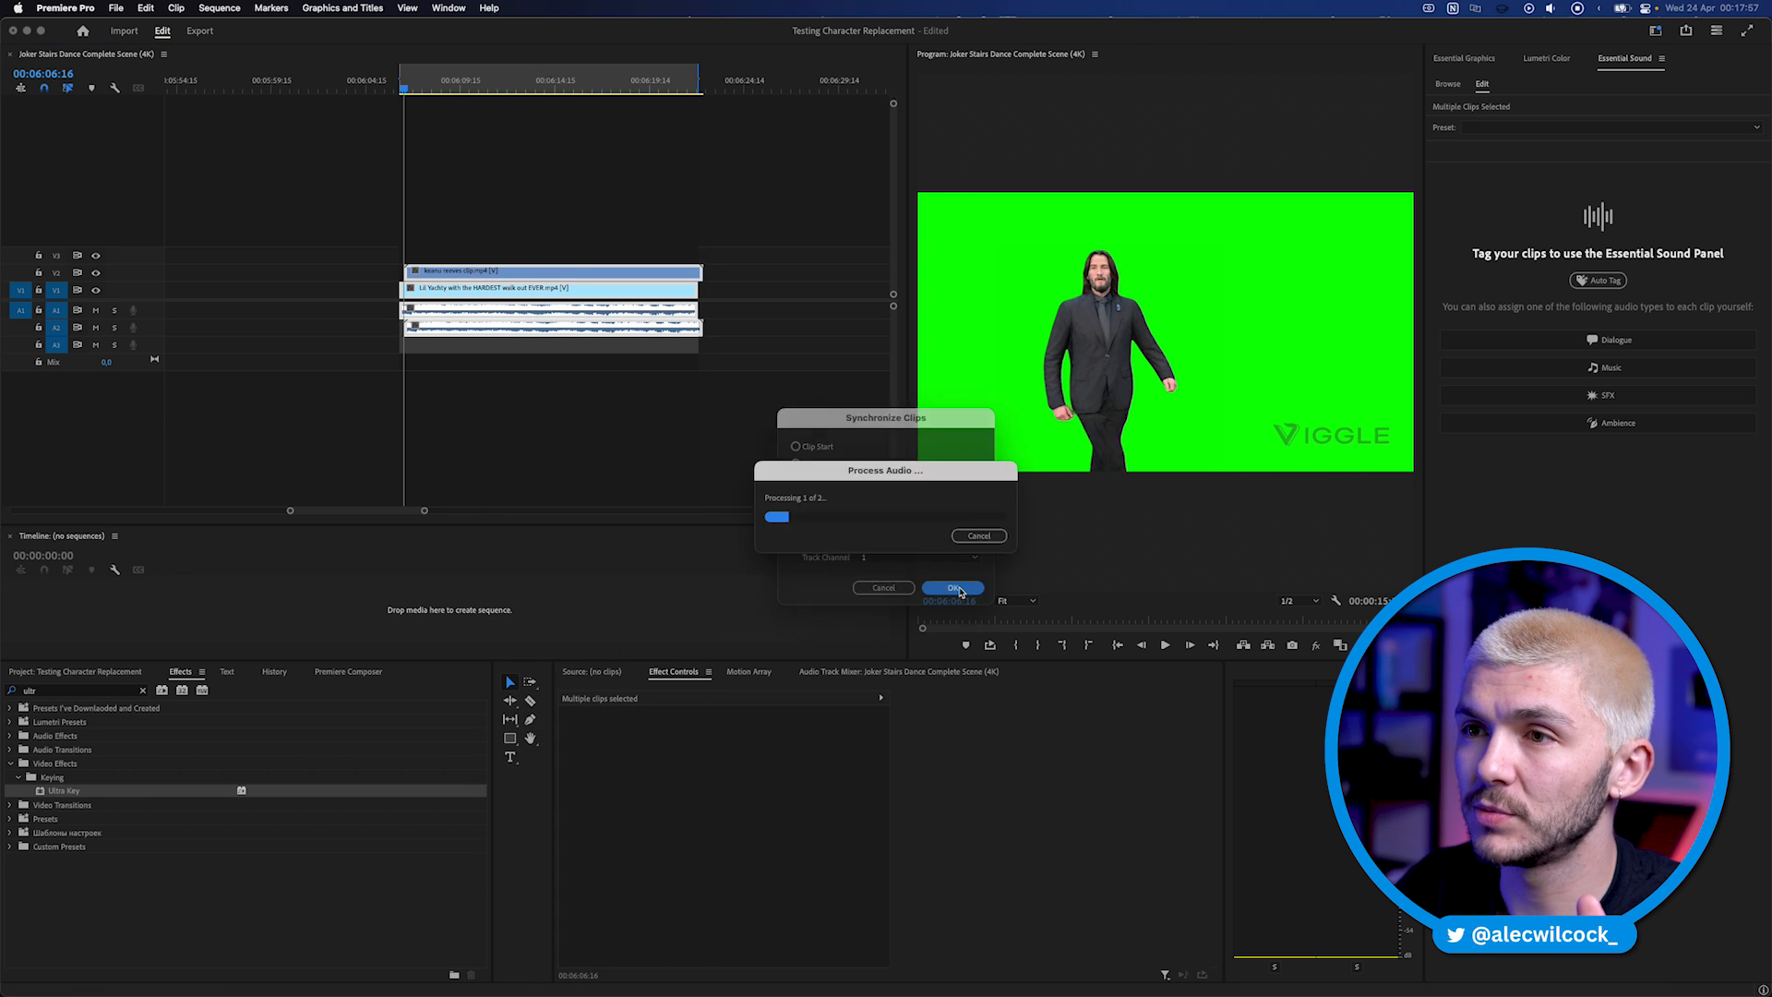
scroll(406, 250, "up", 5)
scroll(406, 250, "up", 2)
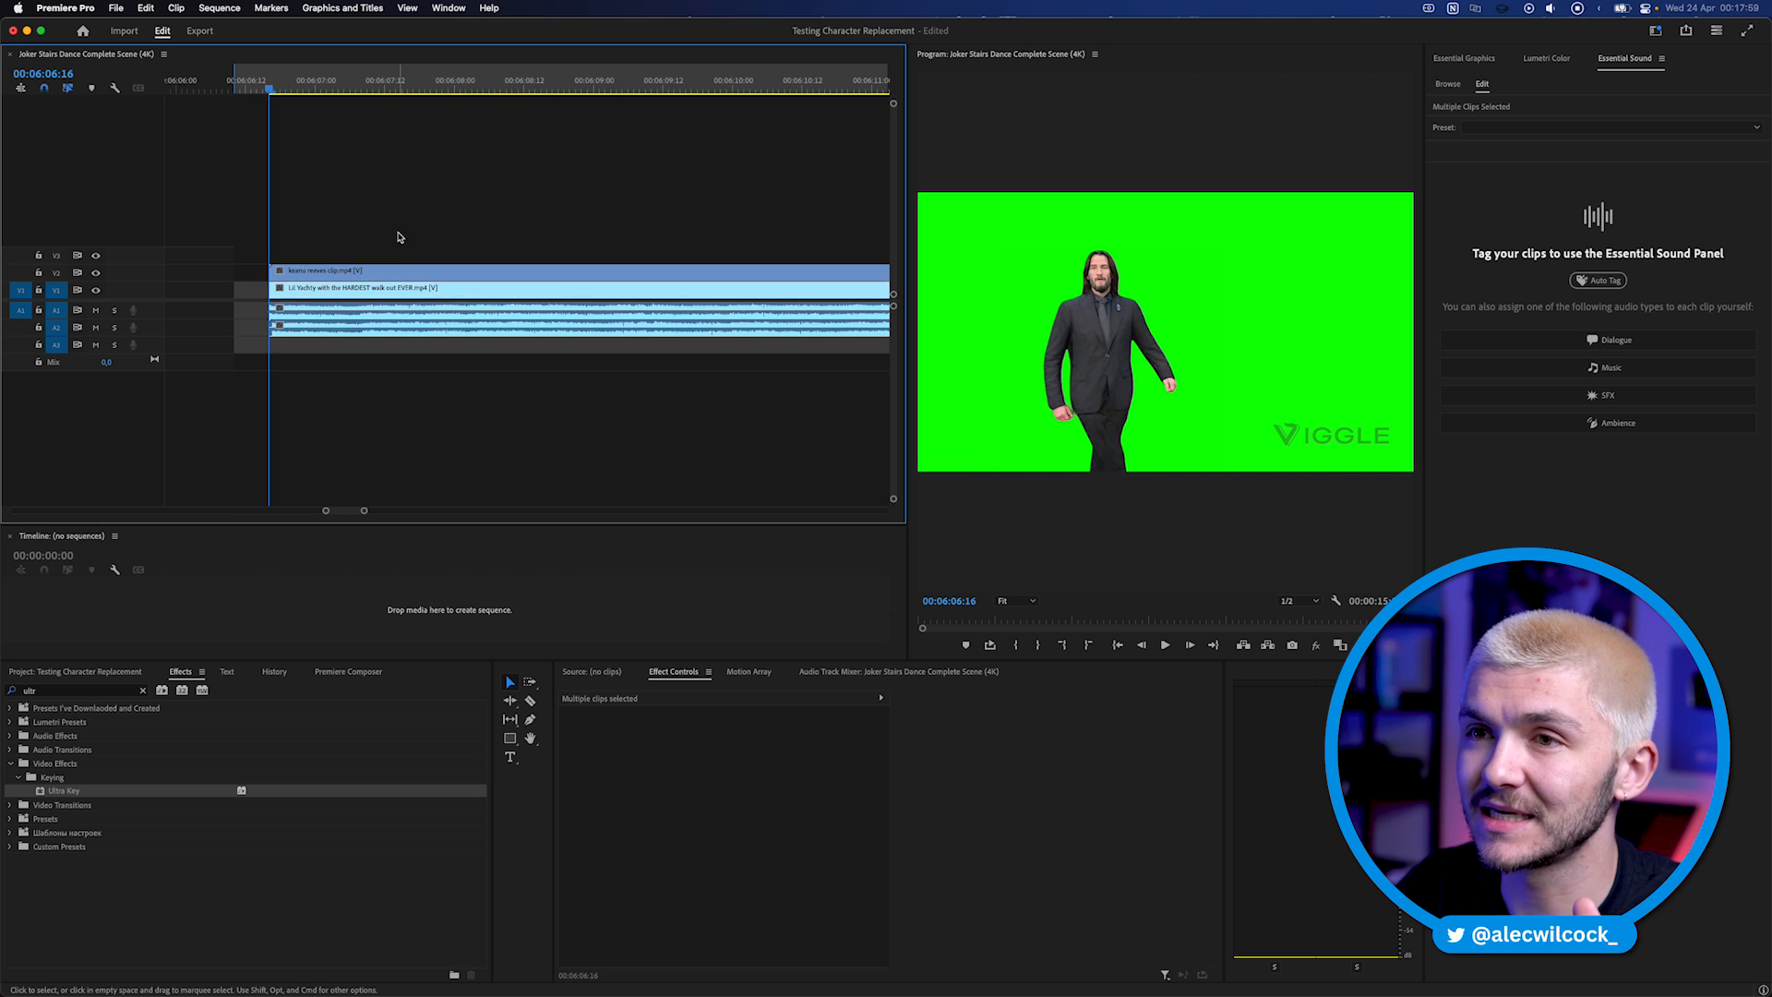
Step: Play back the start of the synchronized clips and park the playhead at 00:06:07:02
left_click(337, 328)
key("space")
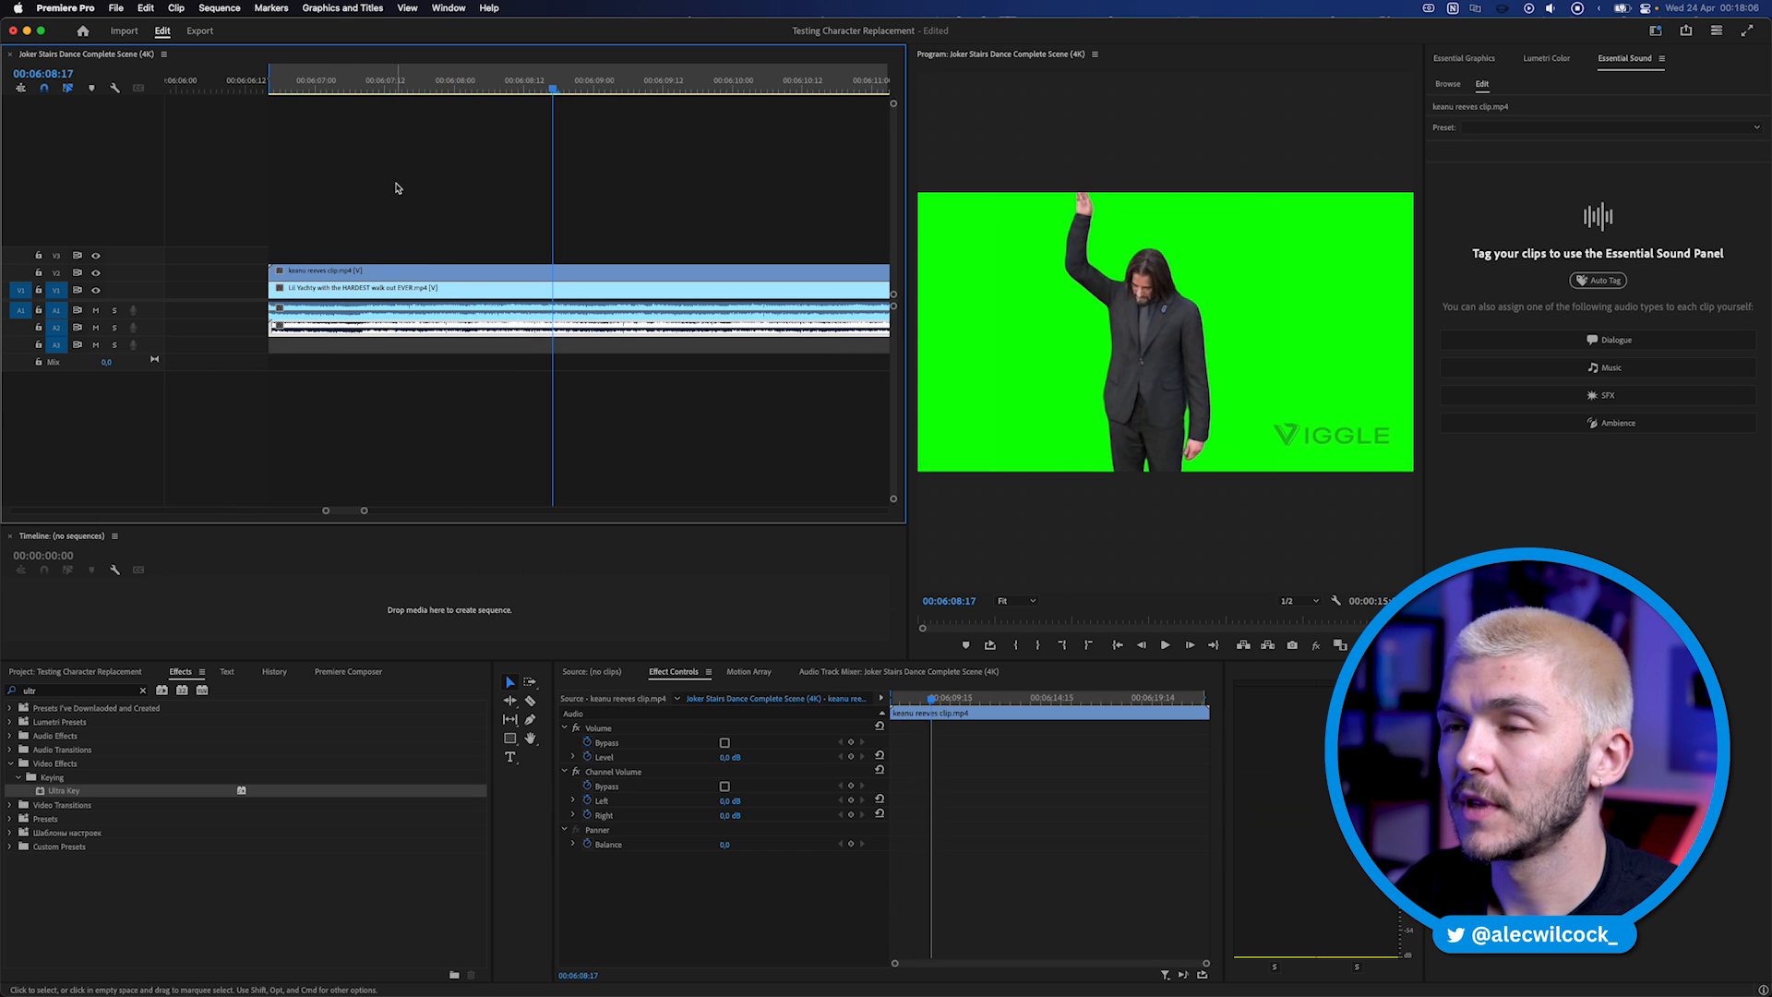
left_click(285, 83)
left_click_drag(285, 83, 330, 90)
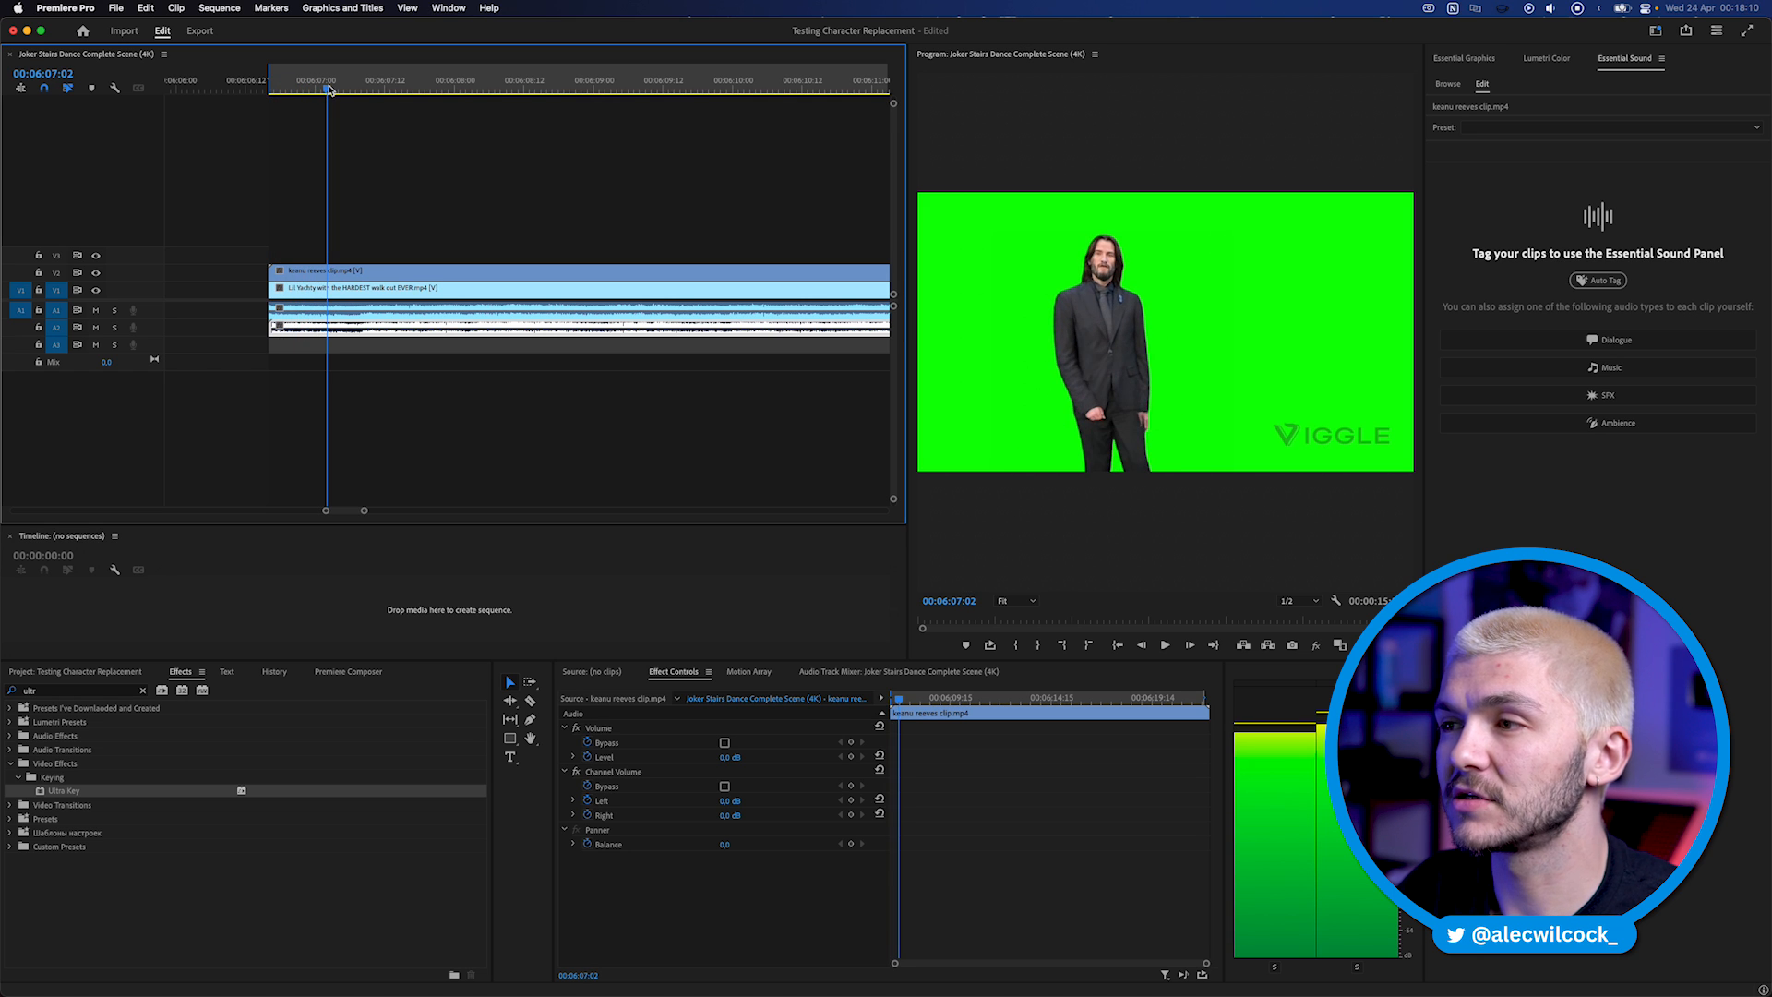
left_click(386, 179)
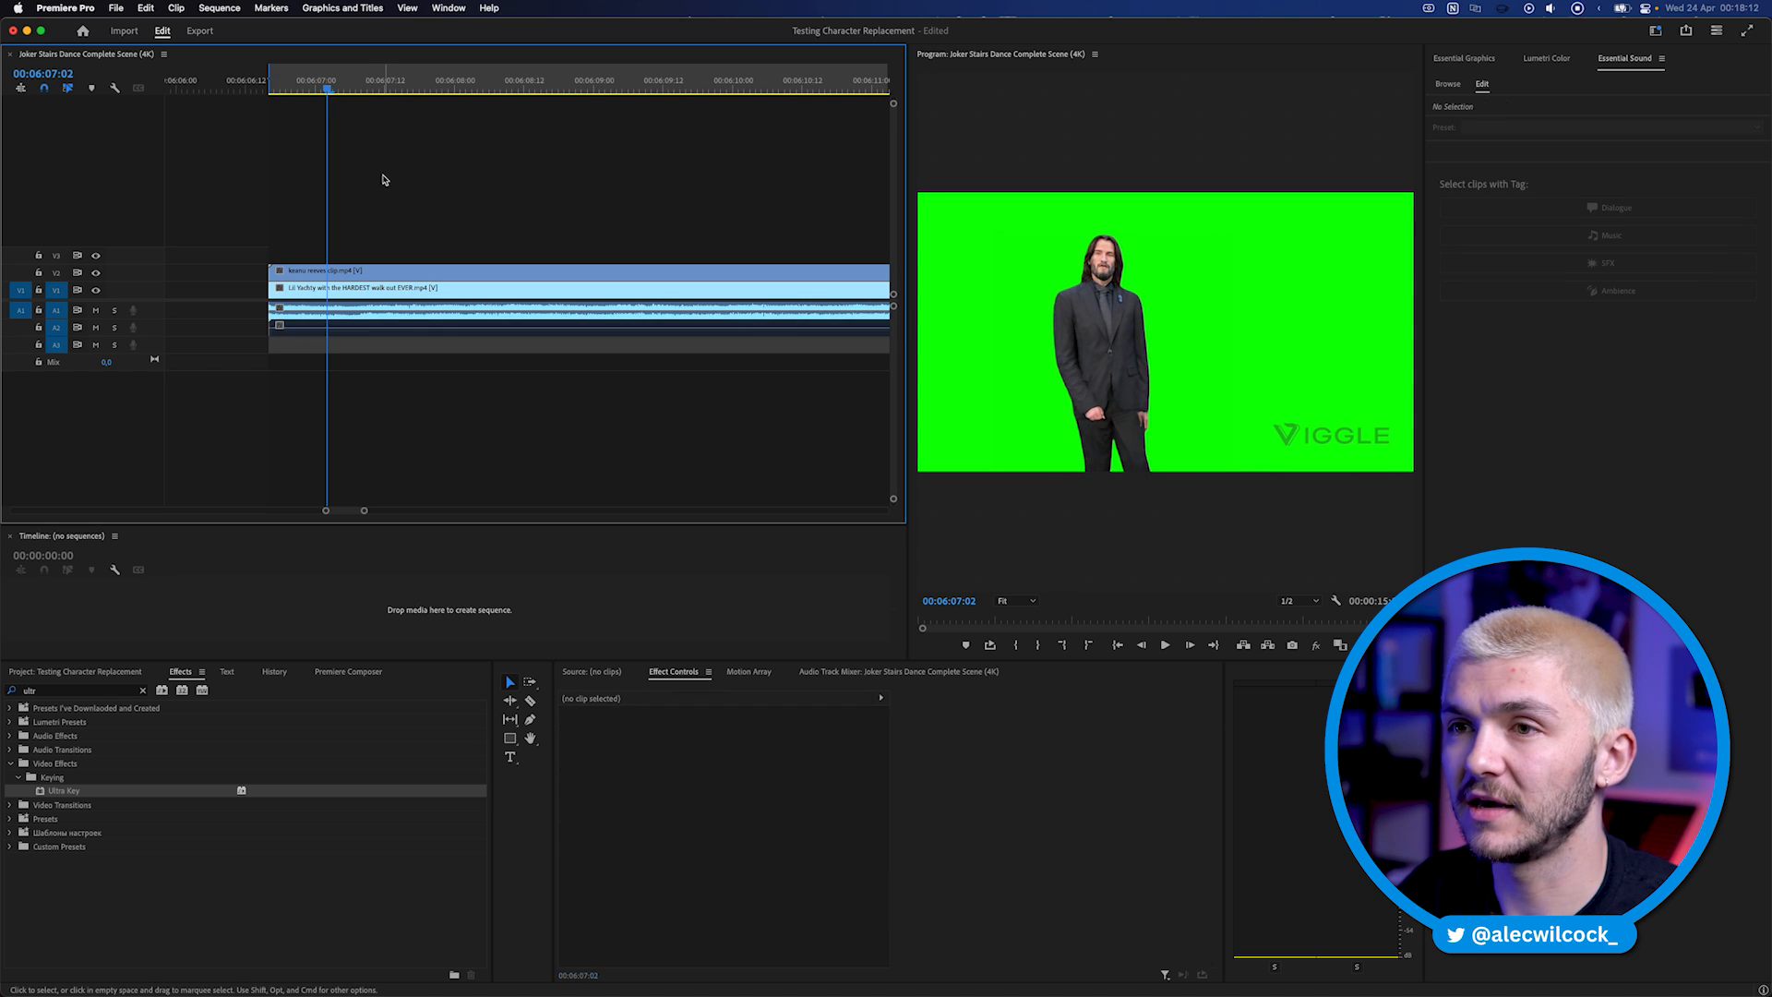
Step: Find the Ultra Key effect and apply it to the Keanu Reeves clip
left_click(380, 274)
left_click(142, 690)
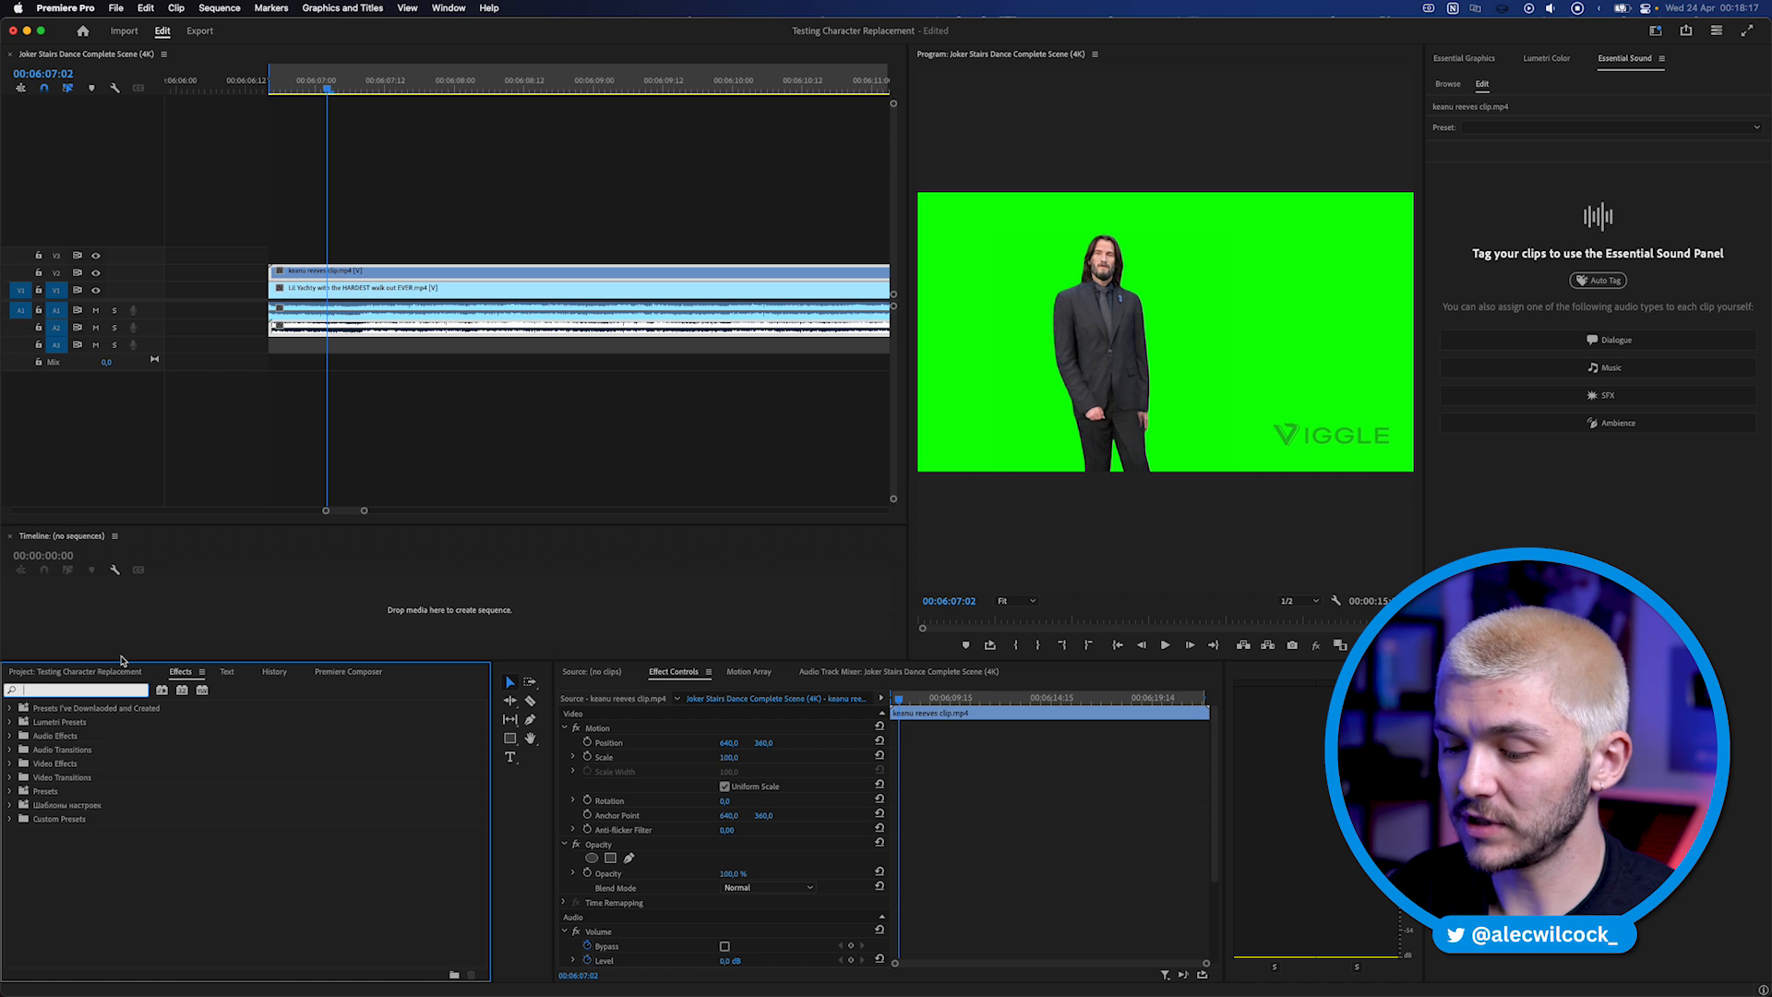
type("ultr")
left_click_drag(70, 796, 431, 277)
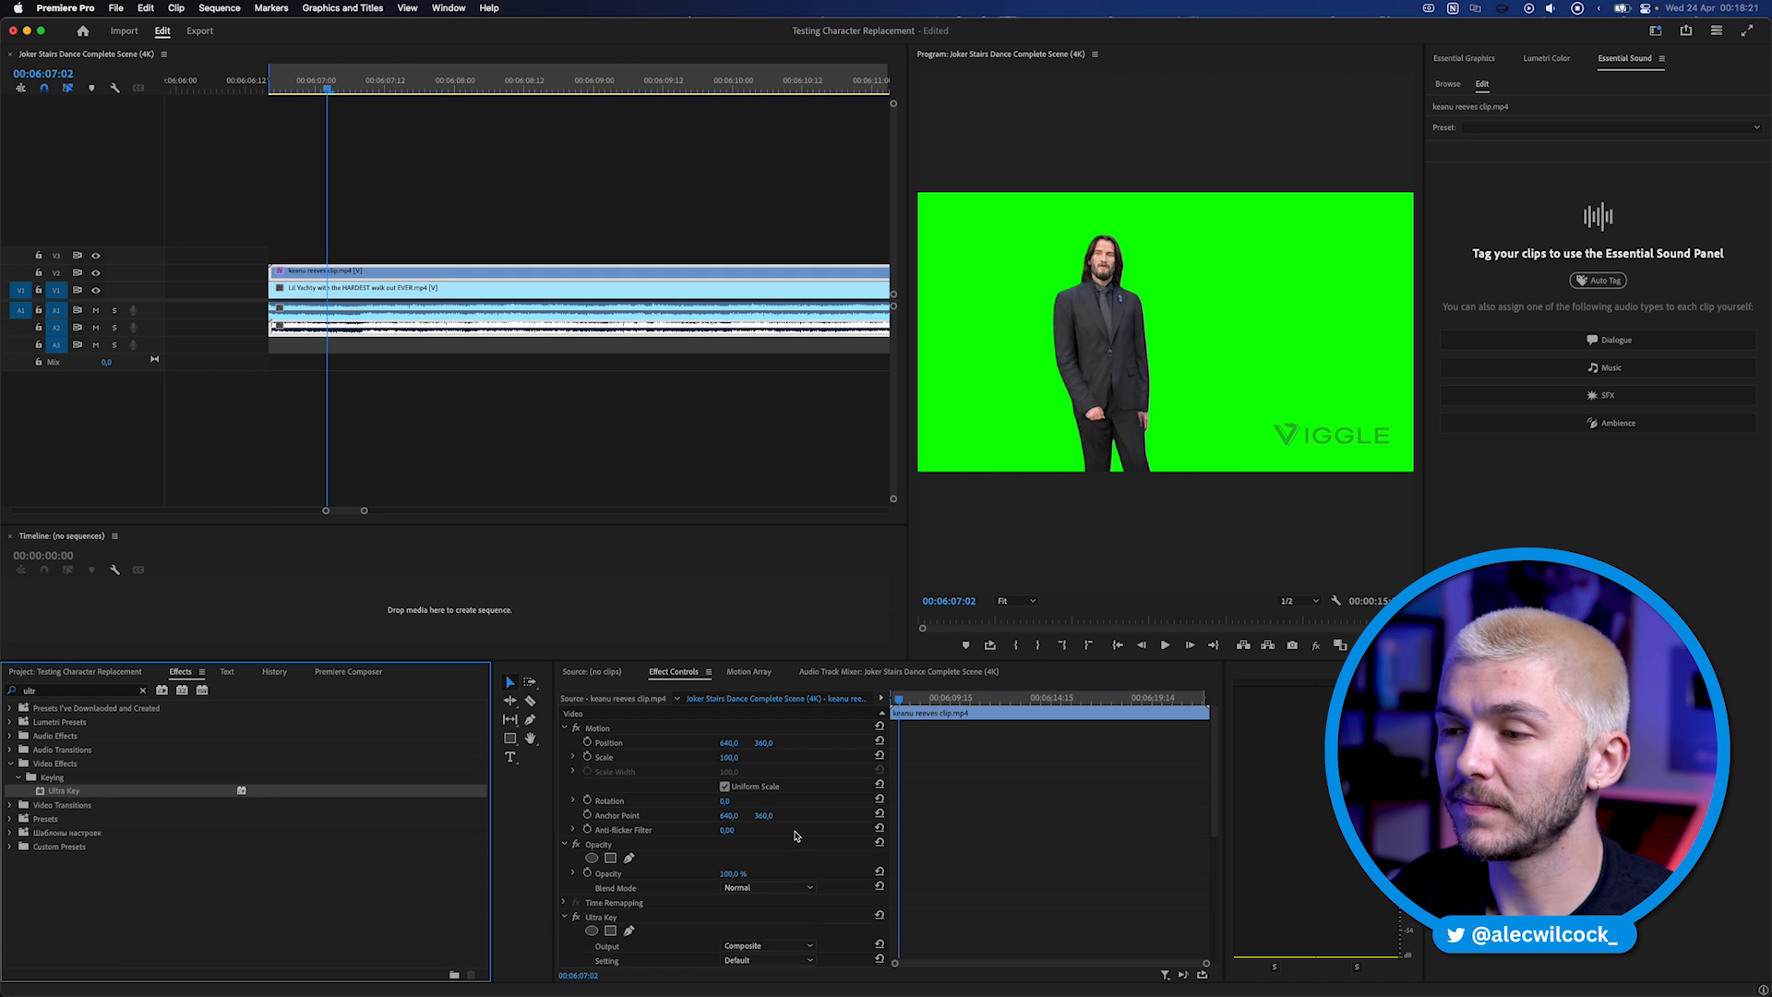
Step: Set the Ultra Key's key colour by sampling the green background beside the character in the program preview
scroll(791, 840, "down", 5)
scroll(708, 759, "up", 3)
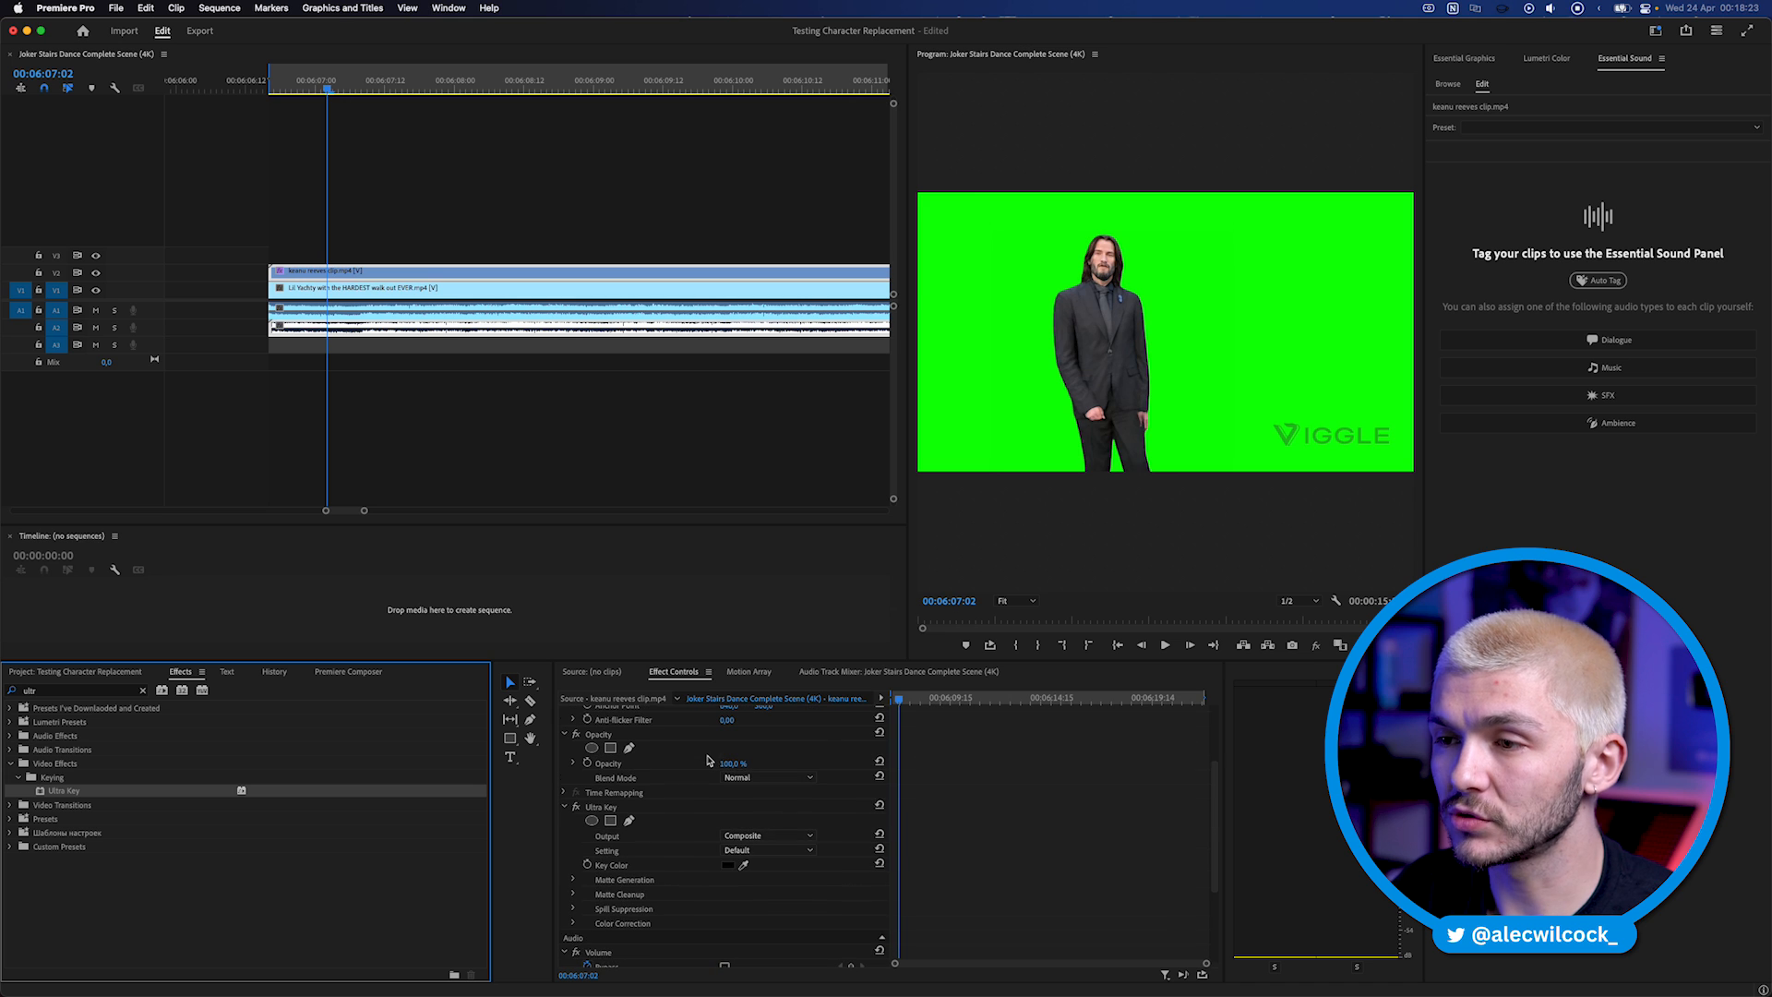
left_click(744, 868)
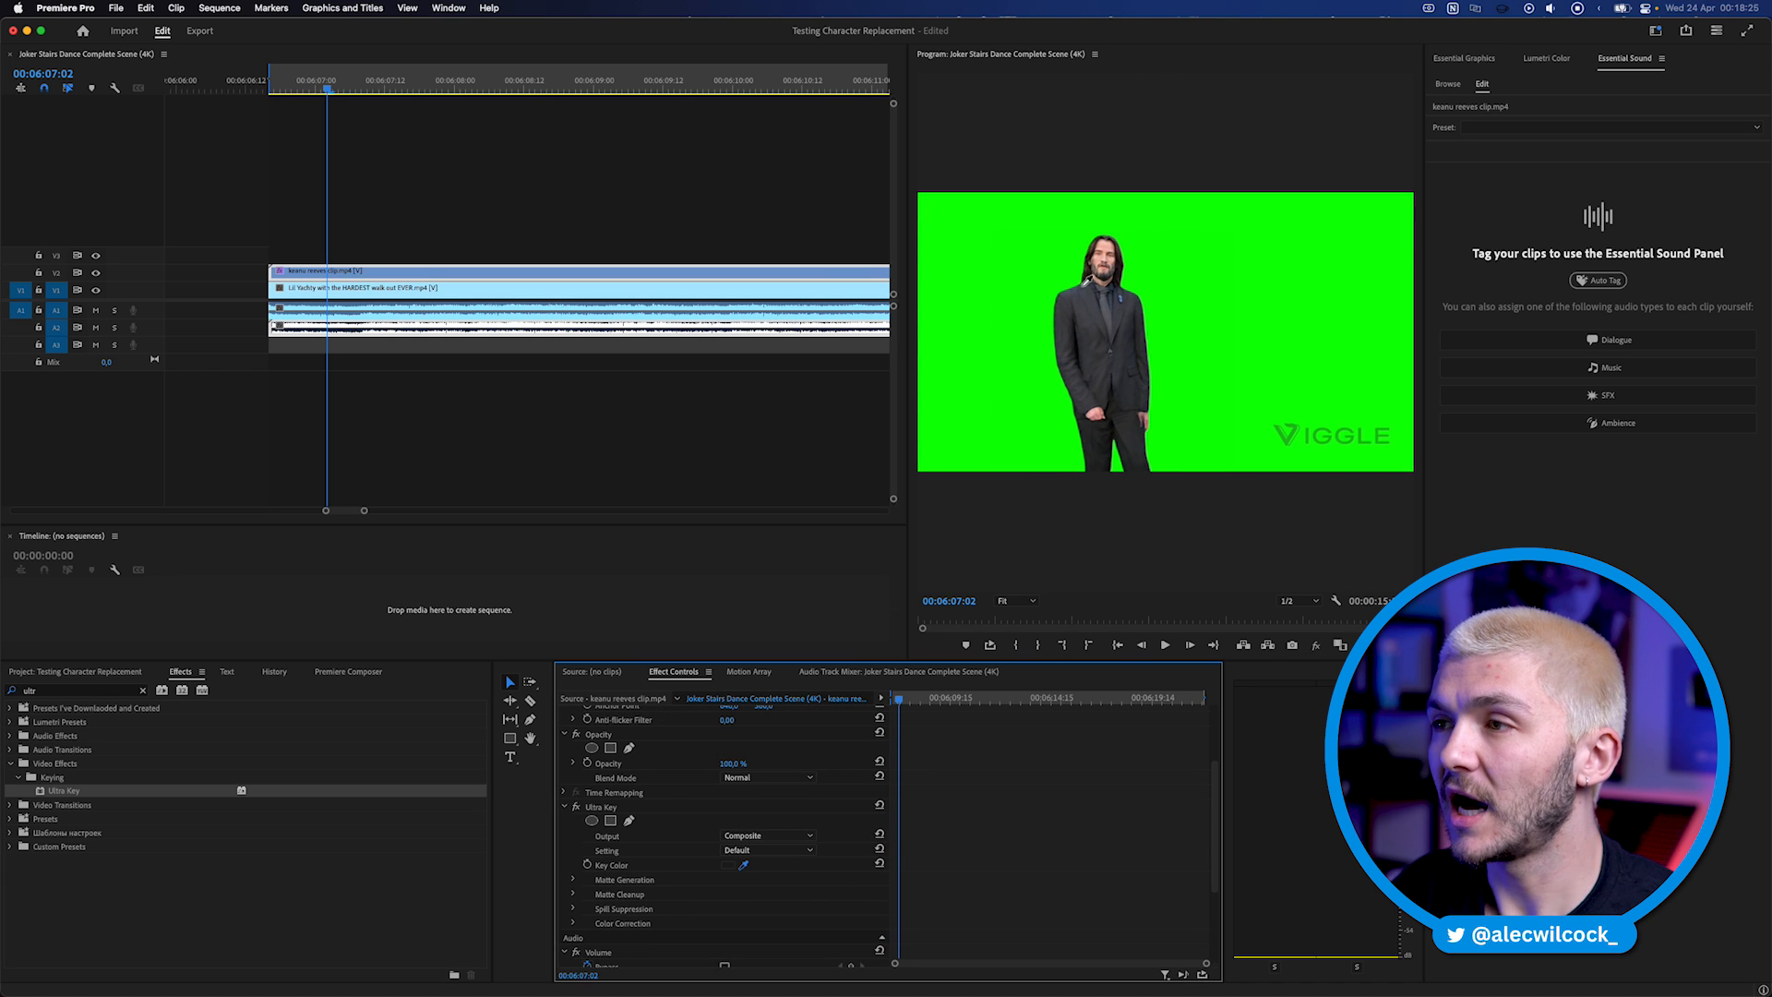
left_click(1041, 297)
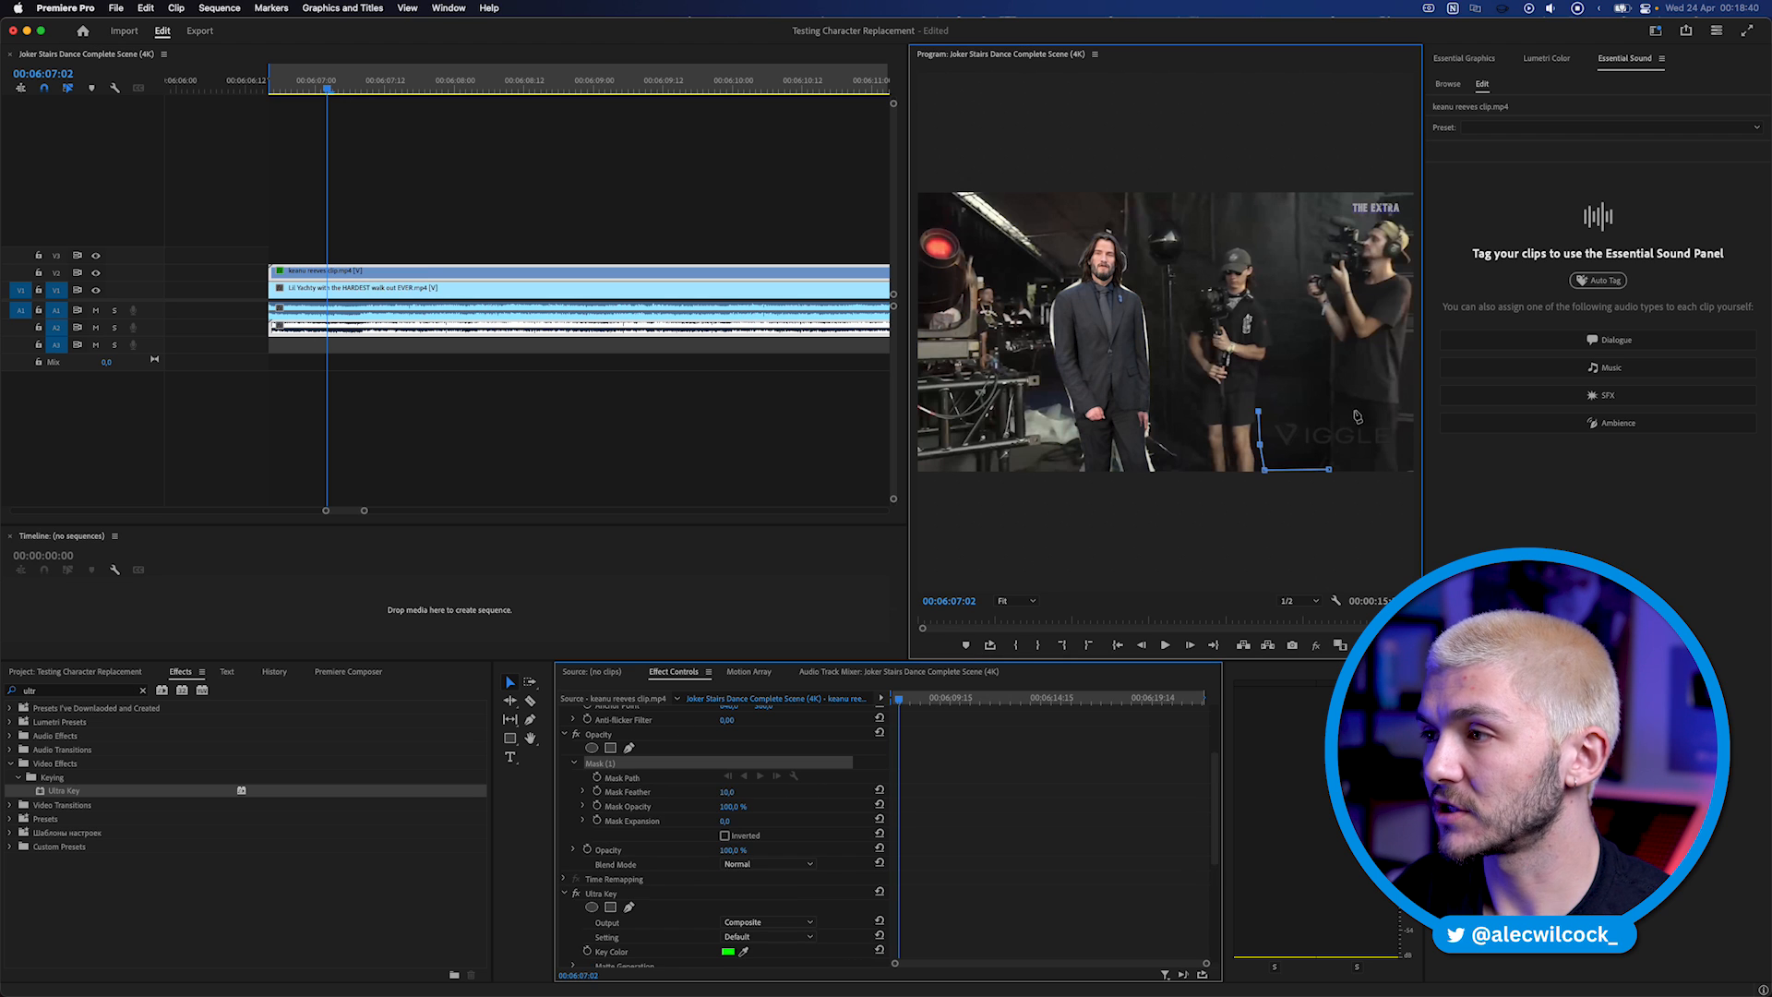
Step: Draw a closed opacity mask around the VIGGLE watermark on the Keanu Reeves clip and invert the mask
left_click(1354, 410)
left_click(1401, 410)
left_click(1402, 456)
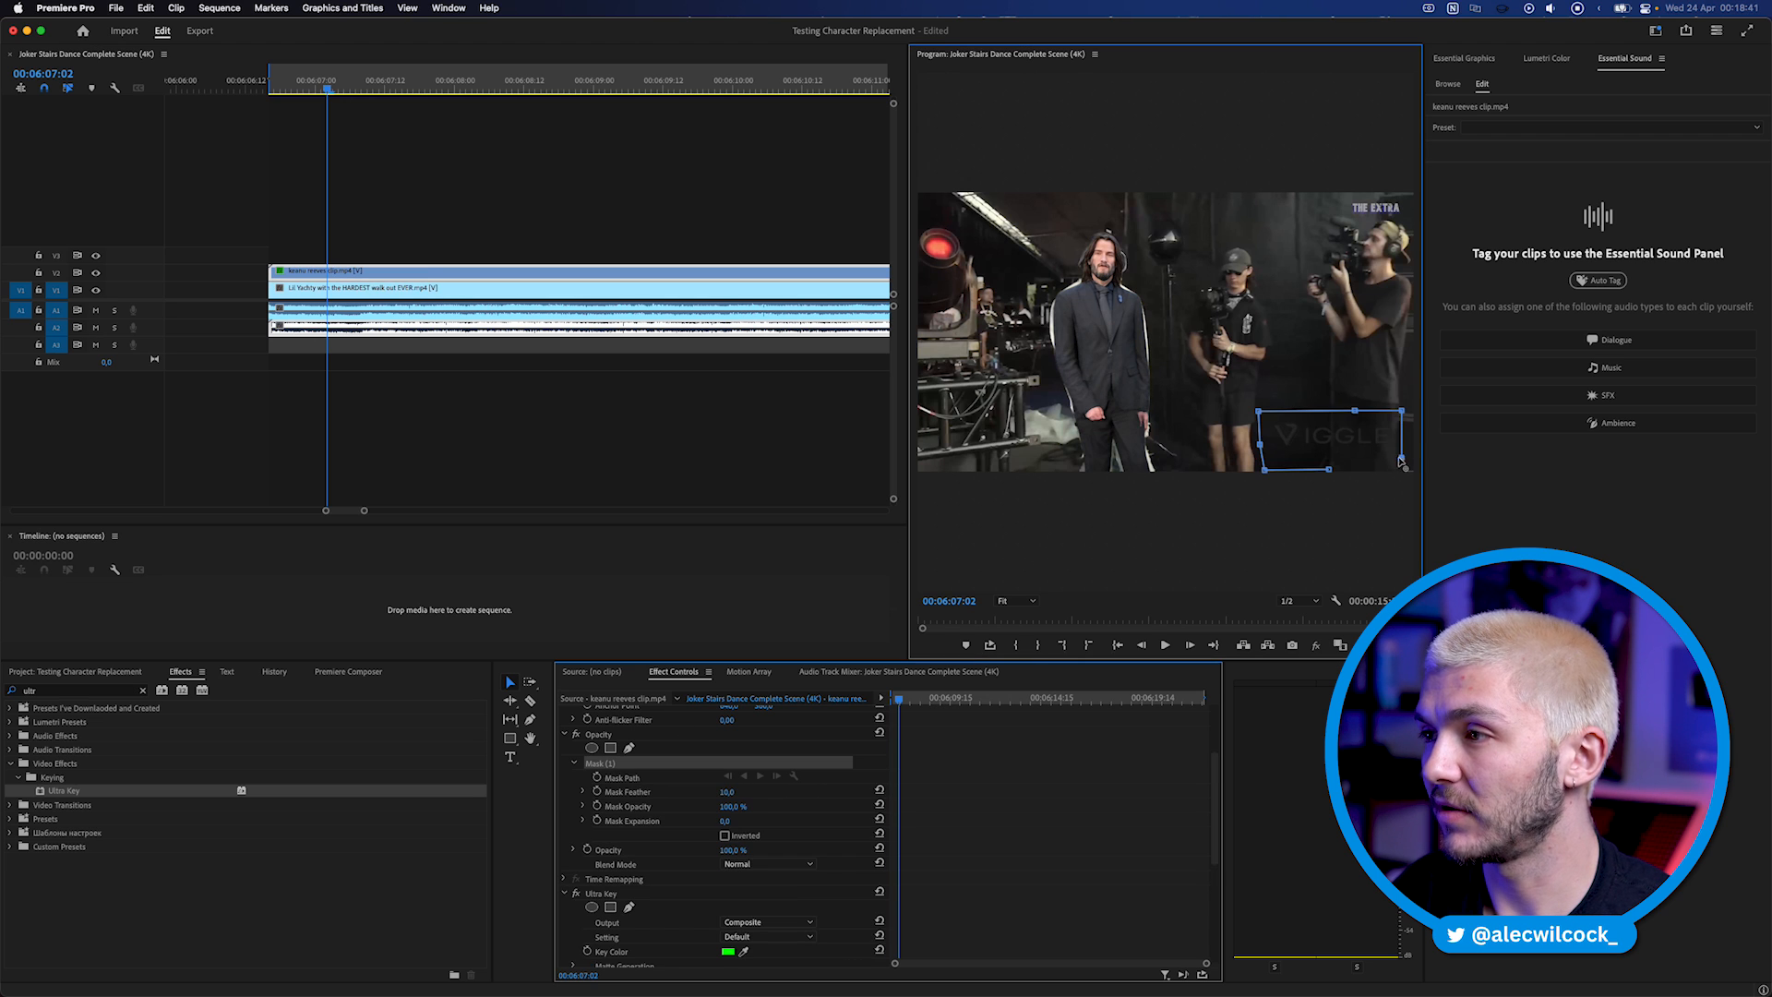
left_click(1329, 471)
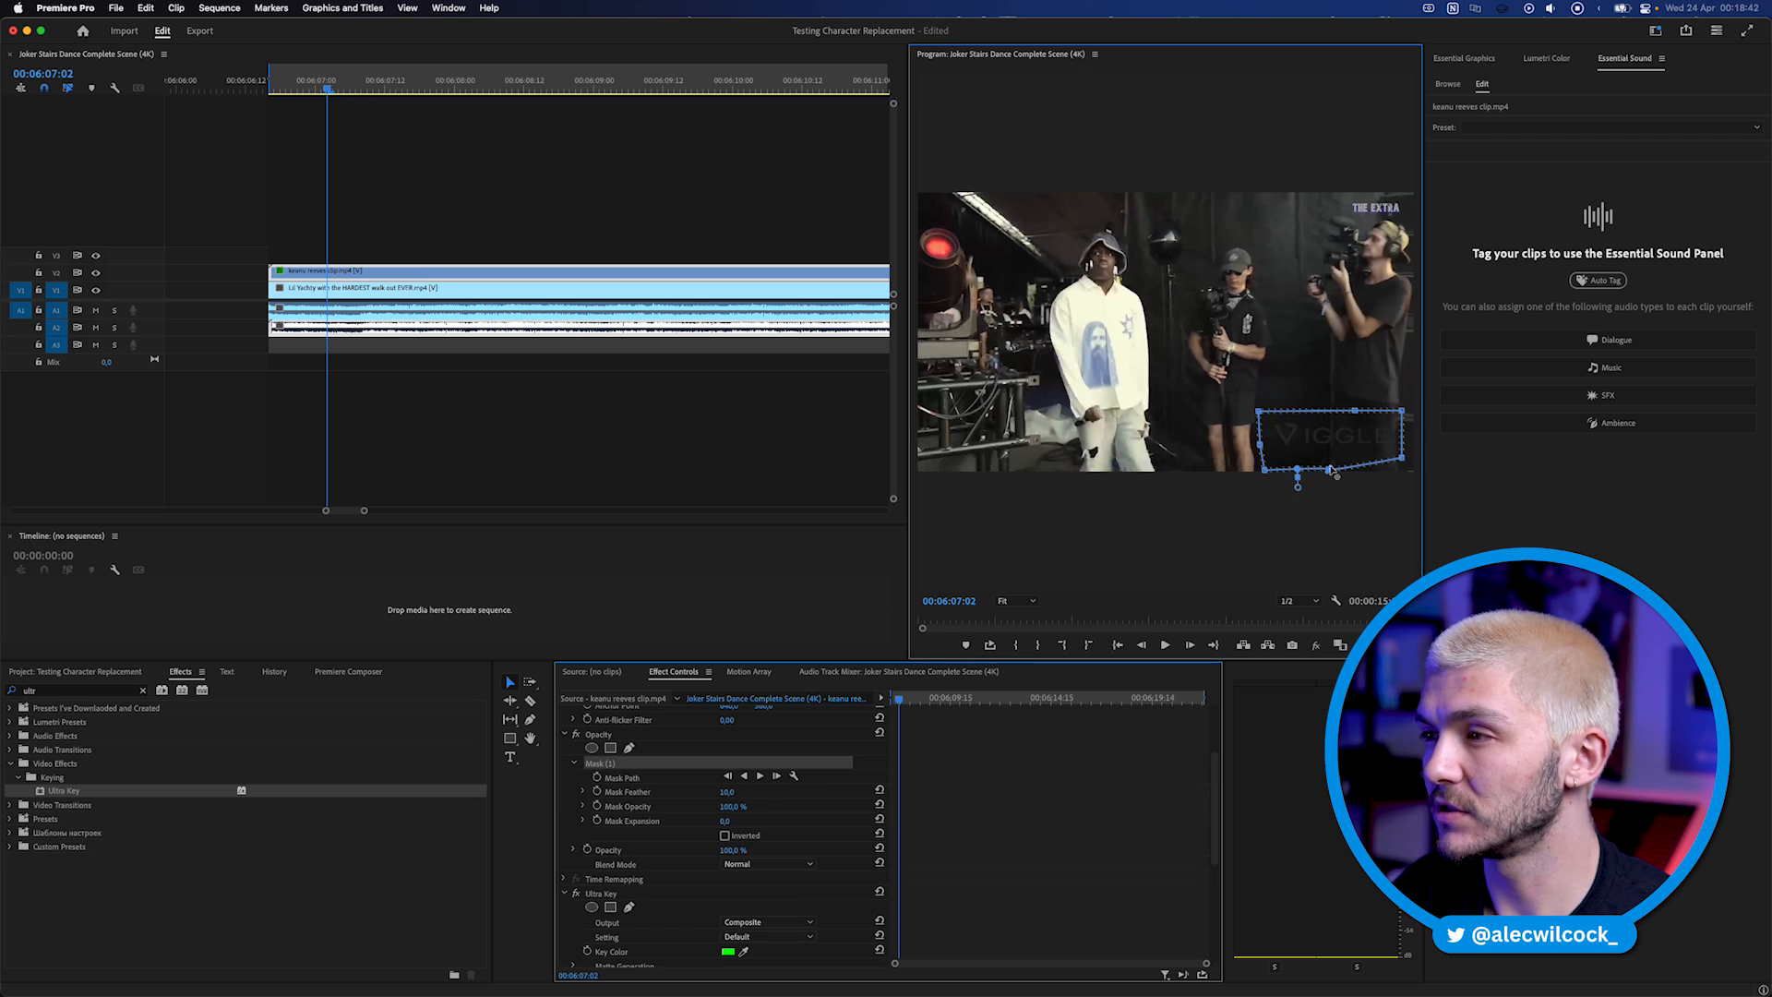
left_click(725, 837)
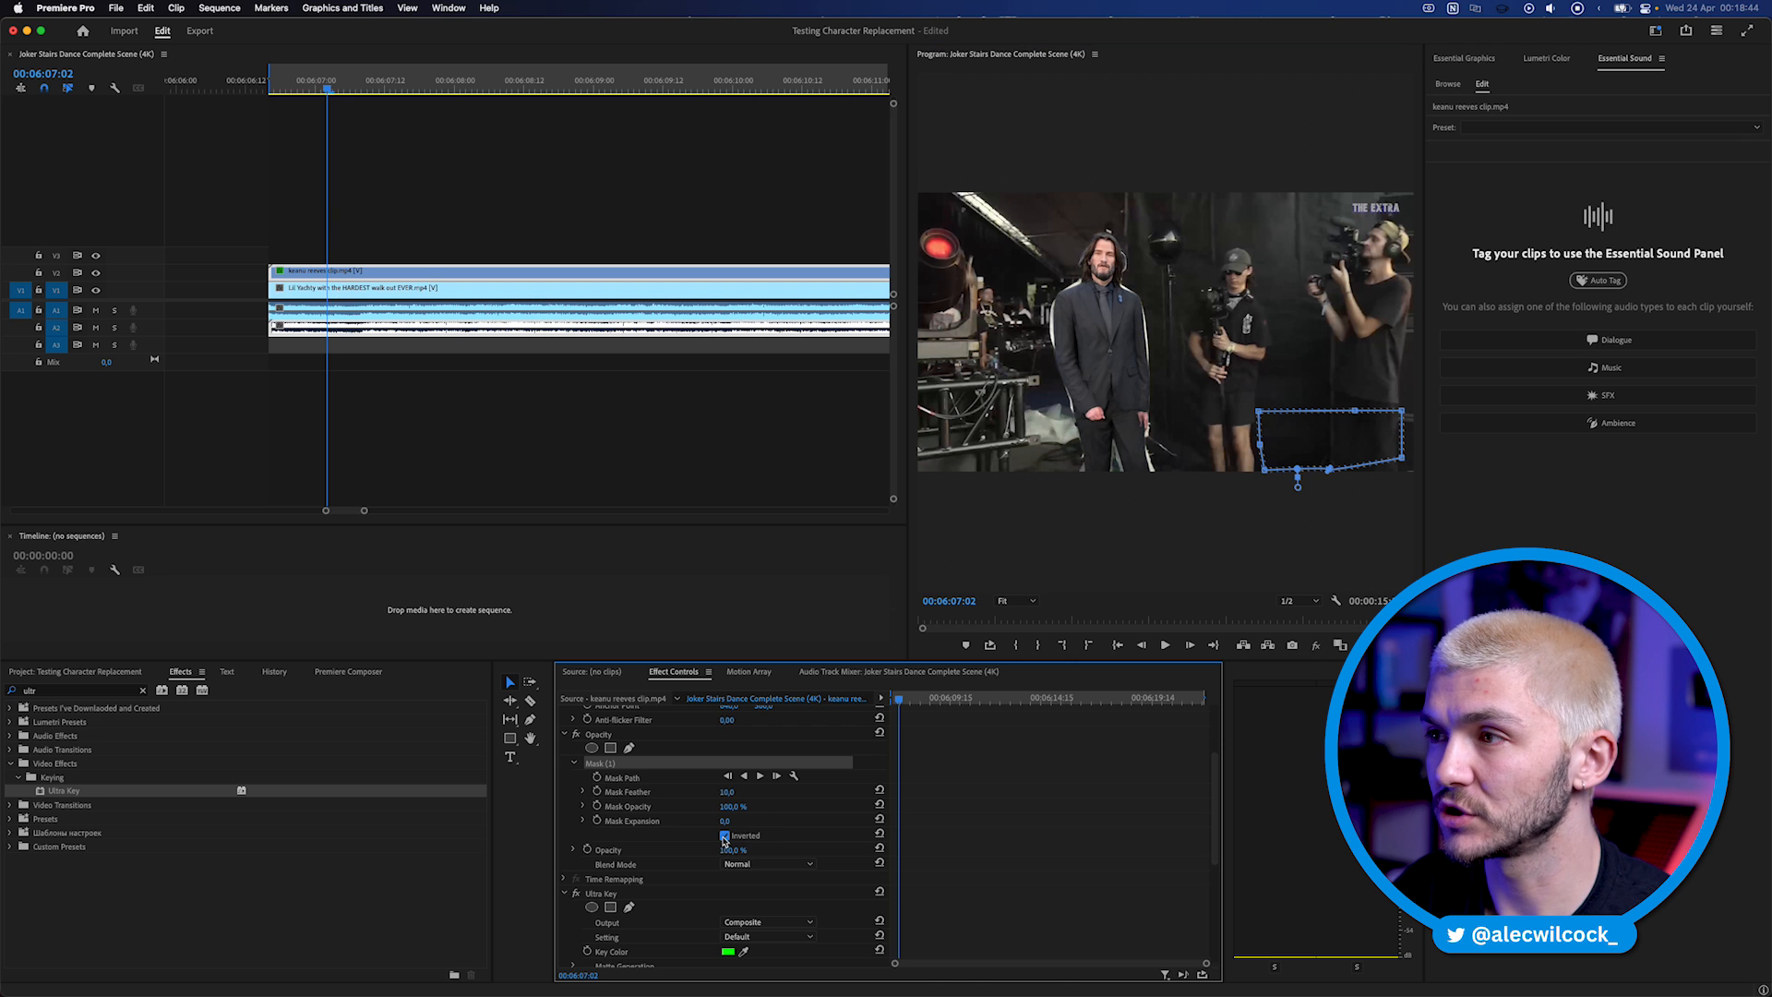
Step: Deselect the masked clip and play the keyed composite full screen
left_click(498, 190)
key("ctrl+grave")
key("space")
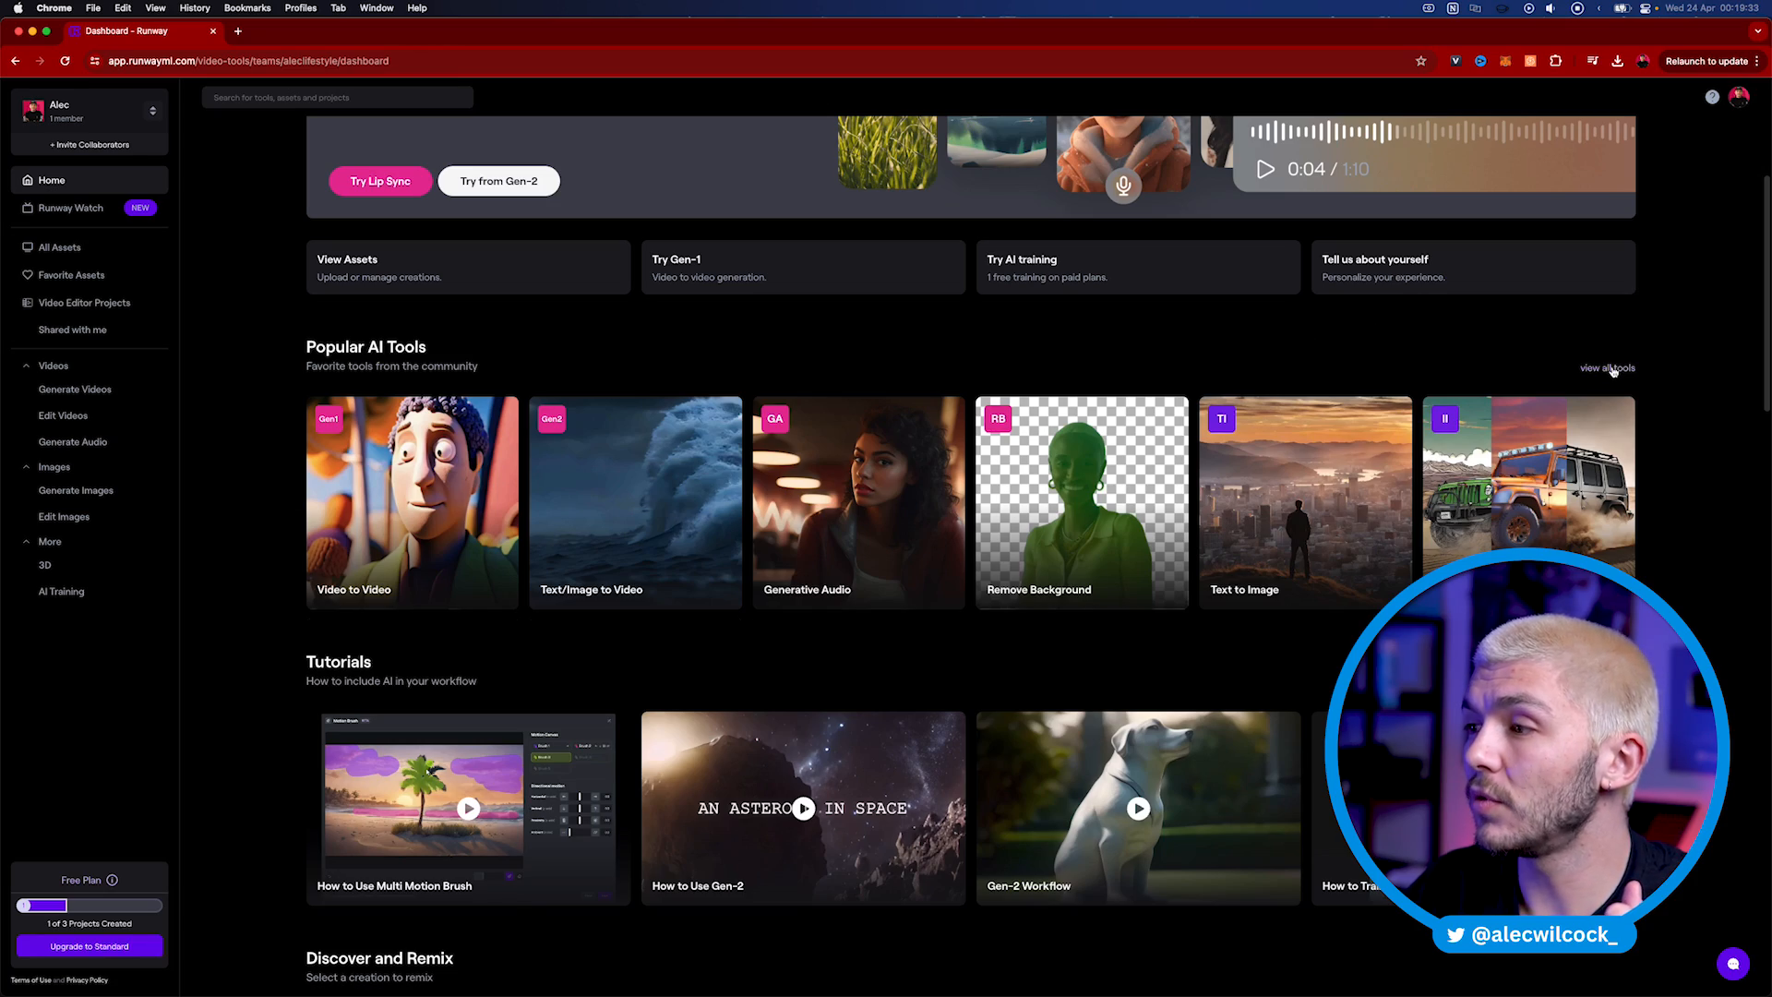
Step: Switch to Runway in Chrome, view all AI tools and open the Inpainting tool
left_click(1611, 369)
scroll(600, 398, "down", 5)
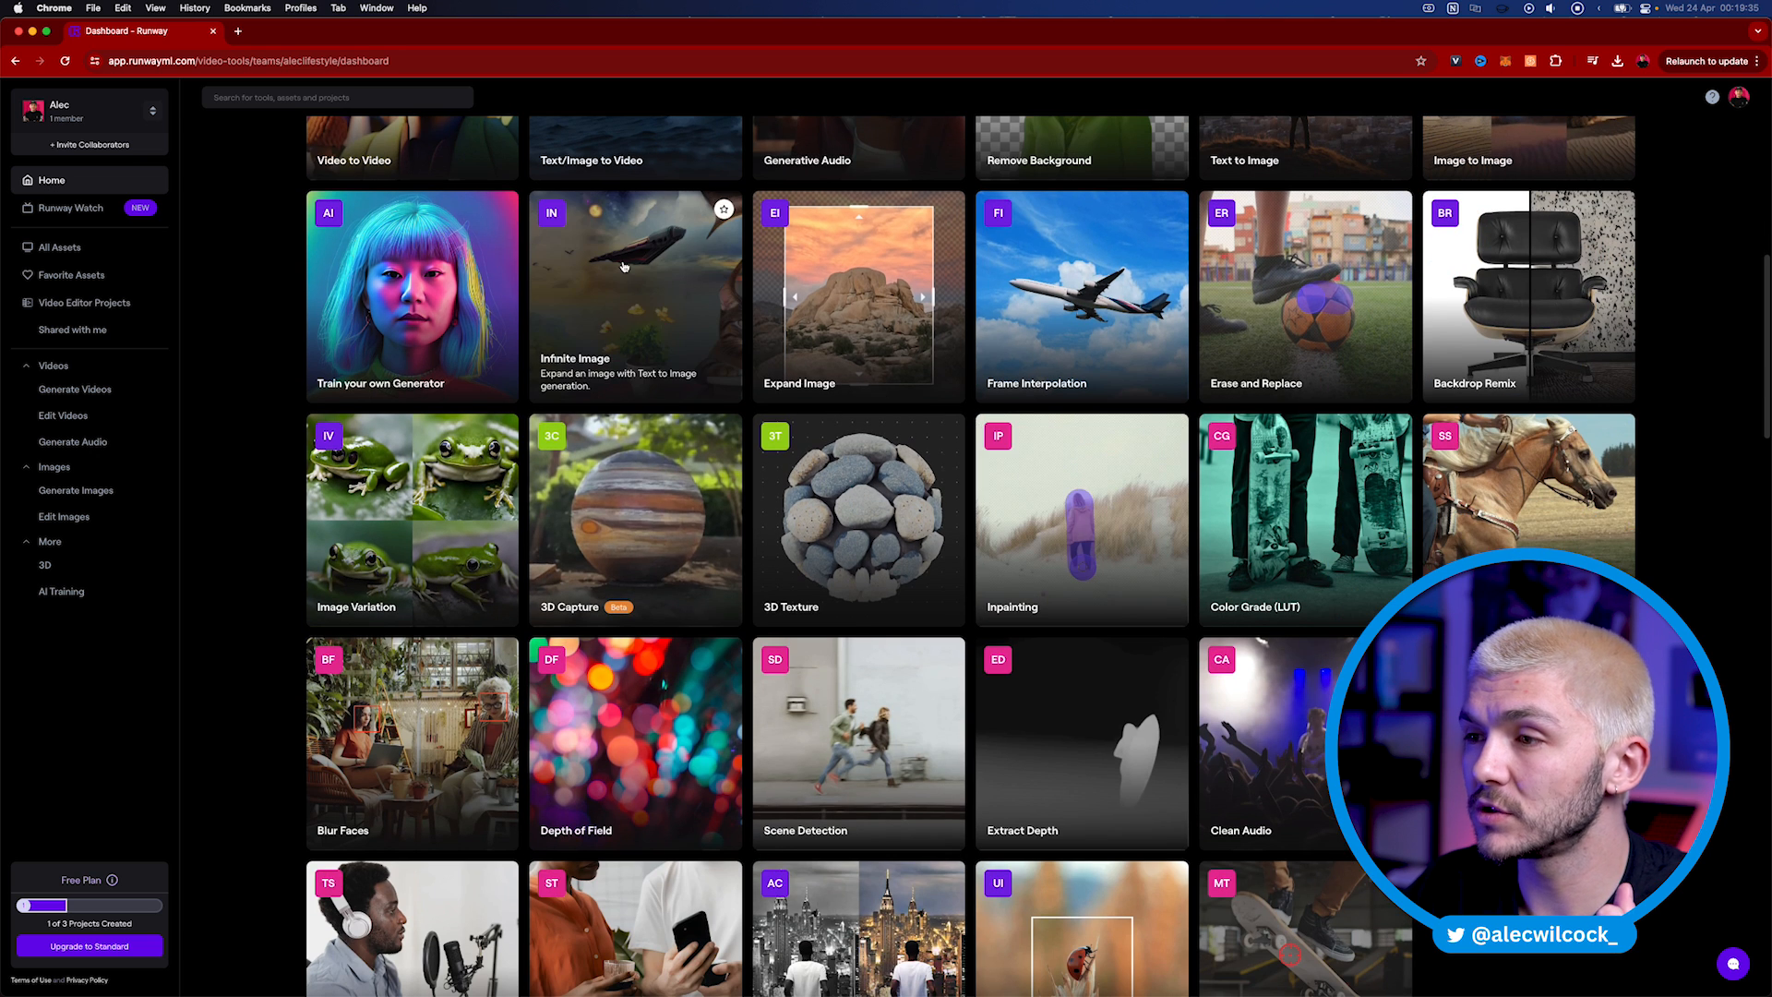
scroll(1077, 491, "down", 1)
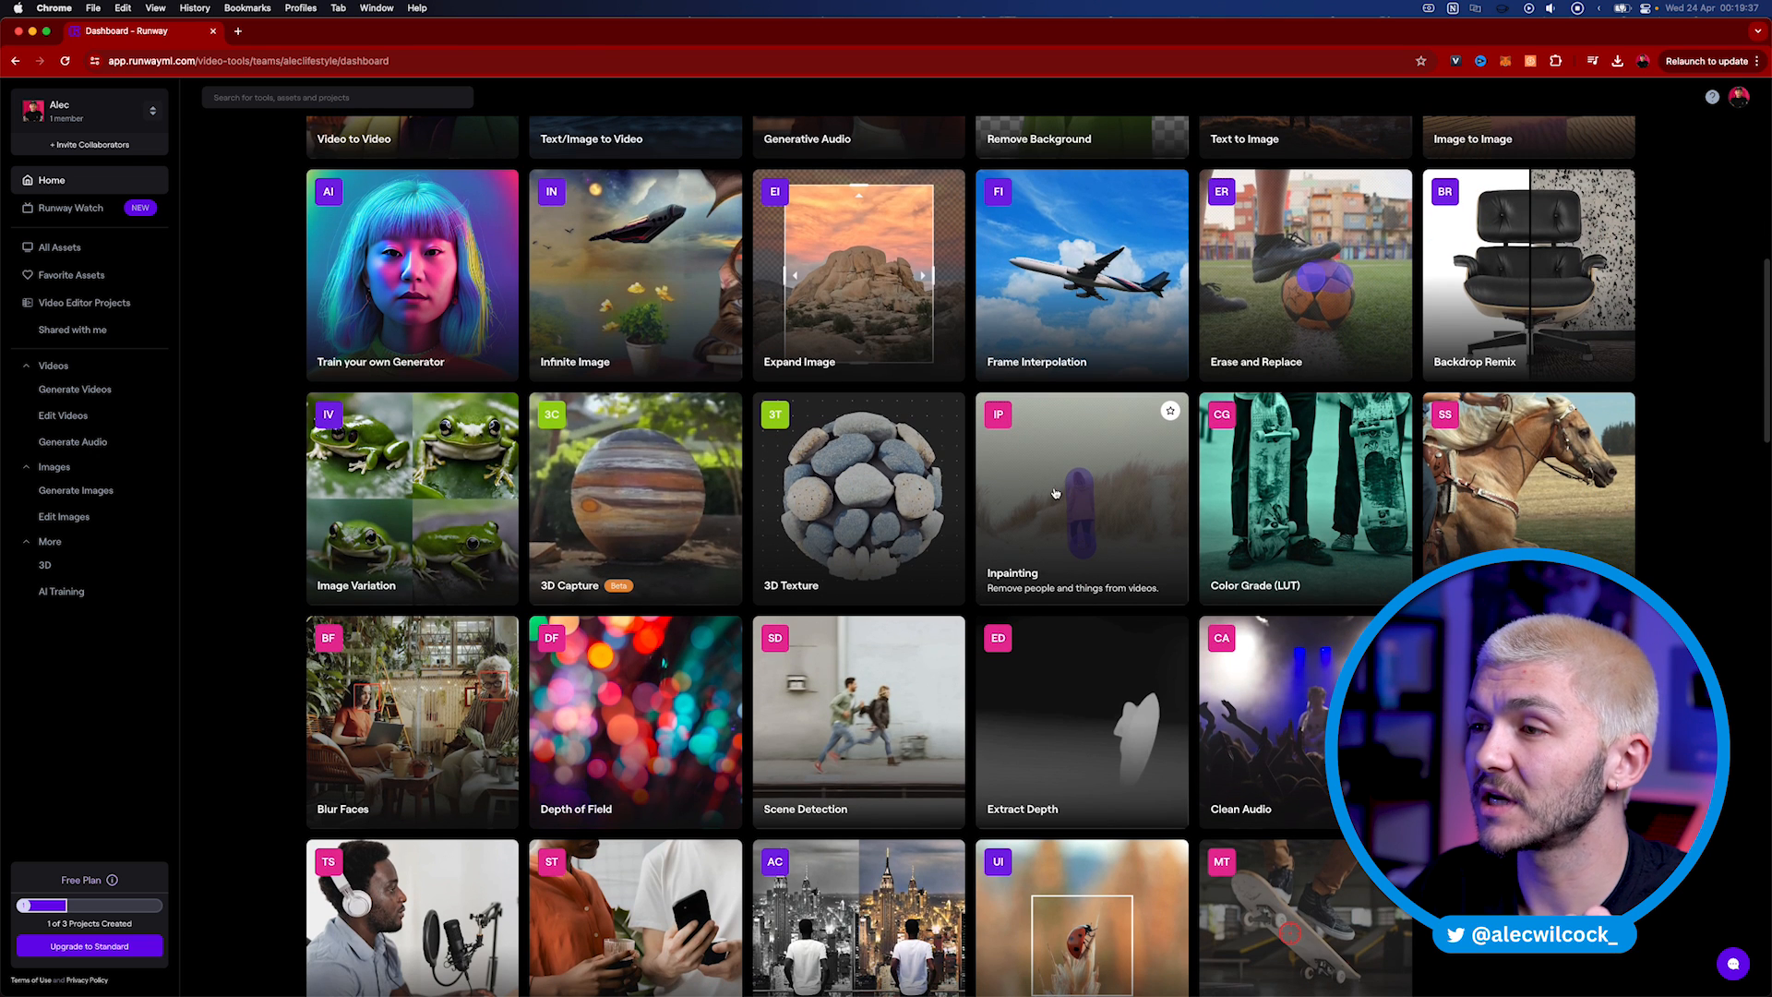
left_click(1055, 491)
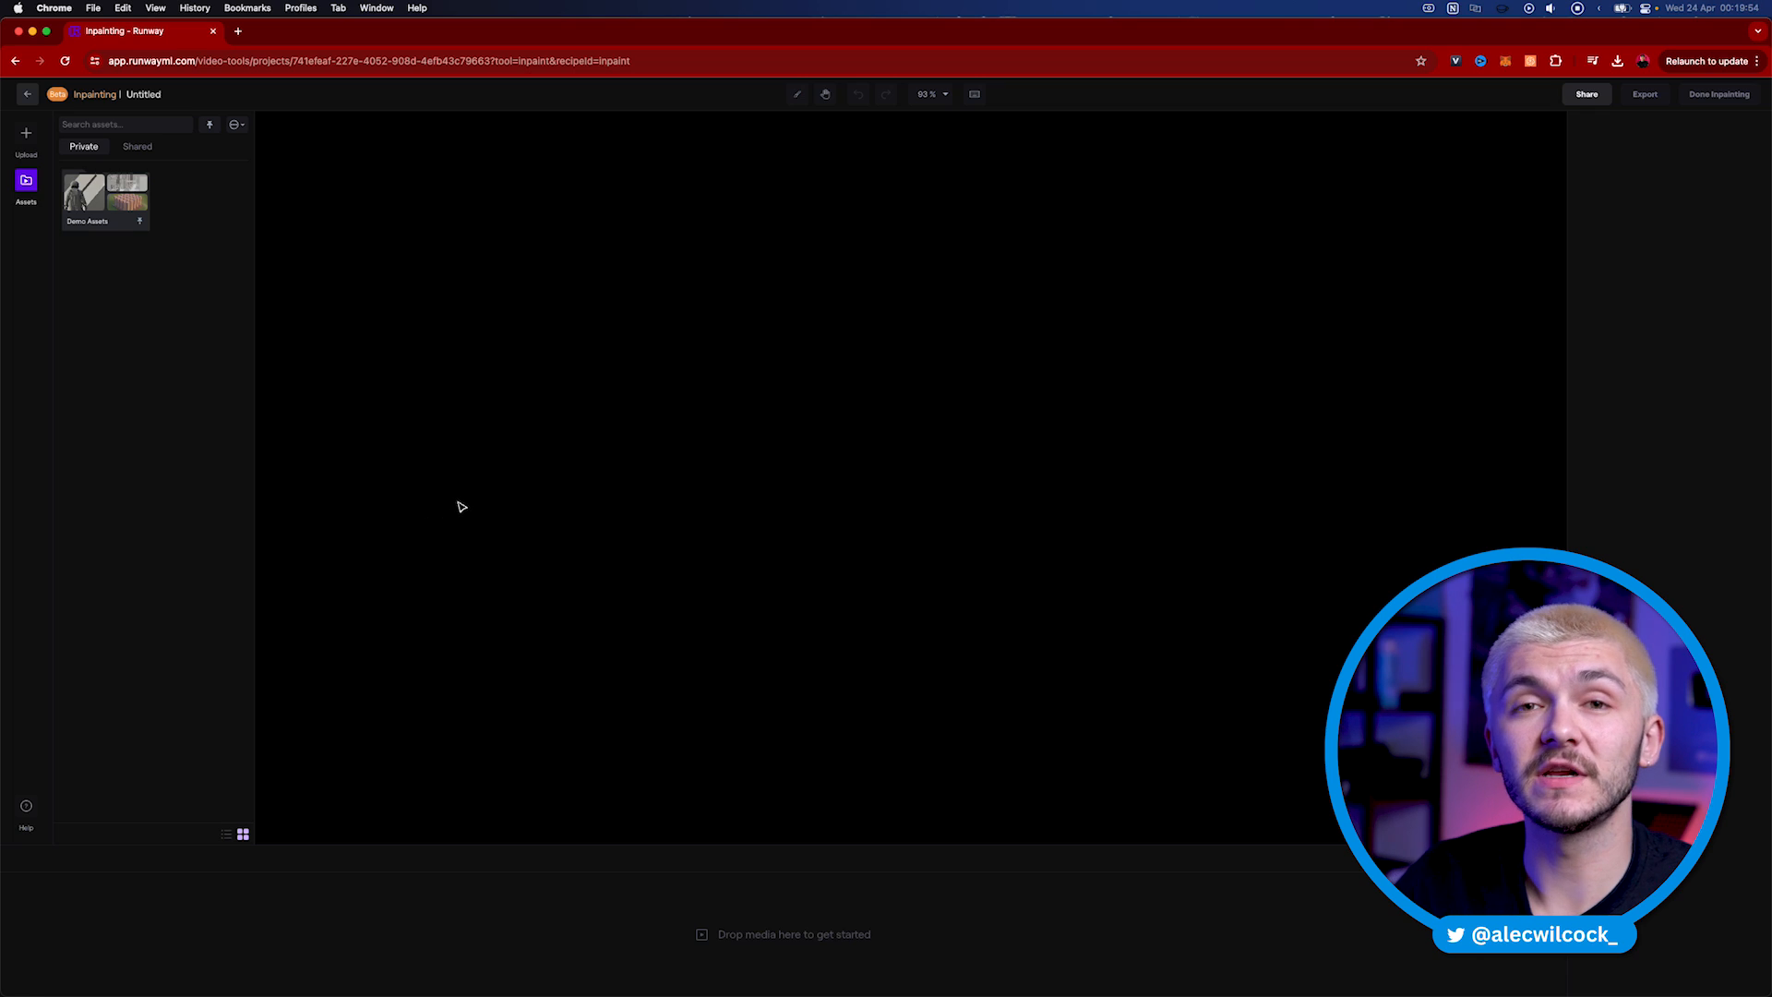
Step: Upload lil yachty clip intro.mp4 from the Test clips folder to Runway and place it on the inpainting timeline
key("ctrl+Up")
left_click(1428, 384)
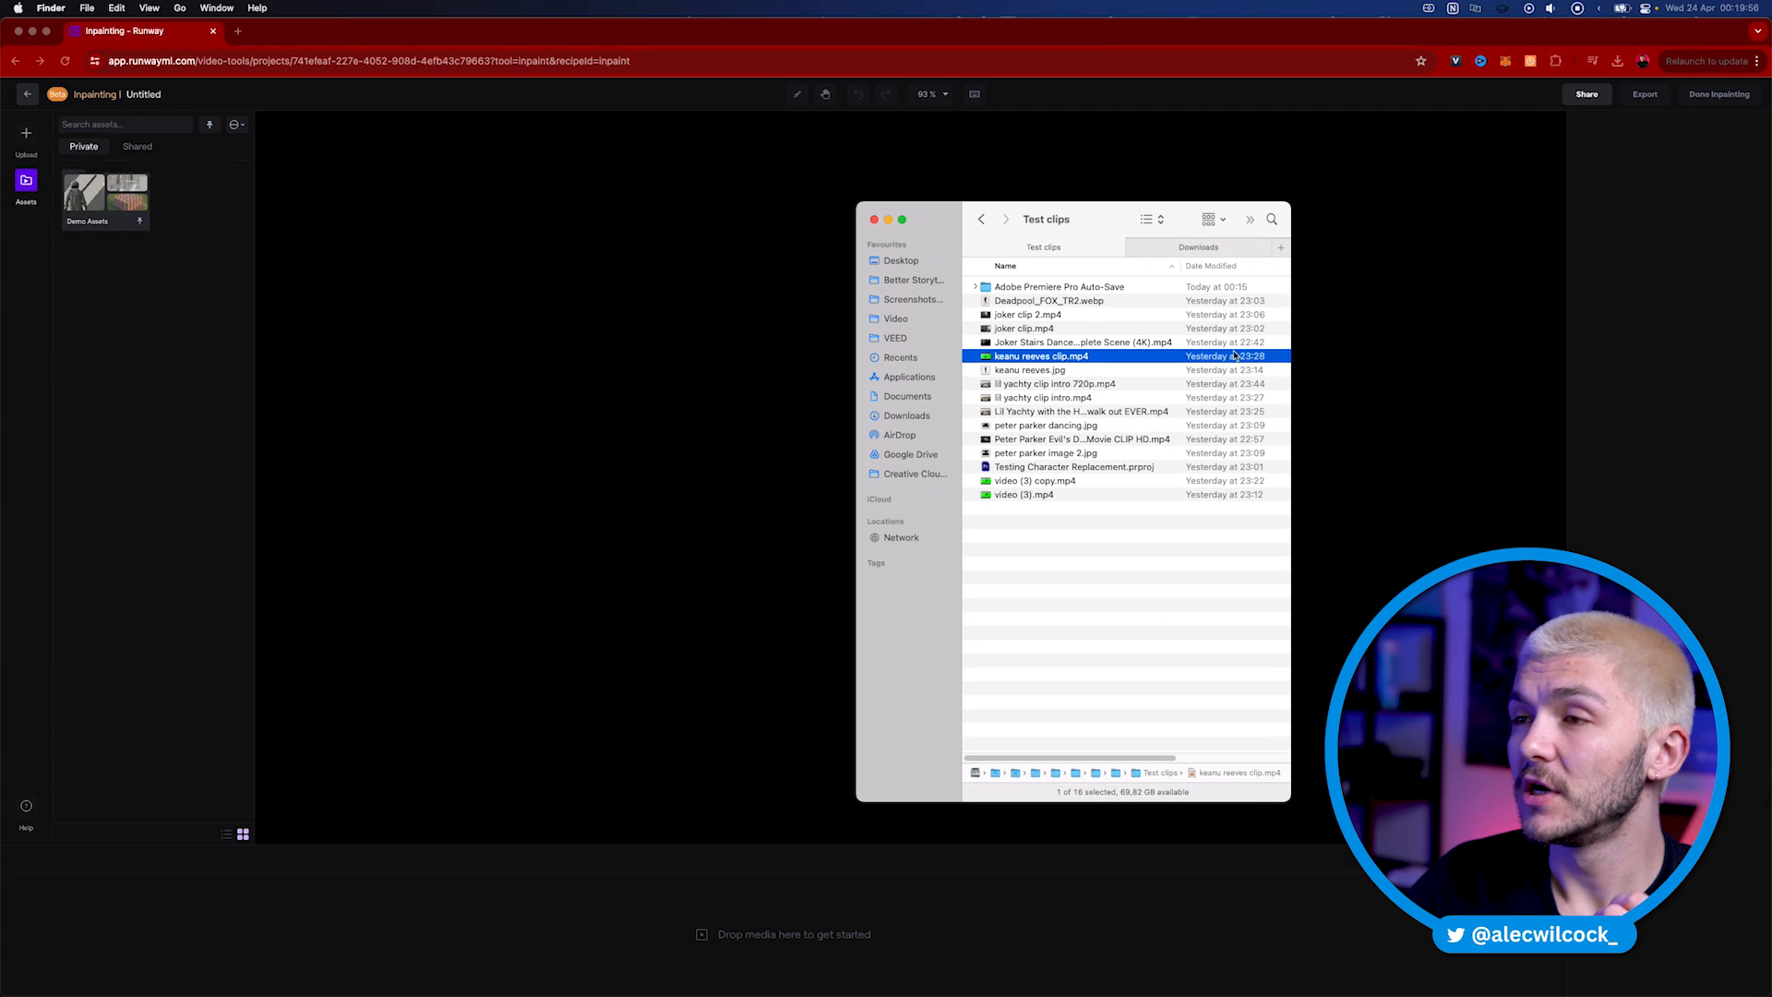
left_click(1053, 396)
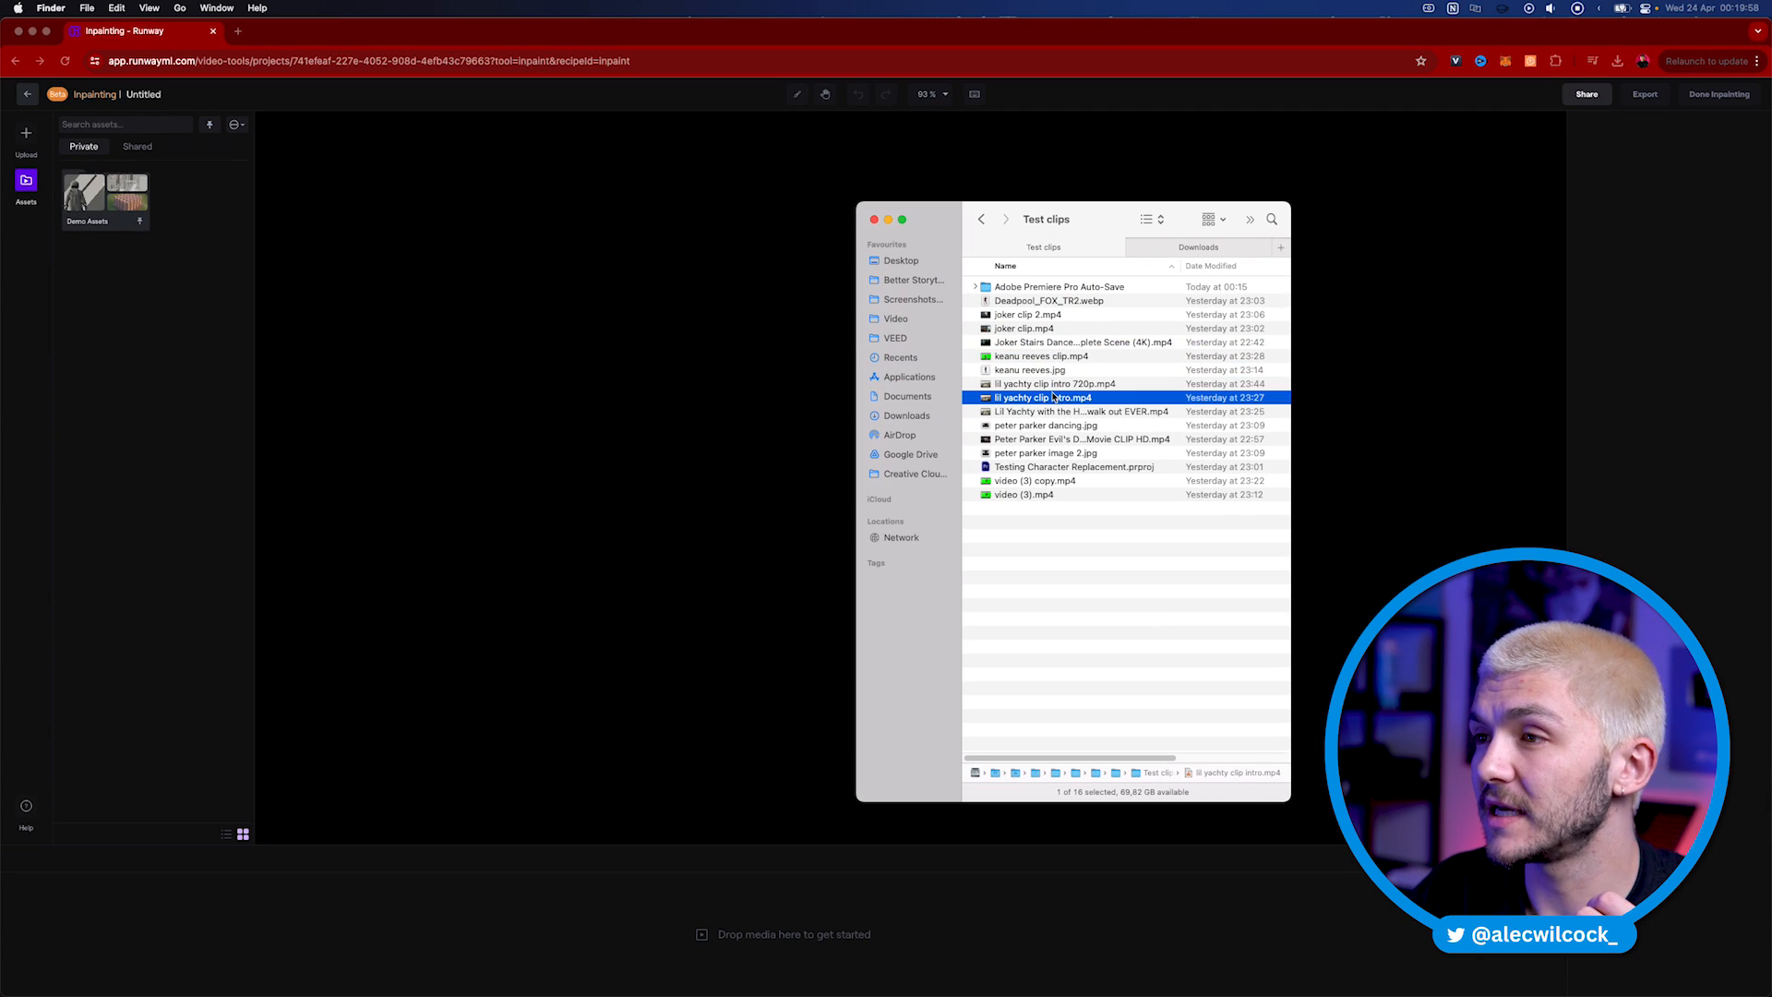
left_click_drag(1047, 401, 490, 767)
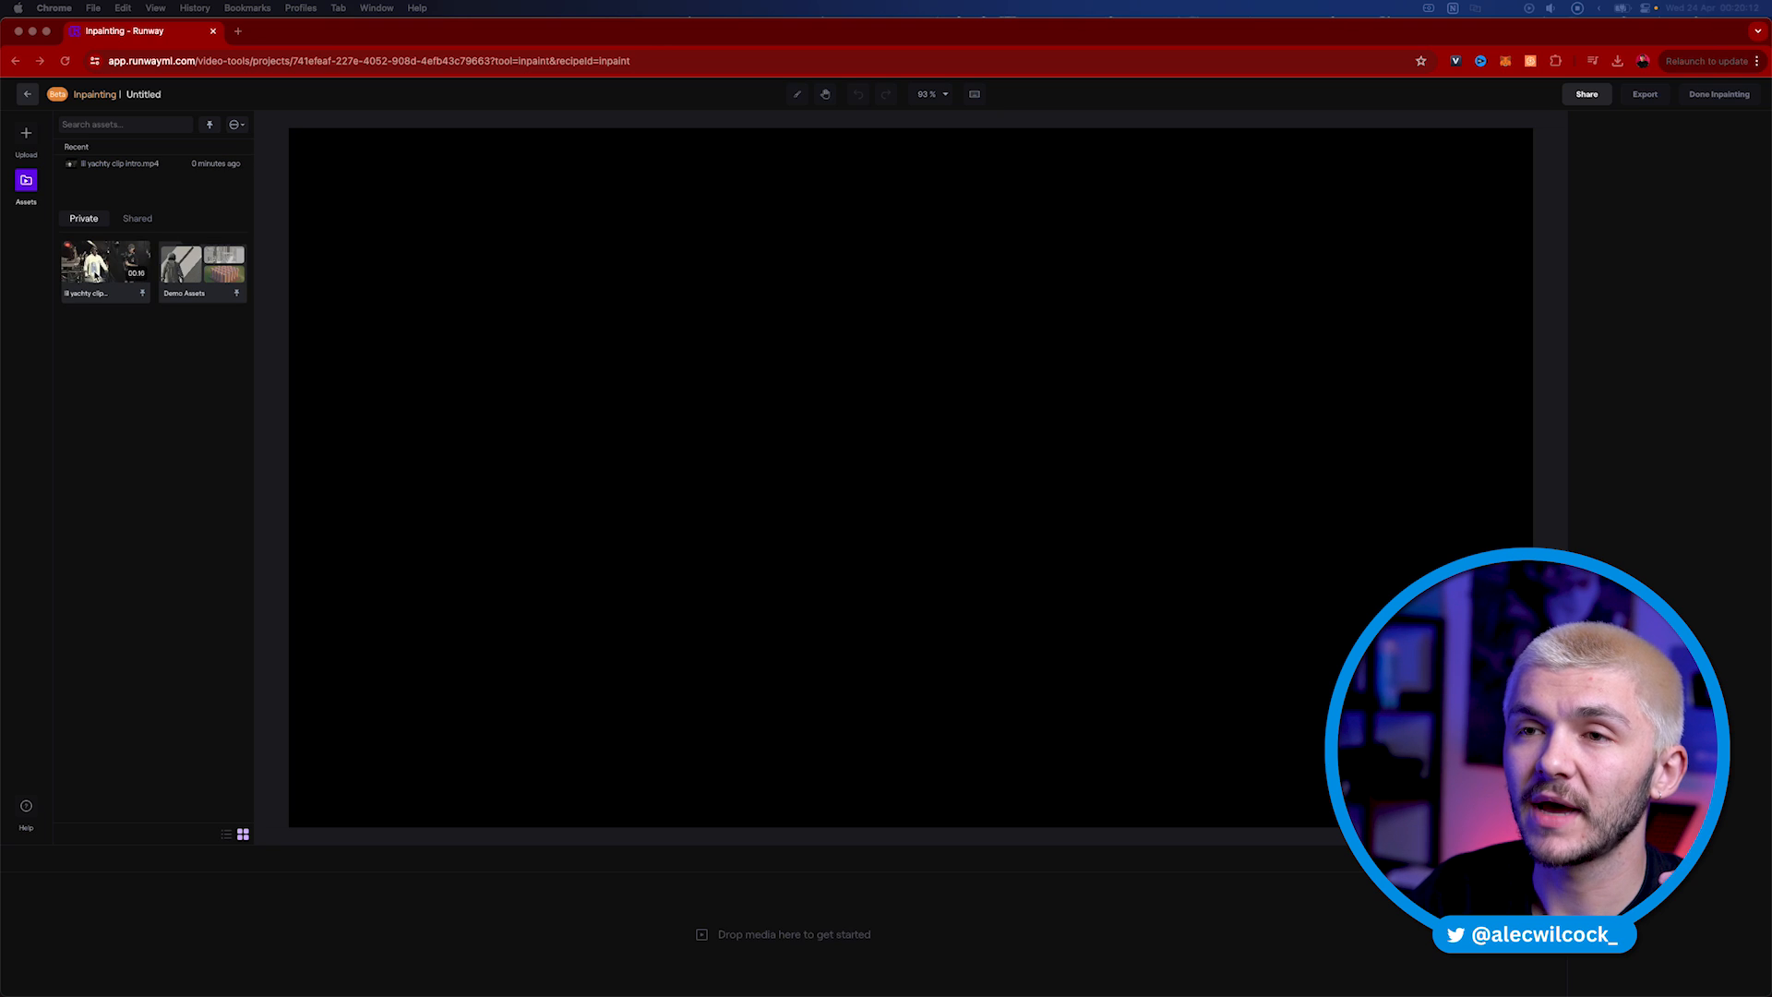
left_click_drag(101, 269, 419, 767)
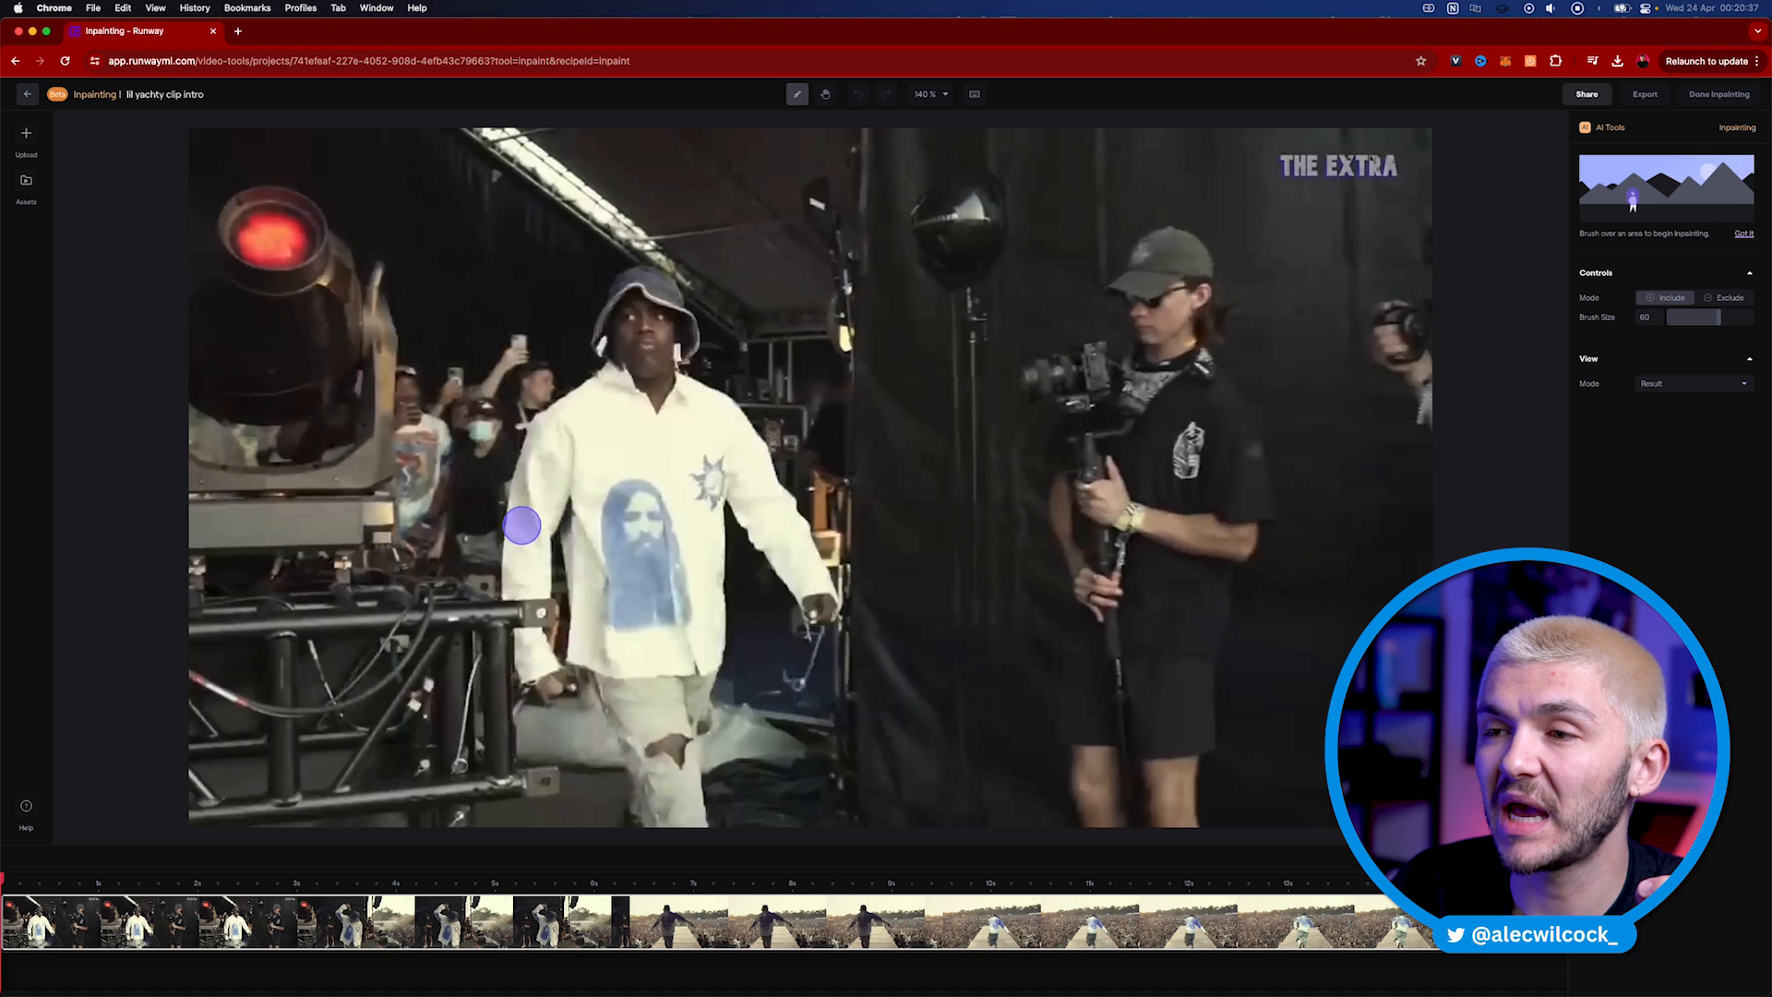
Step: Brush over Lil Yachty in the first frame to inpaint him out, including the leftover shirt, and preview the opening seconds
mouse_move(541, 684)
left_mouse_down()
mouse_move(509, 583)
mouse_move(526, 477)
mouse_move(554, 413)
mouse_move(616, 371)
mouse_move(609, 320)
mouse_move(637, 281)
mouse_move(657, 281)
mouse_move(683, 335)
mouse_move(666, 388)
mouse_move(734, 421)
mouse_move(817, 610)
left_mouse_up()
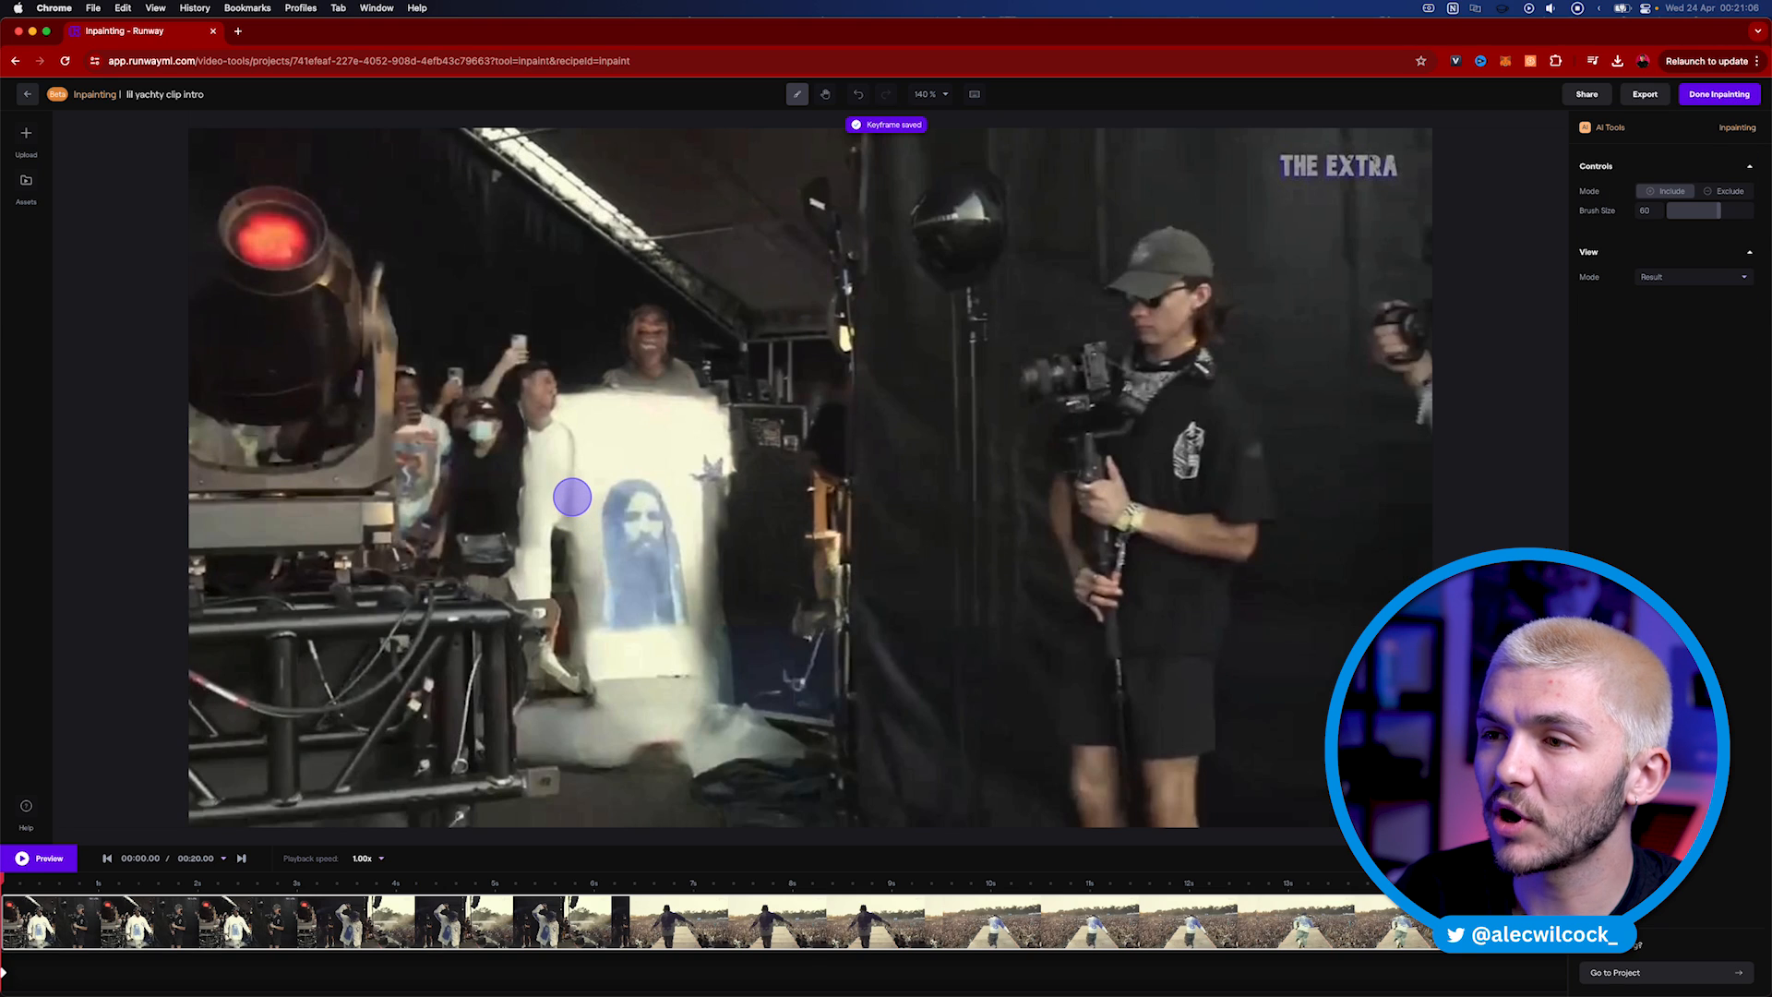
mouse_move(567, 417)
left_mouse_down()
mouse_move(532, 569)
mouse_move(554, 670)
mouse_move(533, 553)
mouse_move(549, 502)
mouse_move(611, 416)
mouse_move(674, 410)
mouse_move(644, 381)
mouse_move(659, 691)
mouse_move(694, 567)
mouse_move(677, 530)
mouse_move(665, 611)
mouse_move(691, 486)
mouse_move(722, 476)
mouse_move(771, 523)
mouse_move(678, 439)
left_mouse_up()
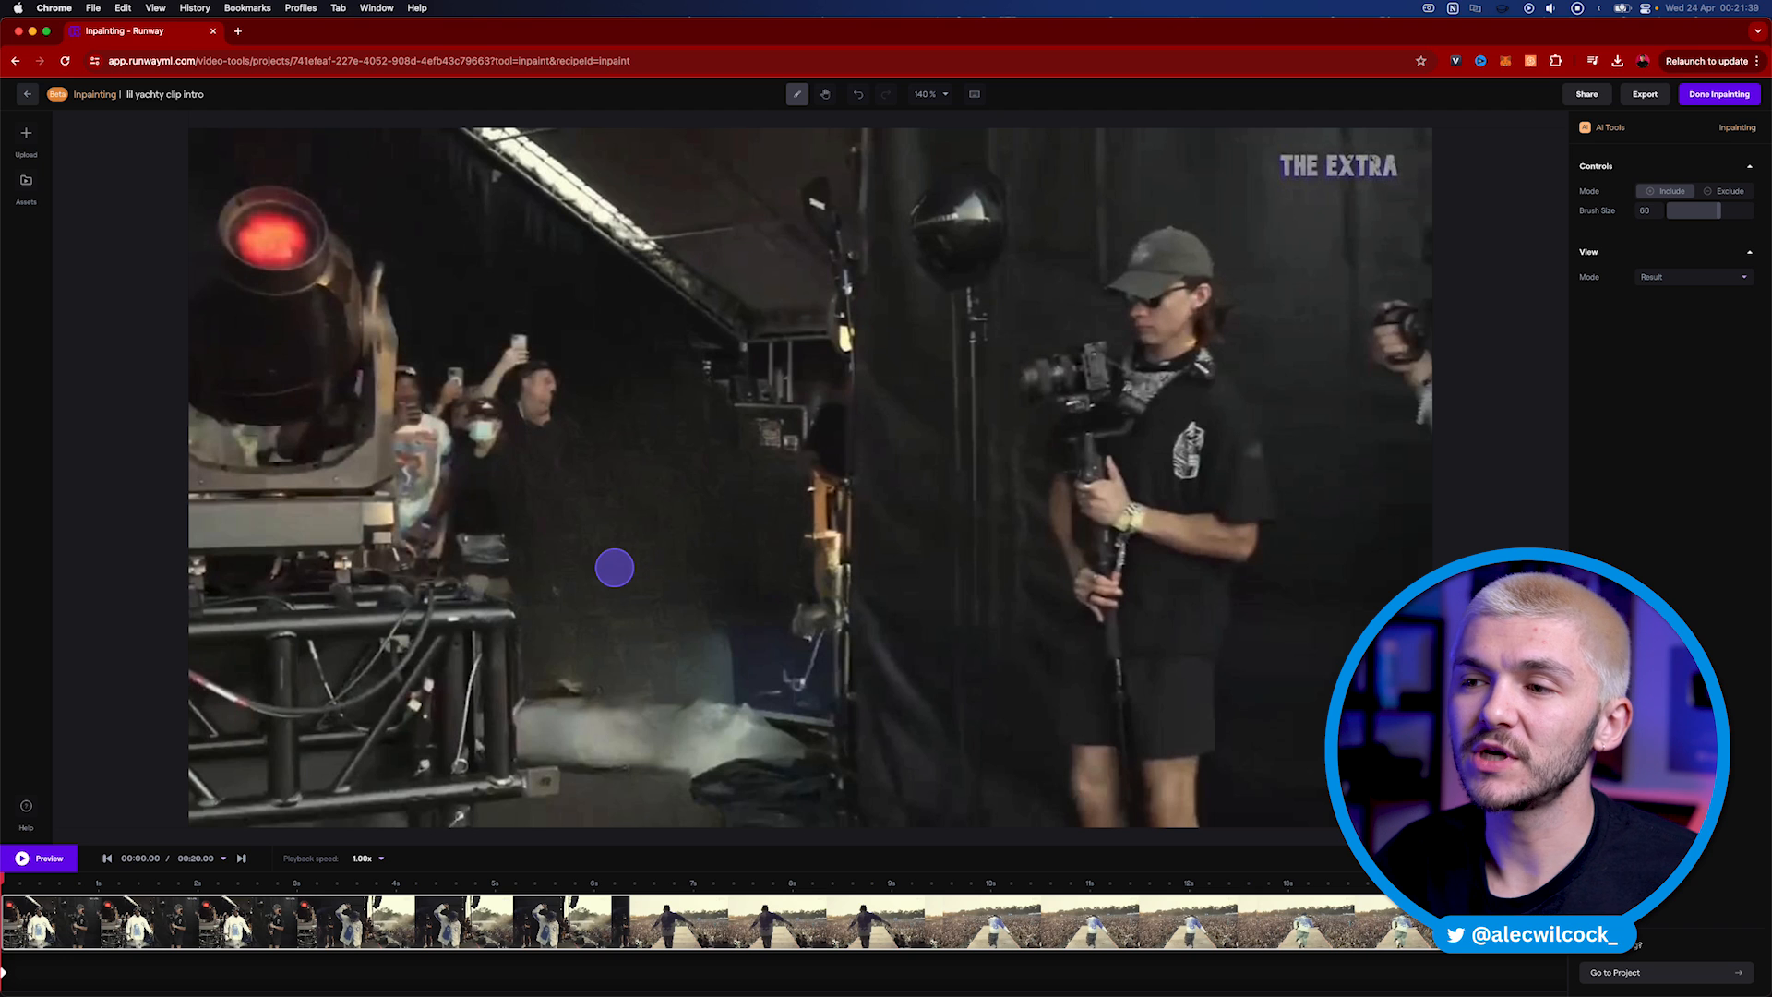
key("space")
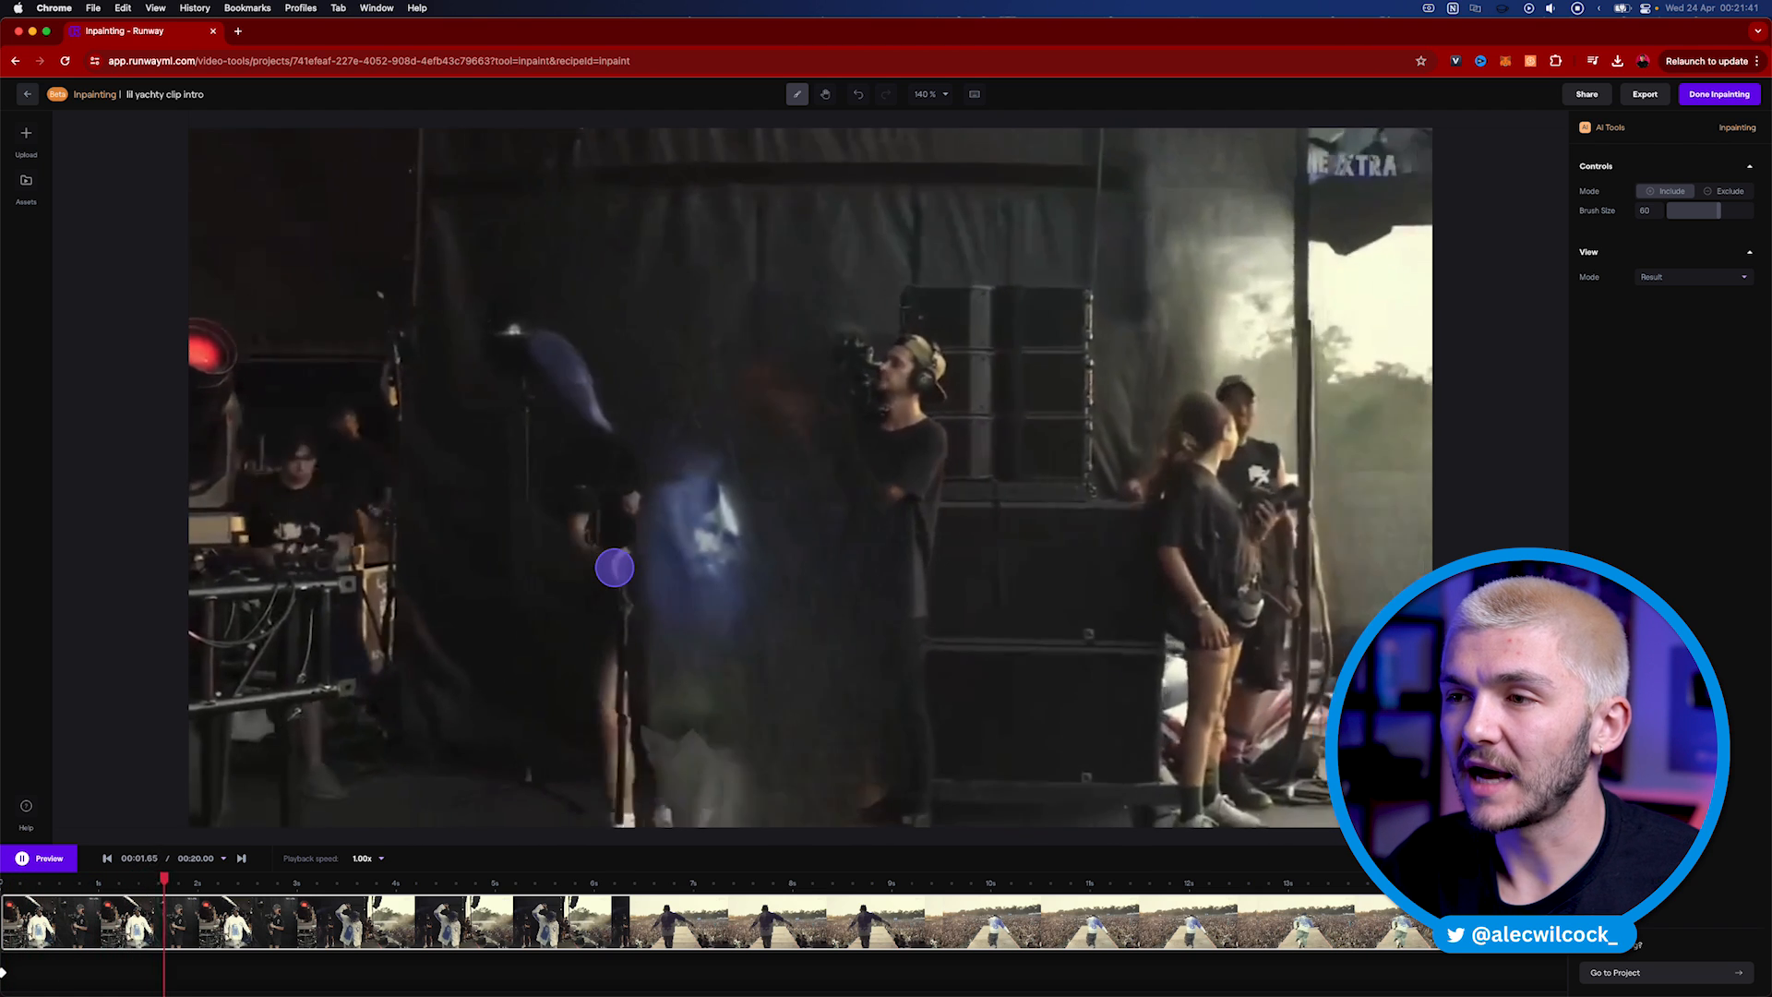
key("space")
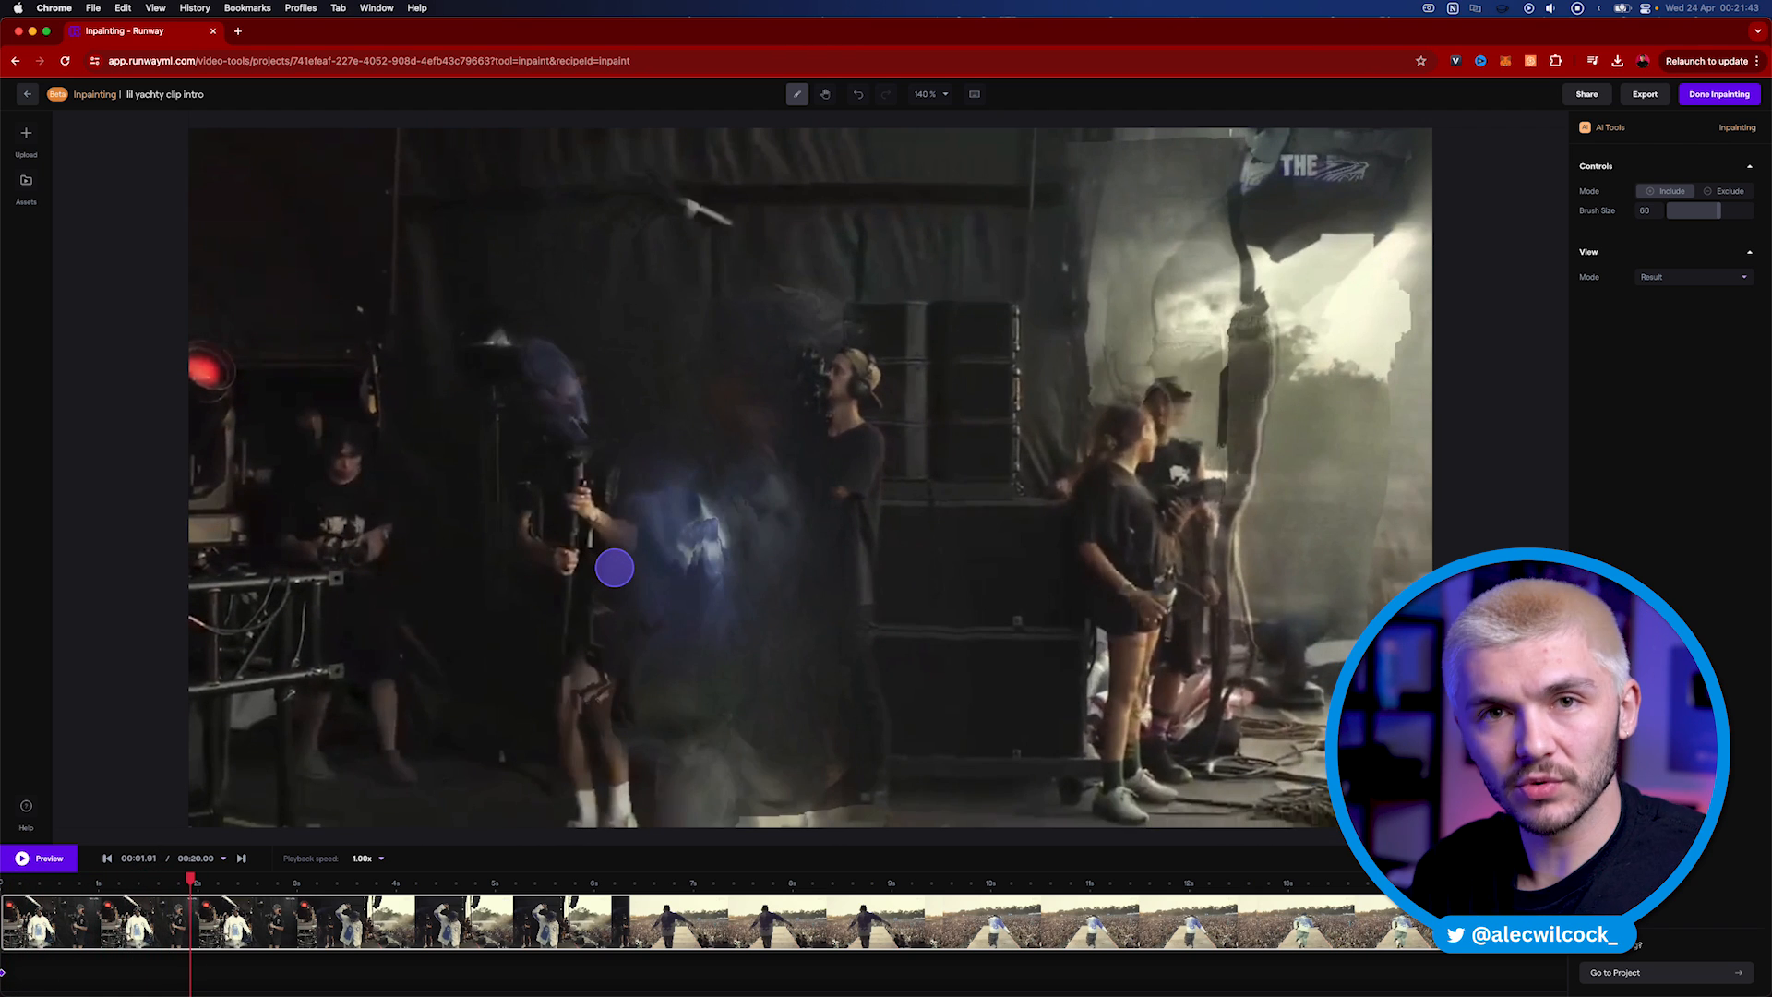
key("space")
key("space")
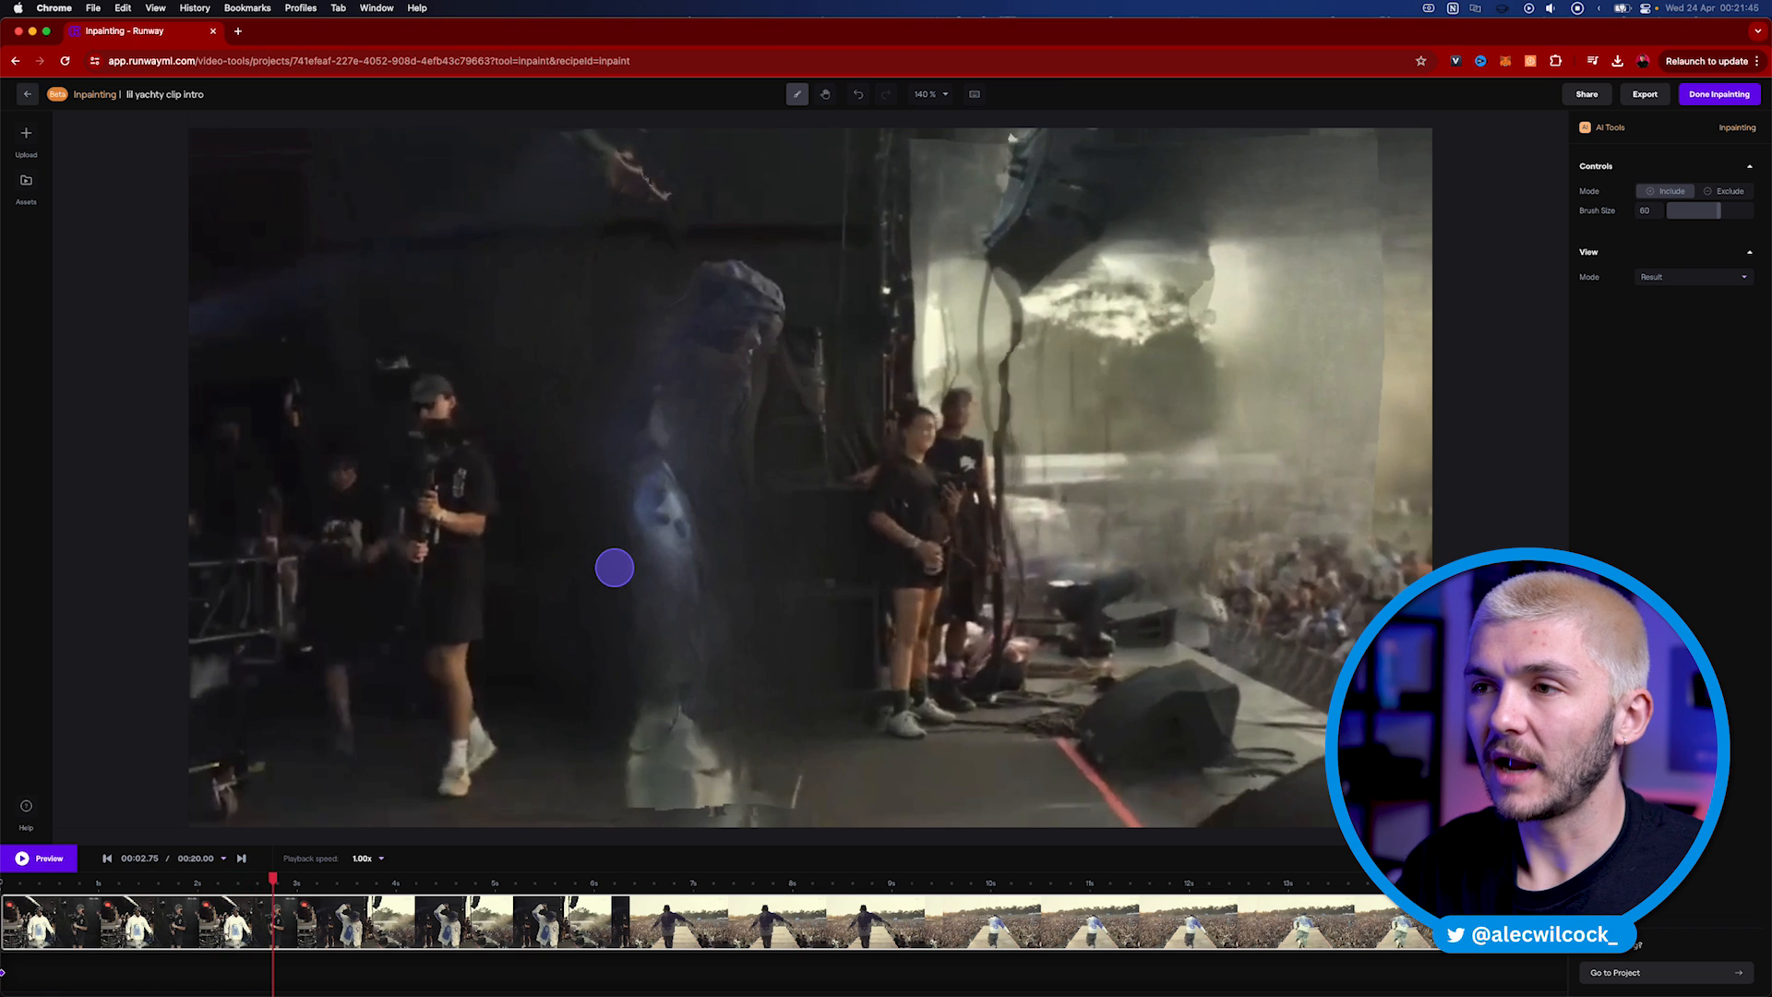
Step: Go back to about 00:01.18 and brush over the dark round object beside his head to correct the inpainting mask
left_click(198, 889)
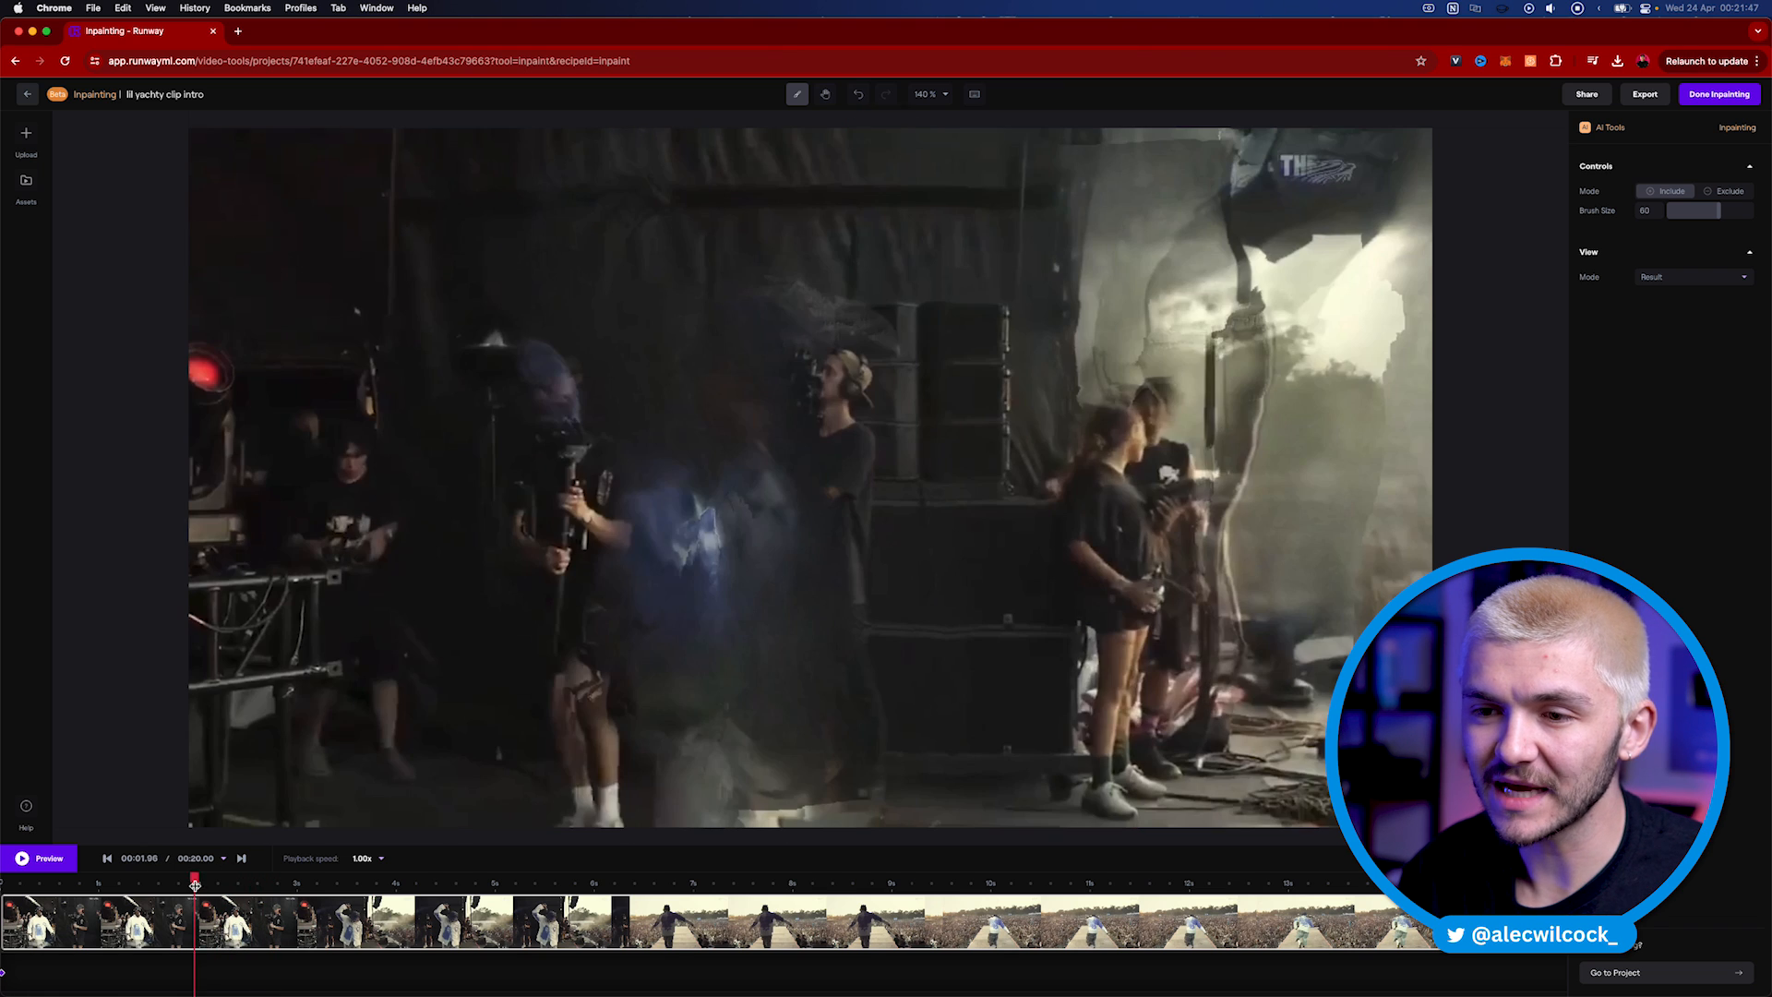
left_click(114, 883)
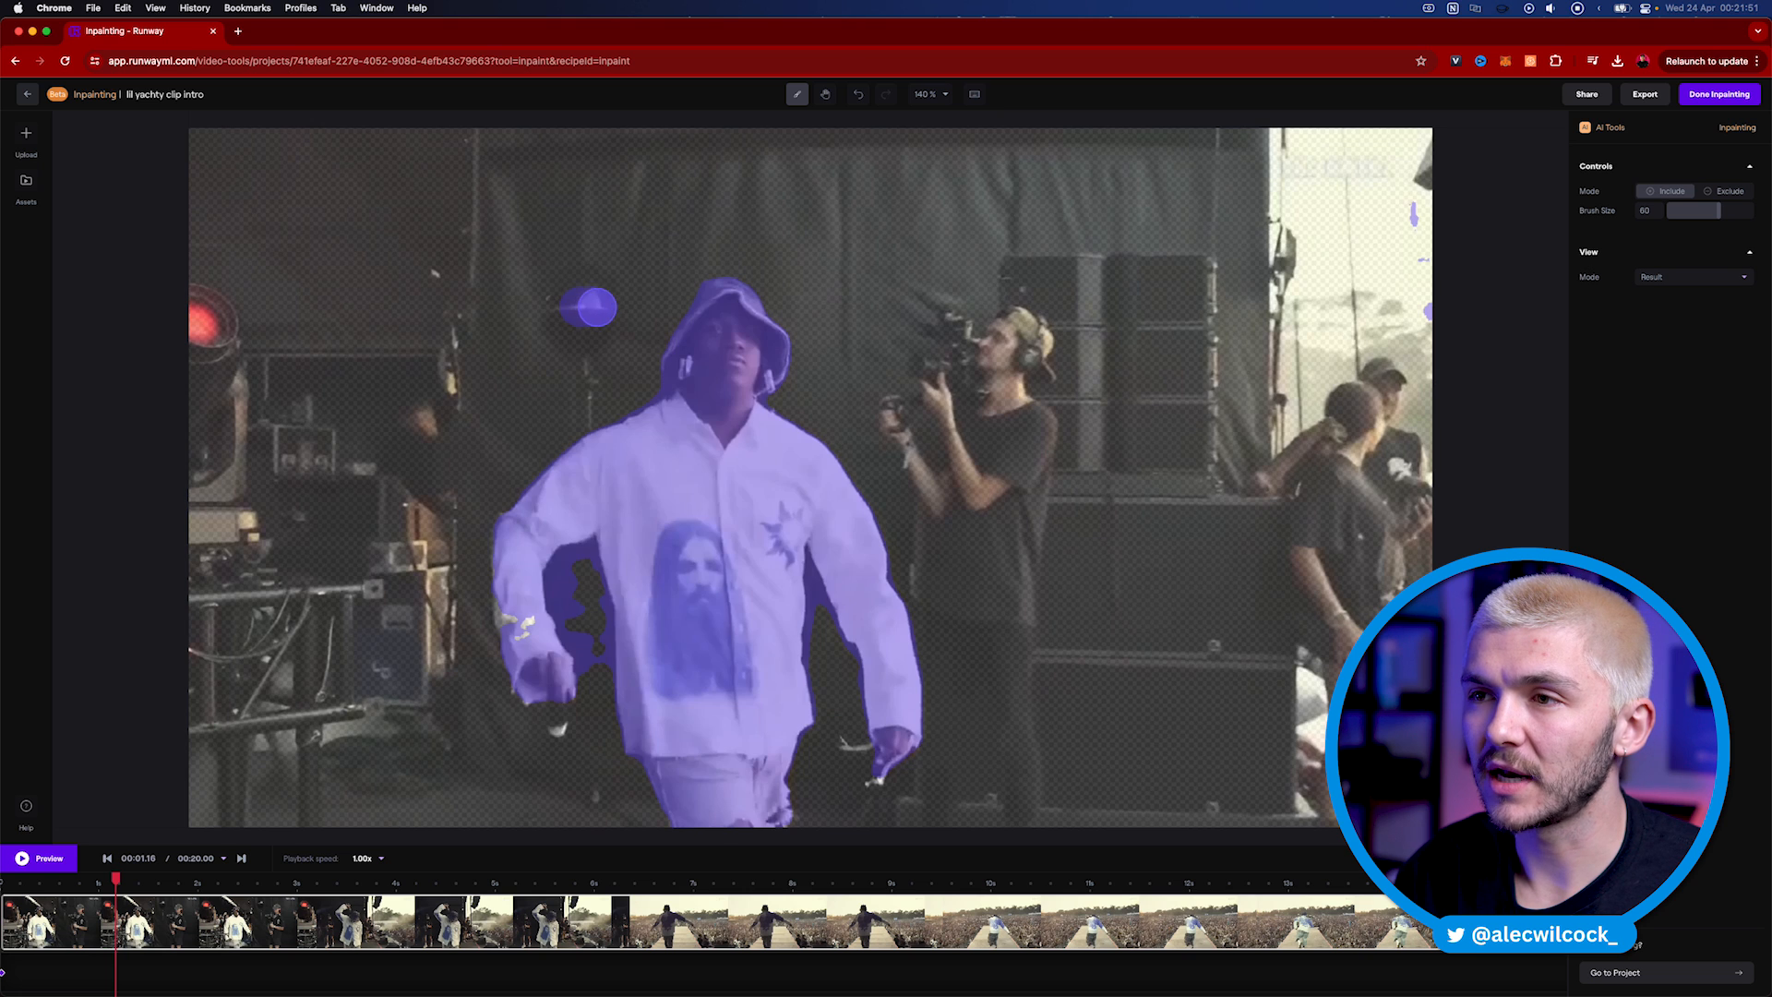
left_click_drag(587, 301, 587, 302)
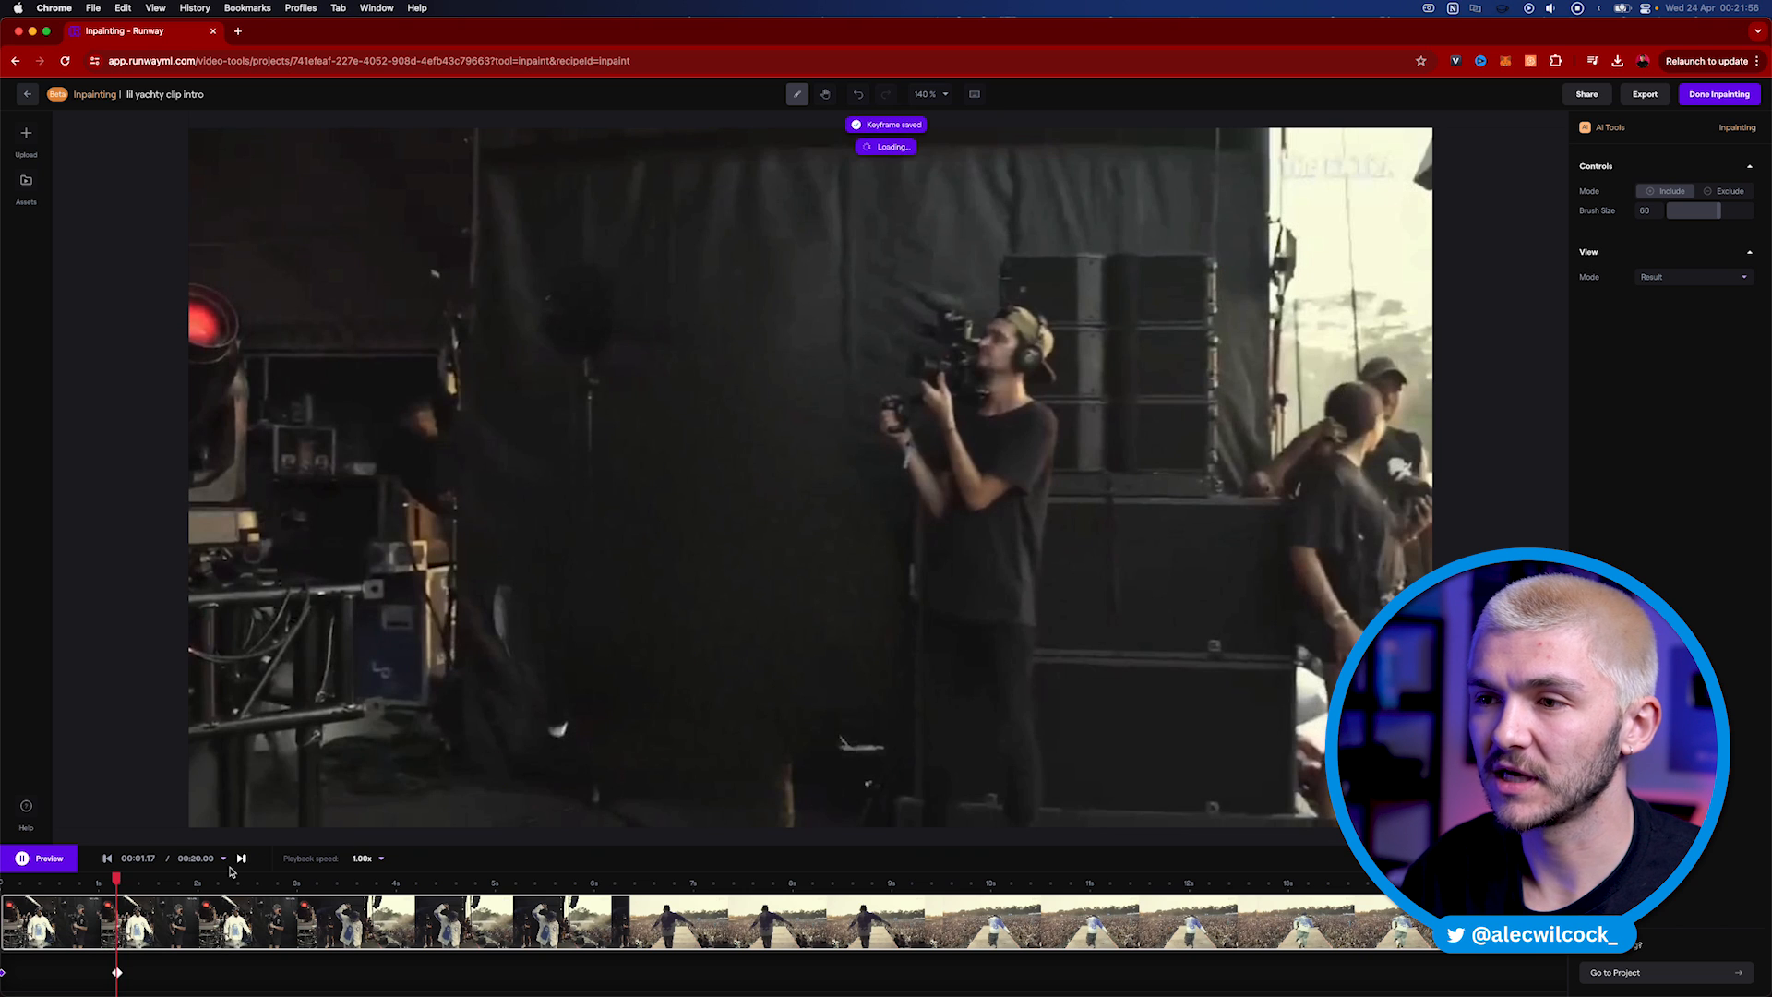
Step: Stop at 00:02.12 and brush over the unmasked parts of Lil Yachty's legs, torso and raised arm
key("space")
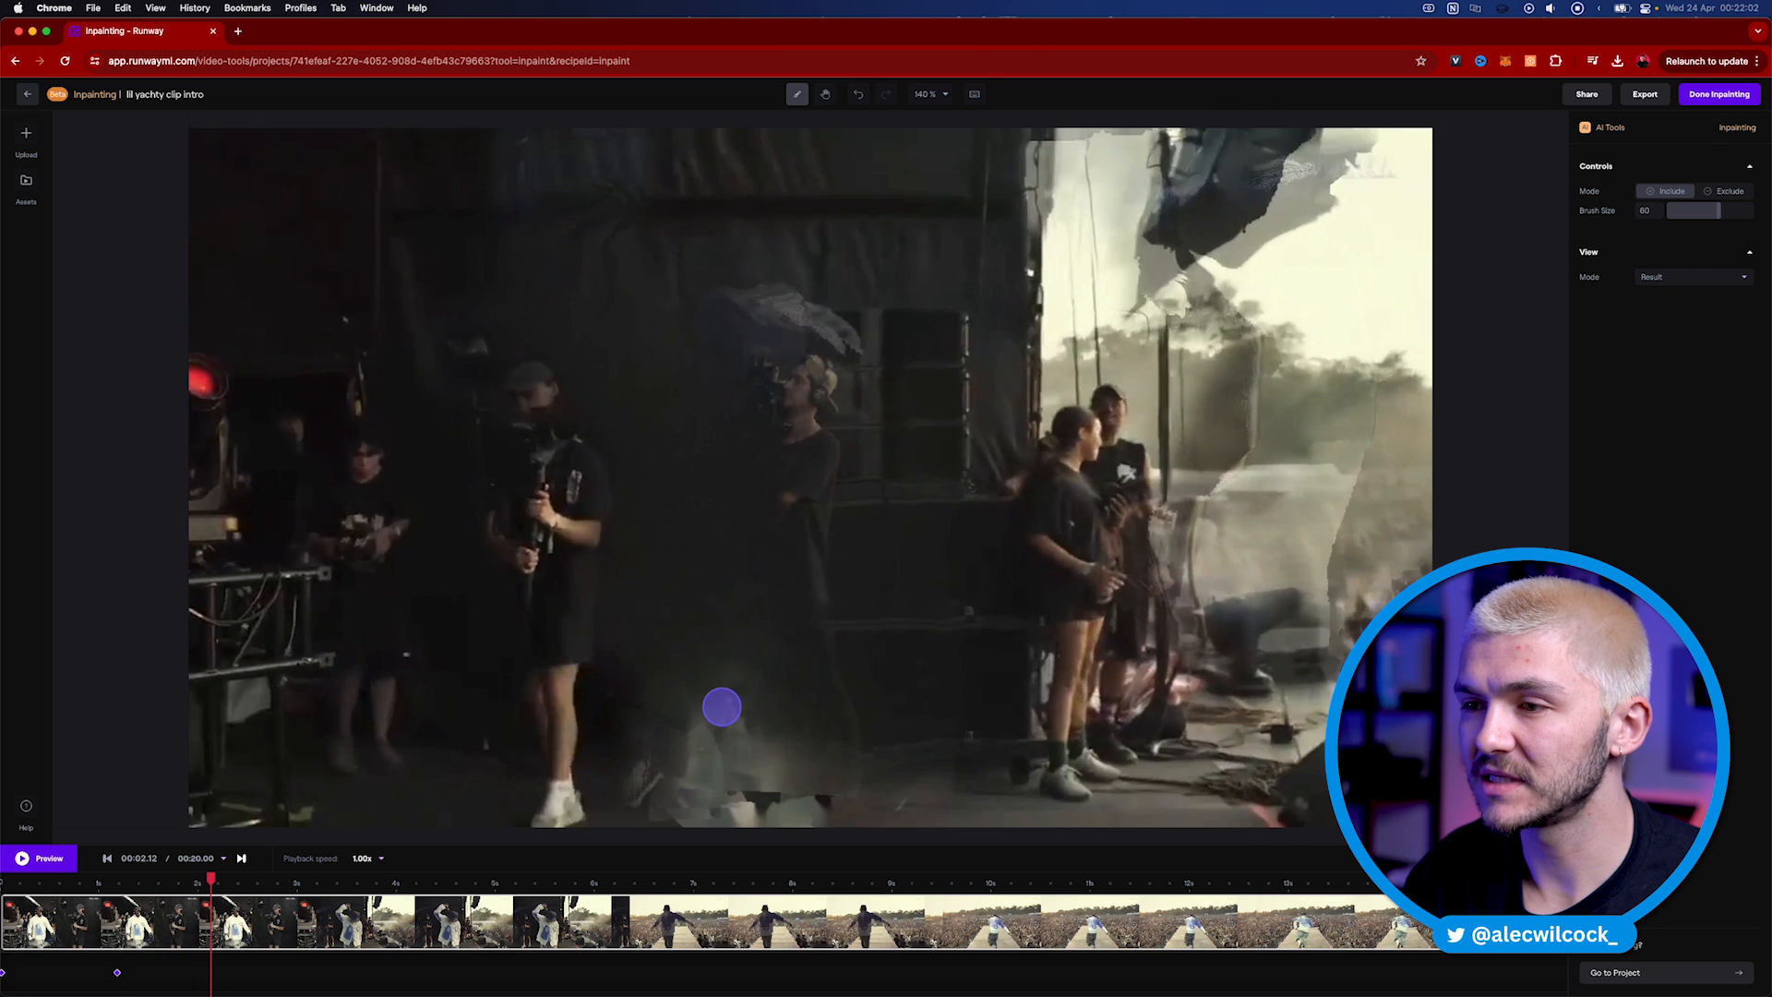
left_click_drag(721, 711, 741, 706)
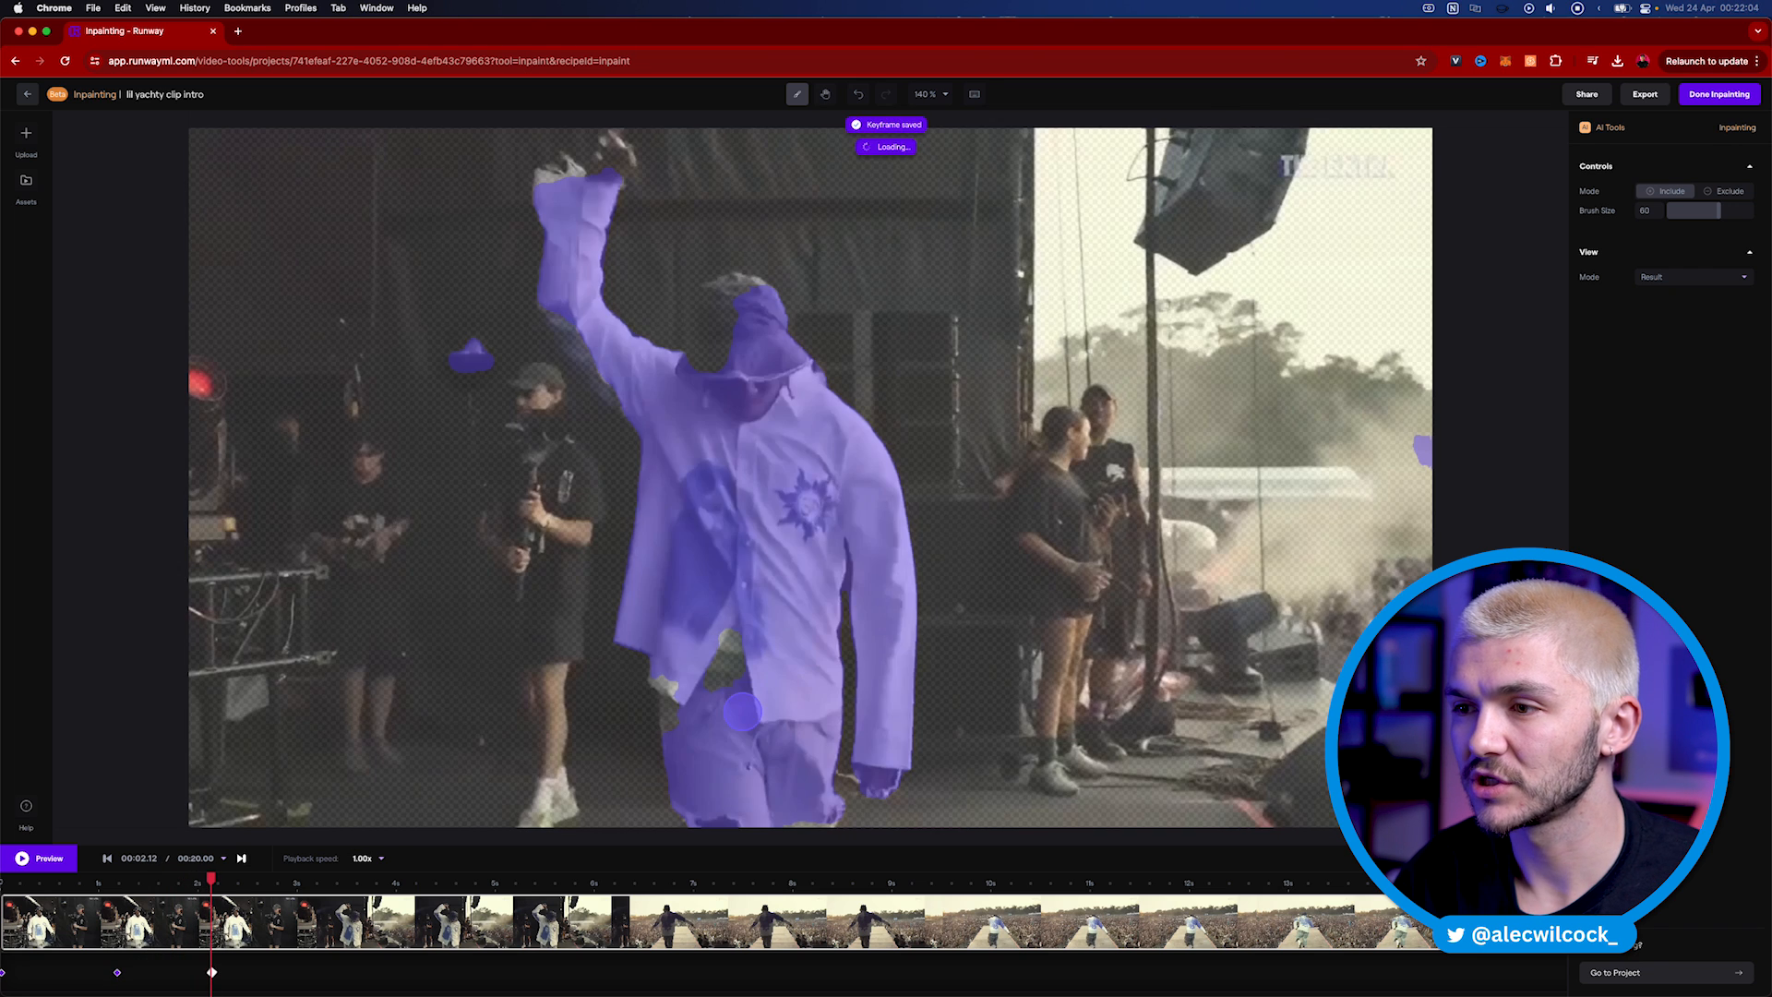
mouse_move(704, 715)
left_mouse_down()
mouse_move(683, 678)
mouse_move(672, 738)
mouse_move(740, 825)
mouse_move(818, 814)
left_mouse_up()
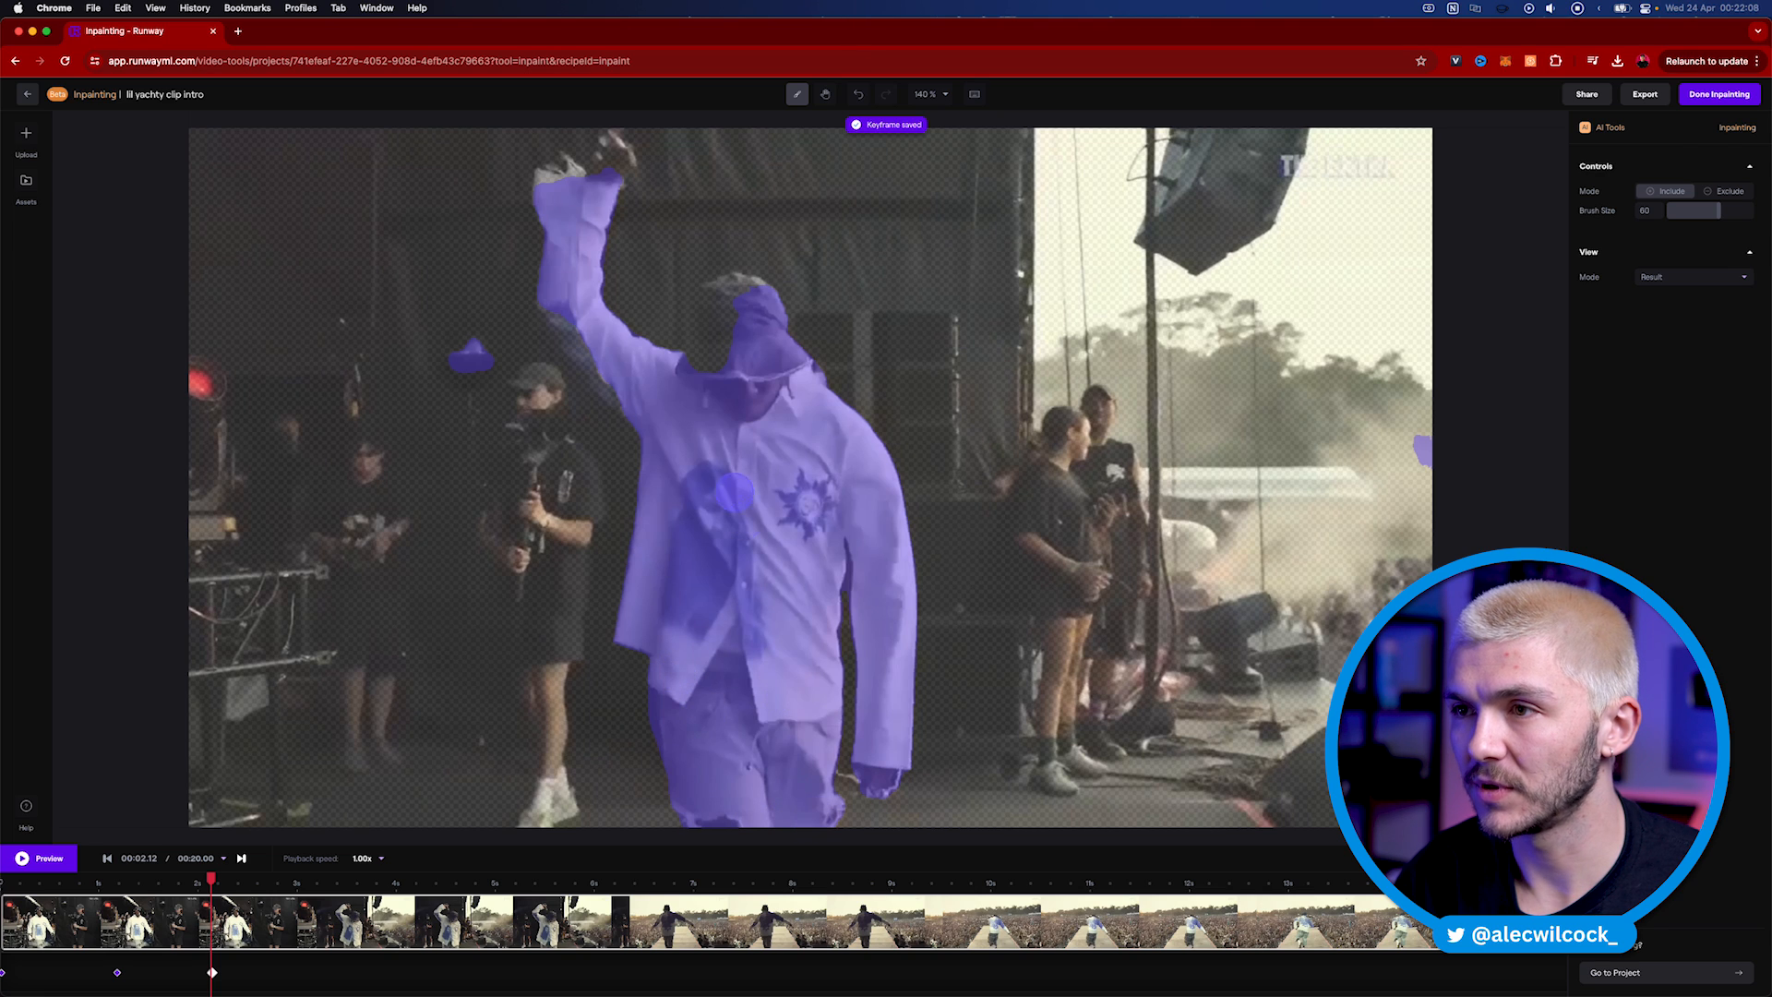
mouse_move(734, 489)
left_mouse_down()
mouse_move(703, 348)
mouse_move(718, 300)
mouse_move(747, 296)
mouse_move(733, 291)
mouse_move(706, 386)
mouse_move(745, 382)
mouse_move(633, 375)
mouse_move(552, 314)
mouse_move(598, 363)
left_mouse_up()
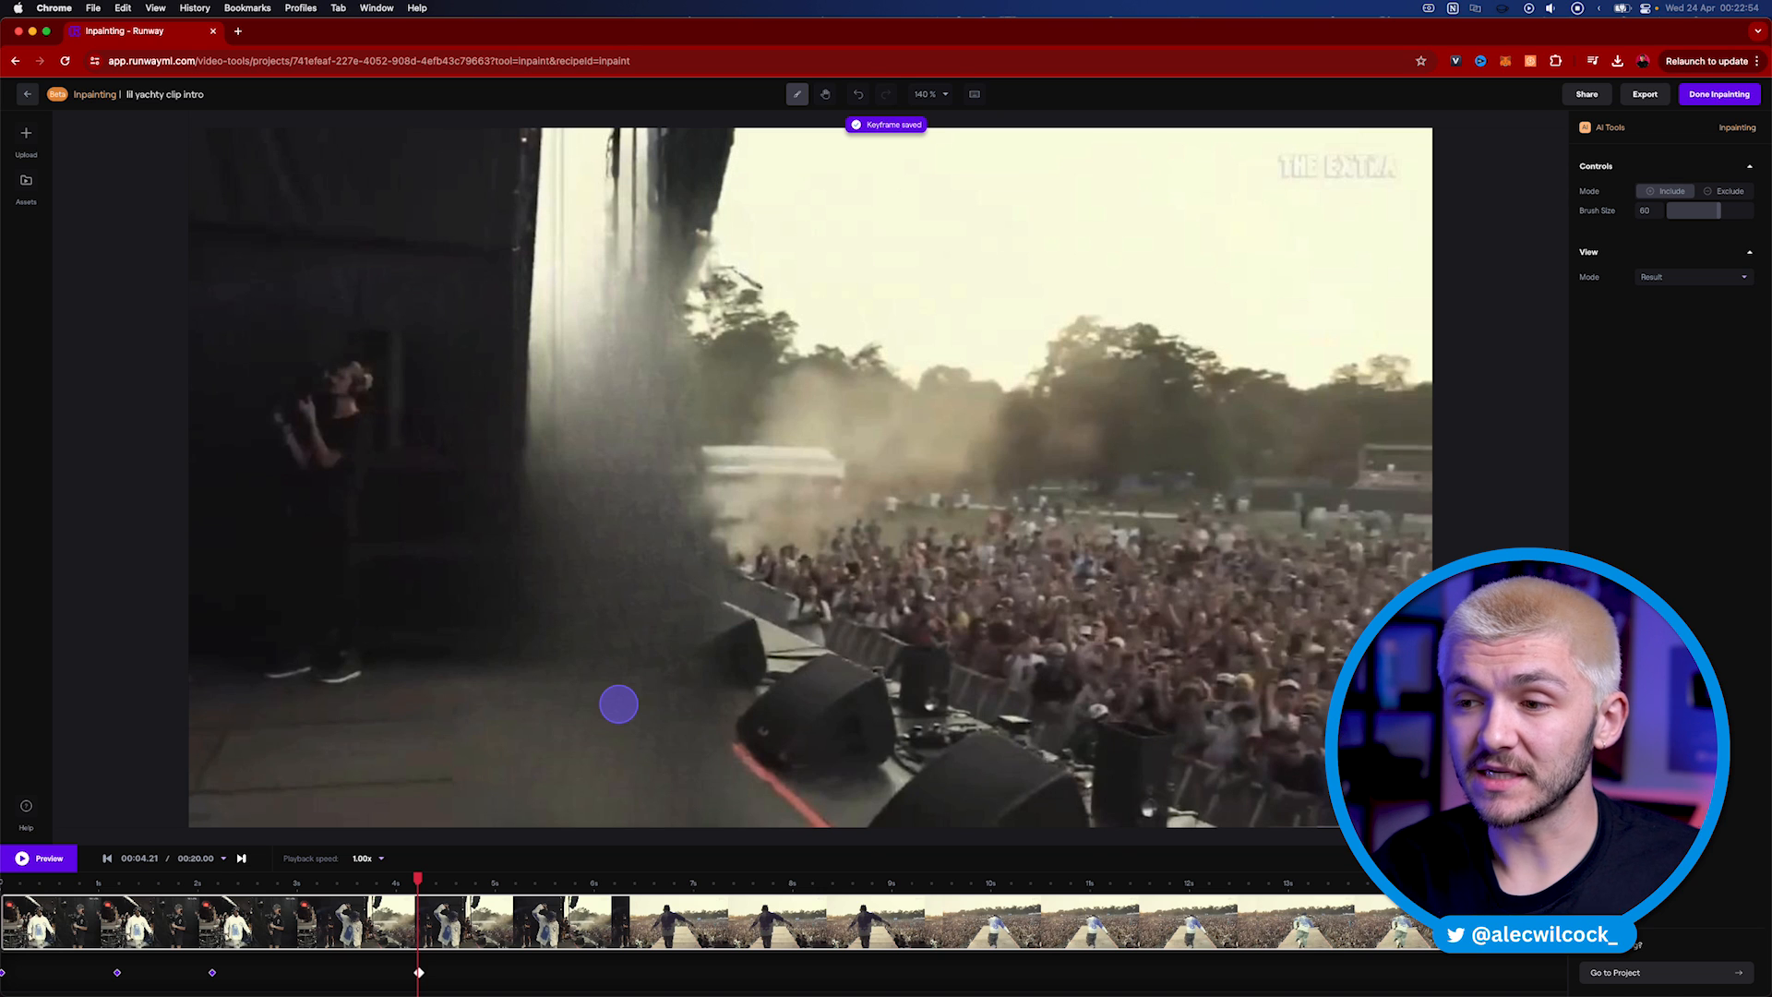
Step: Continue through the runway part of the clip and brush out the dark remnant beside the runway edge at 00:10.28
left_click(700, 881)
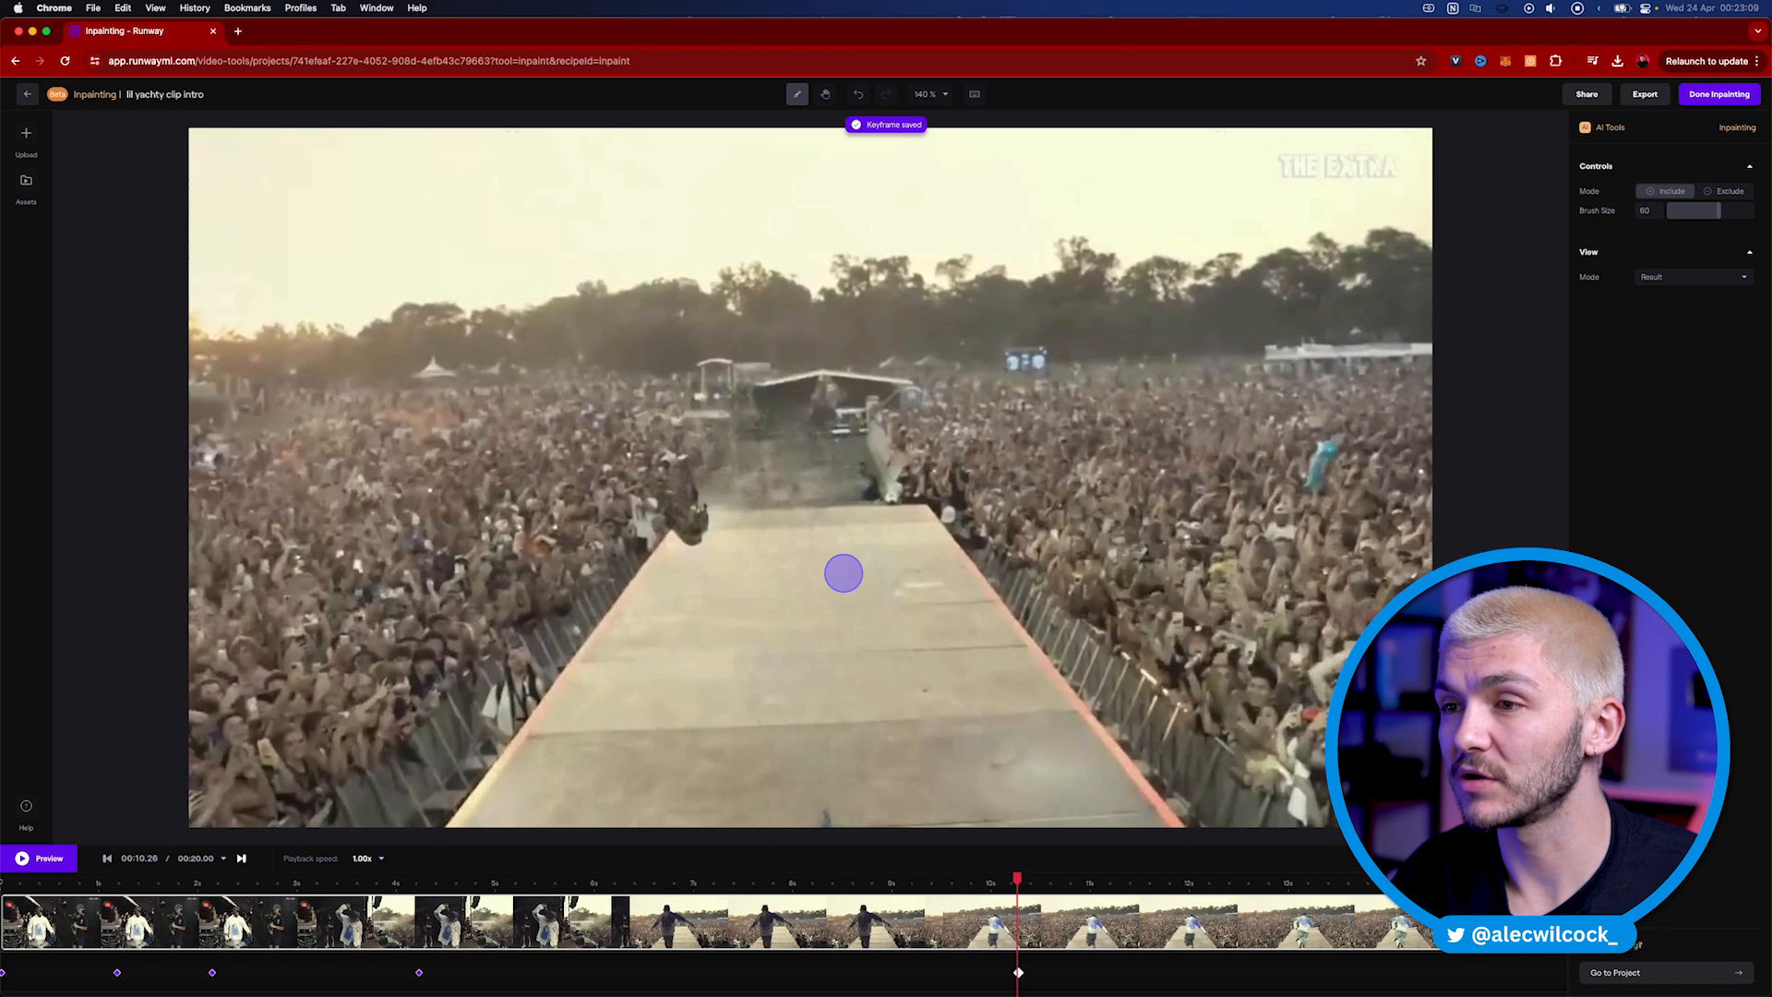
mouse_move(713, 517)
left_mouse_down()
mouse_move(692, 531)
mouse_move(697, 513)
left_mouse_up()
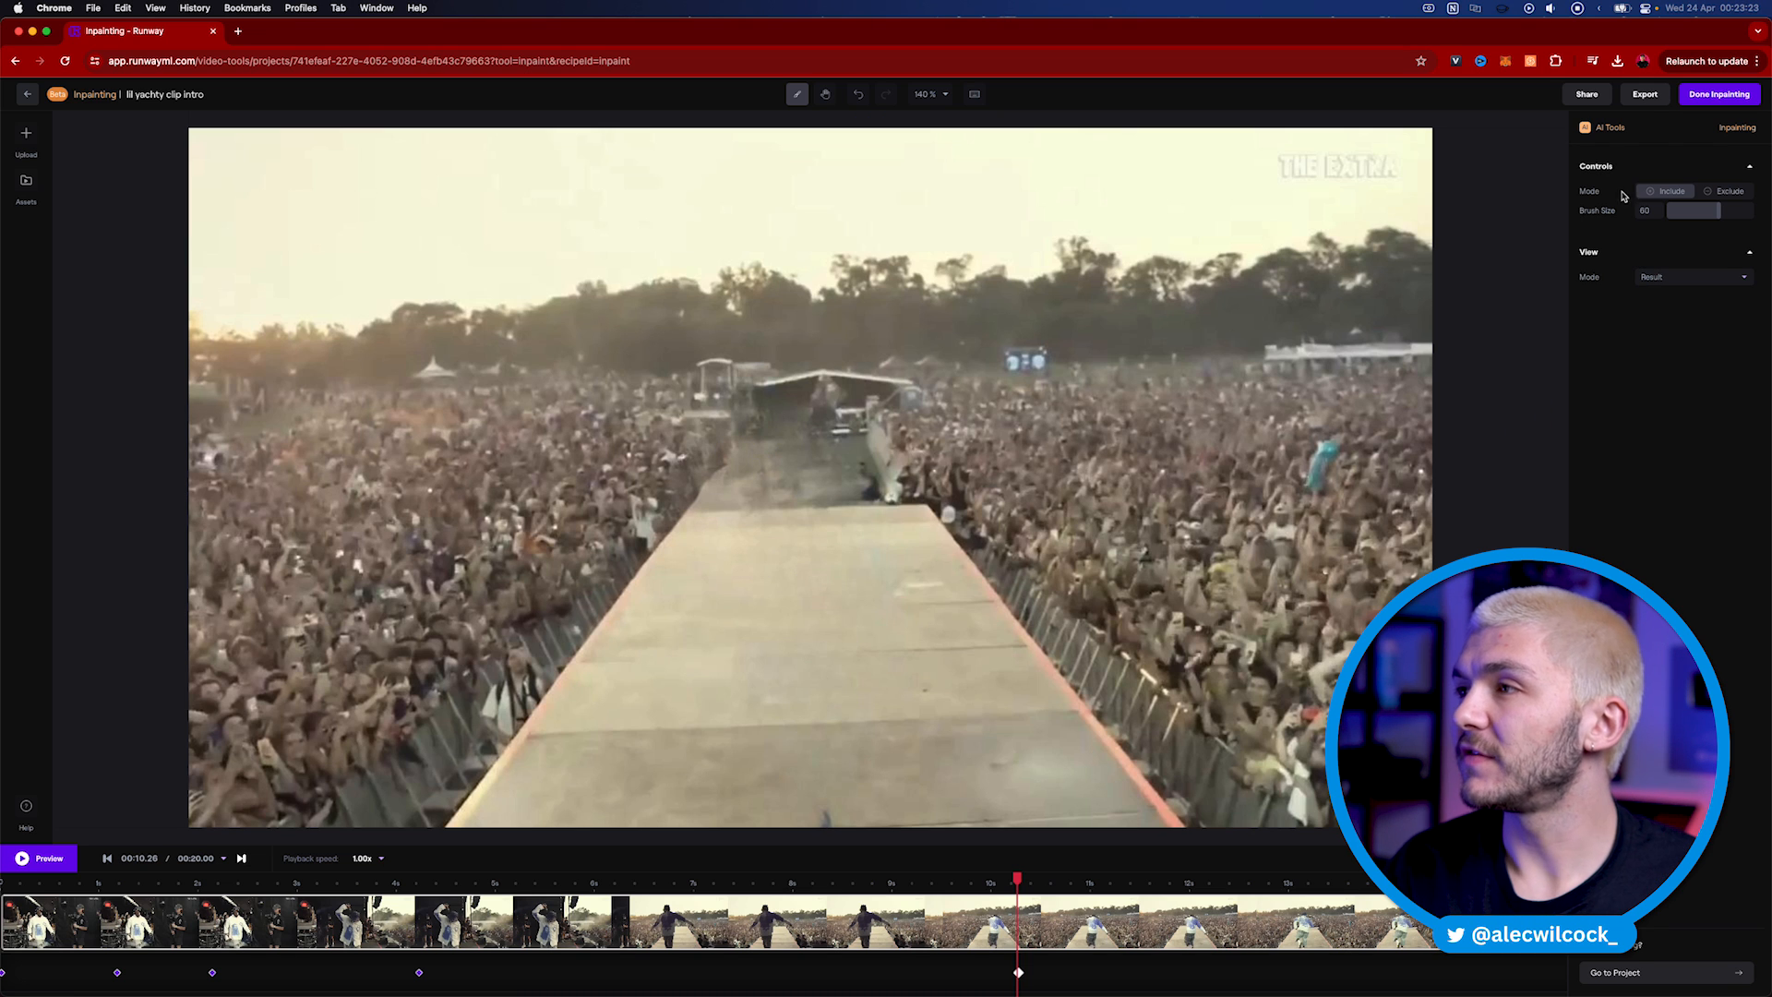
Step: Export the inpainted video as a 720p MP4 and open the finished export
left_click(1654, 97)
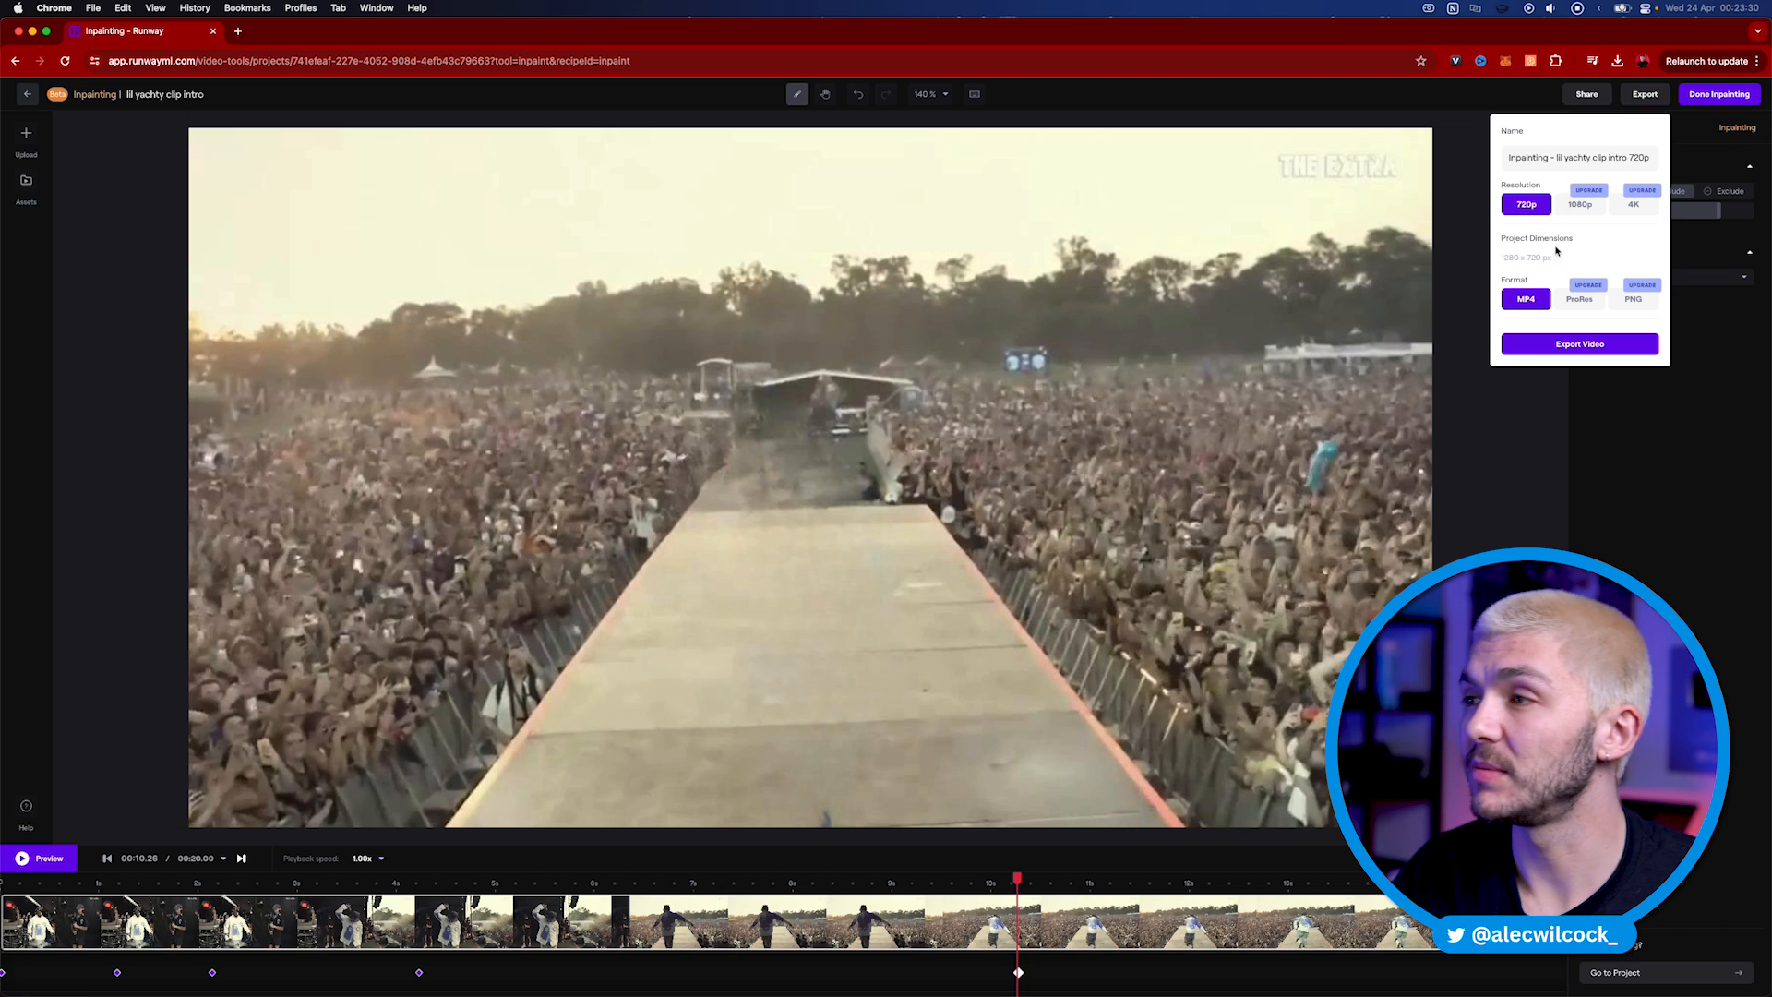
left_click(1586, 347)
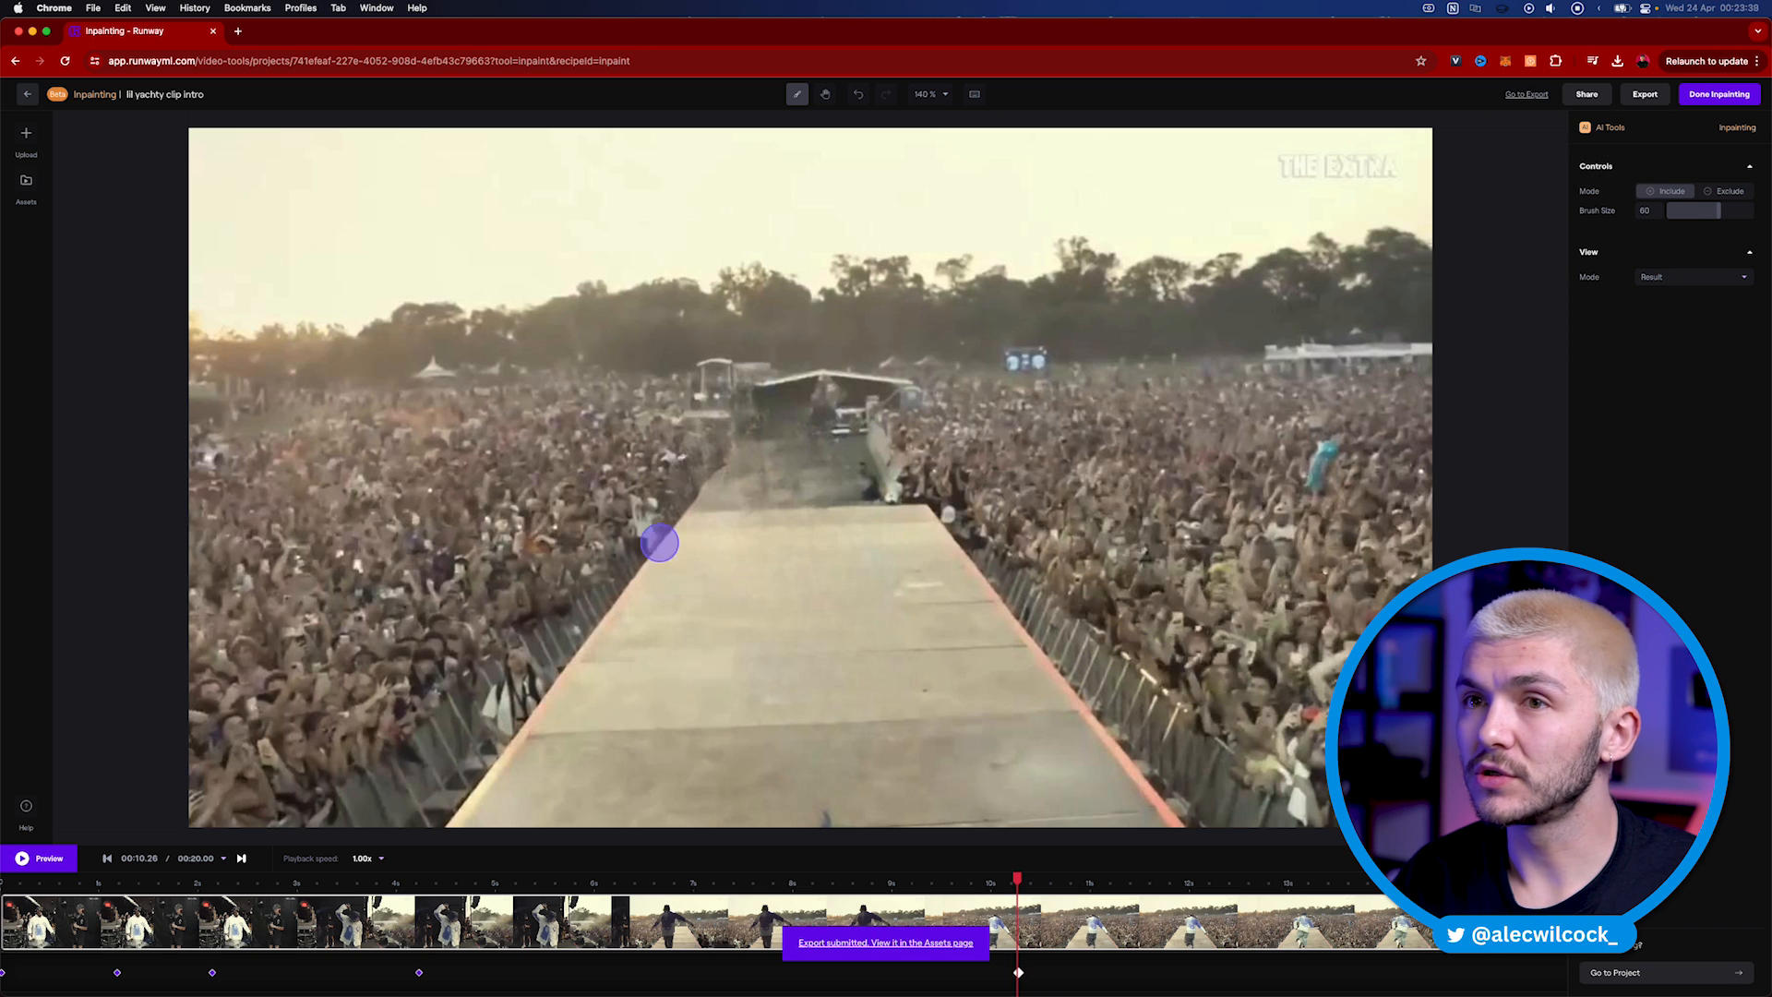
left_click(1528, 94)
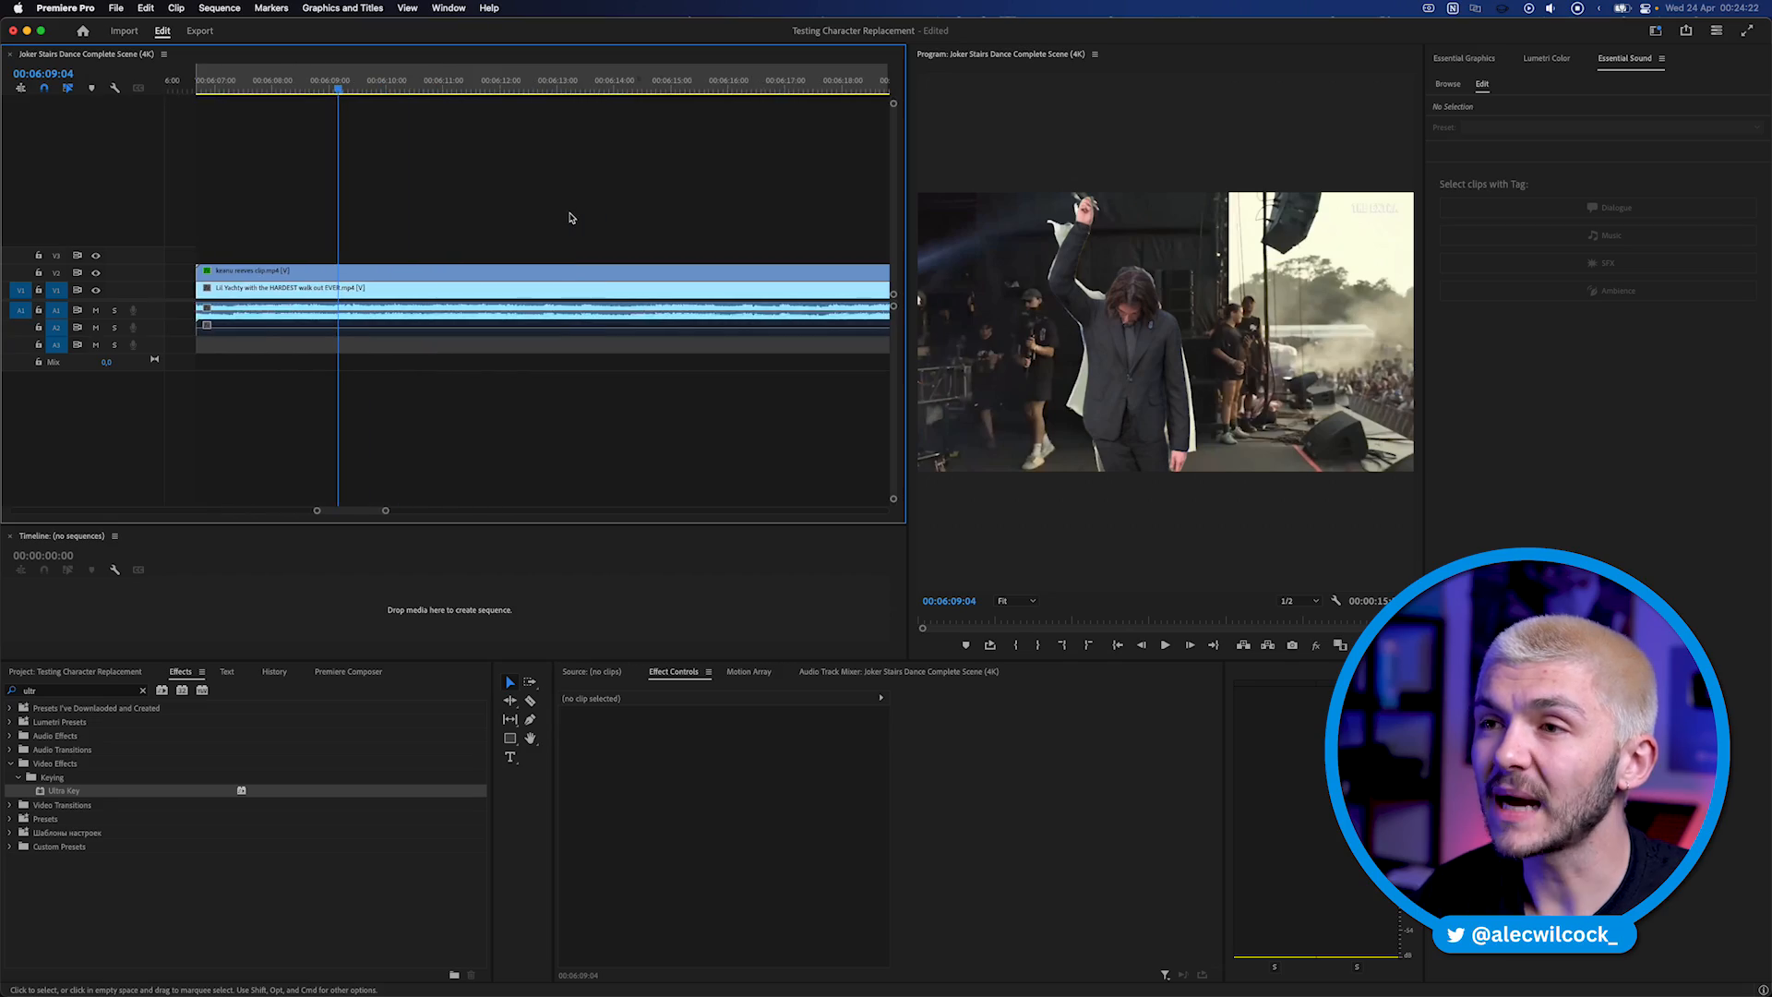
Step: In Premiere Pro, move the Keanu Reeves clip up to track V3 and disable the original Lil Yachty clip
scroll(569, 218, "up", 5)
left_click(573, 273)
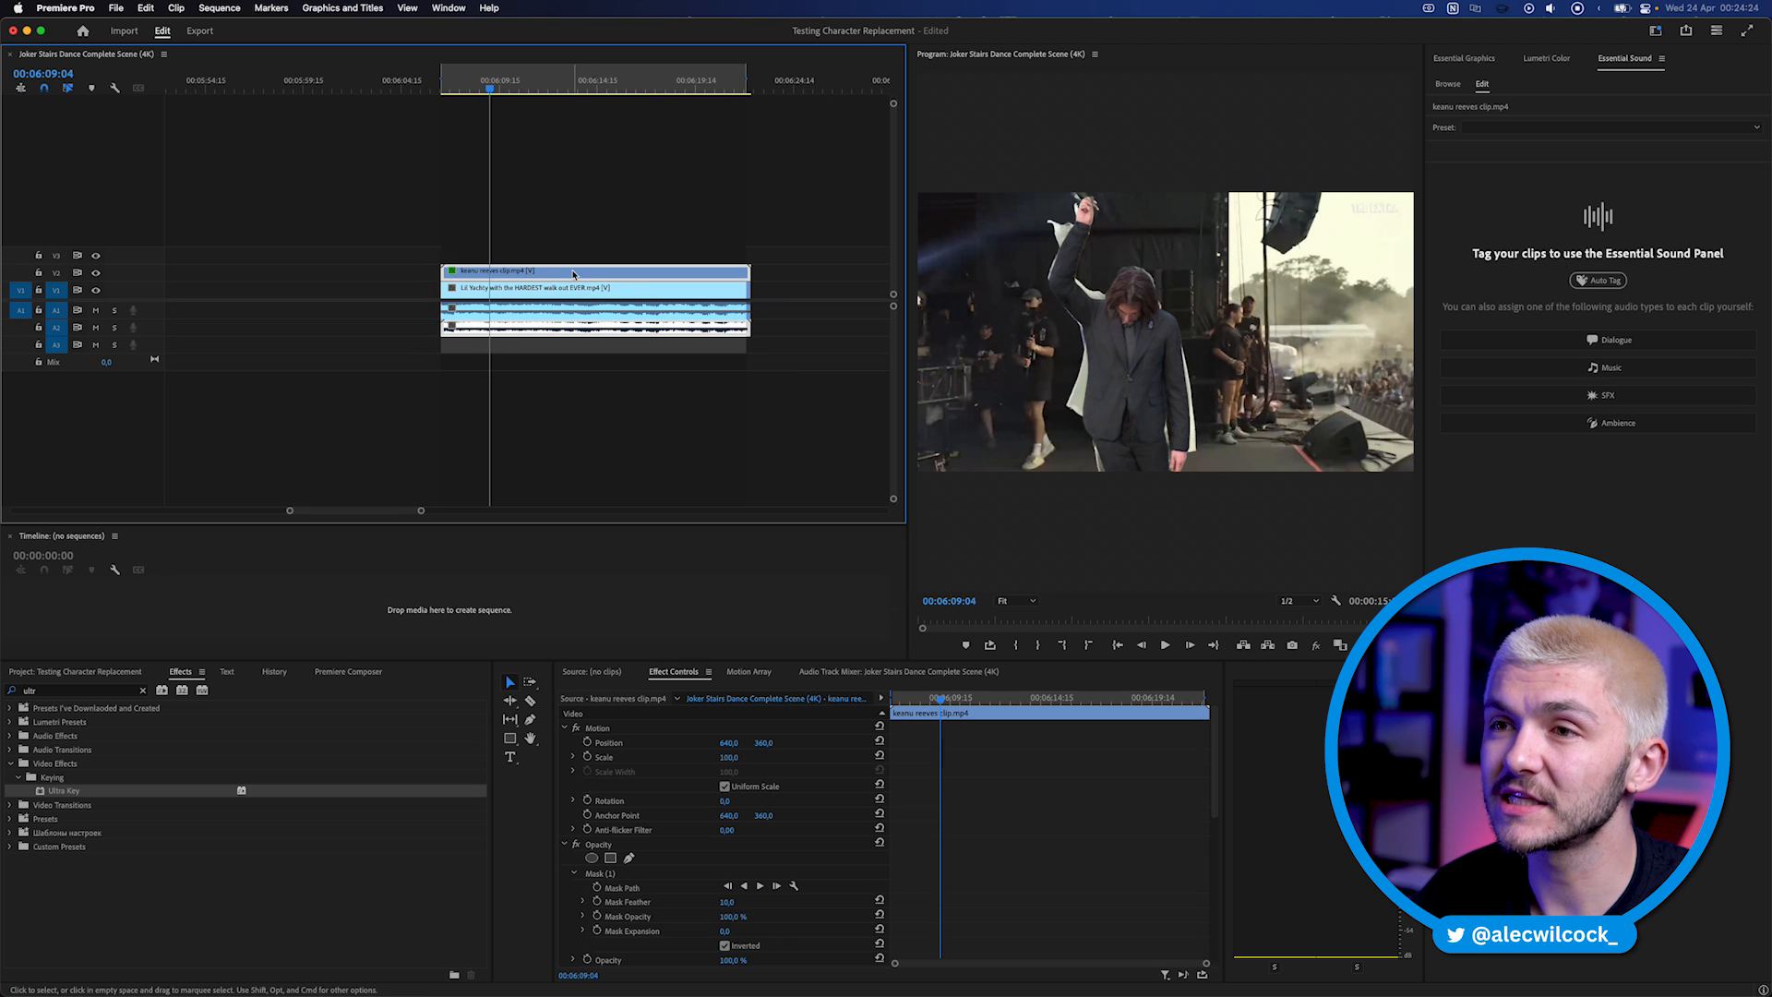
left_click_drag(573, 273, 574, 256)
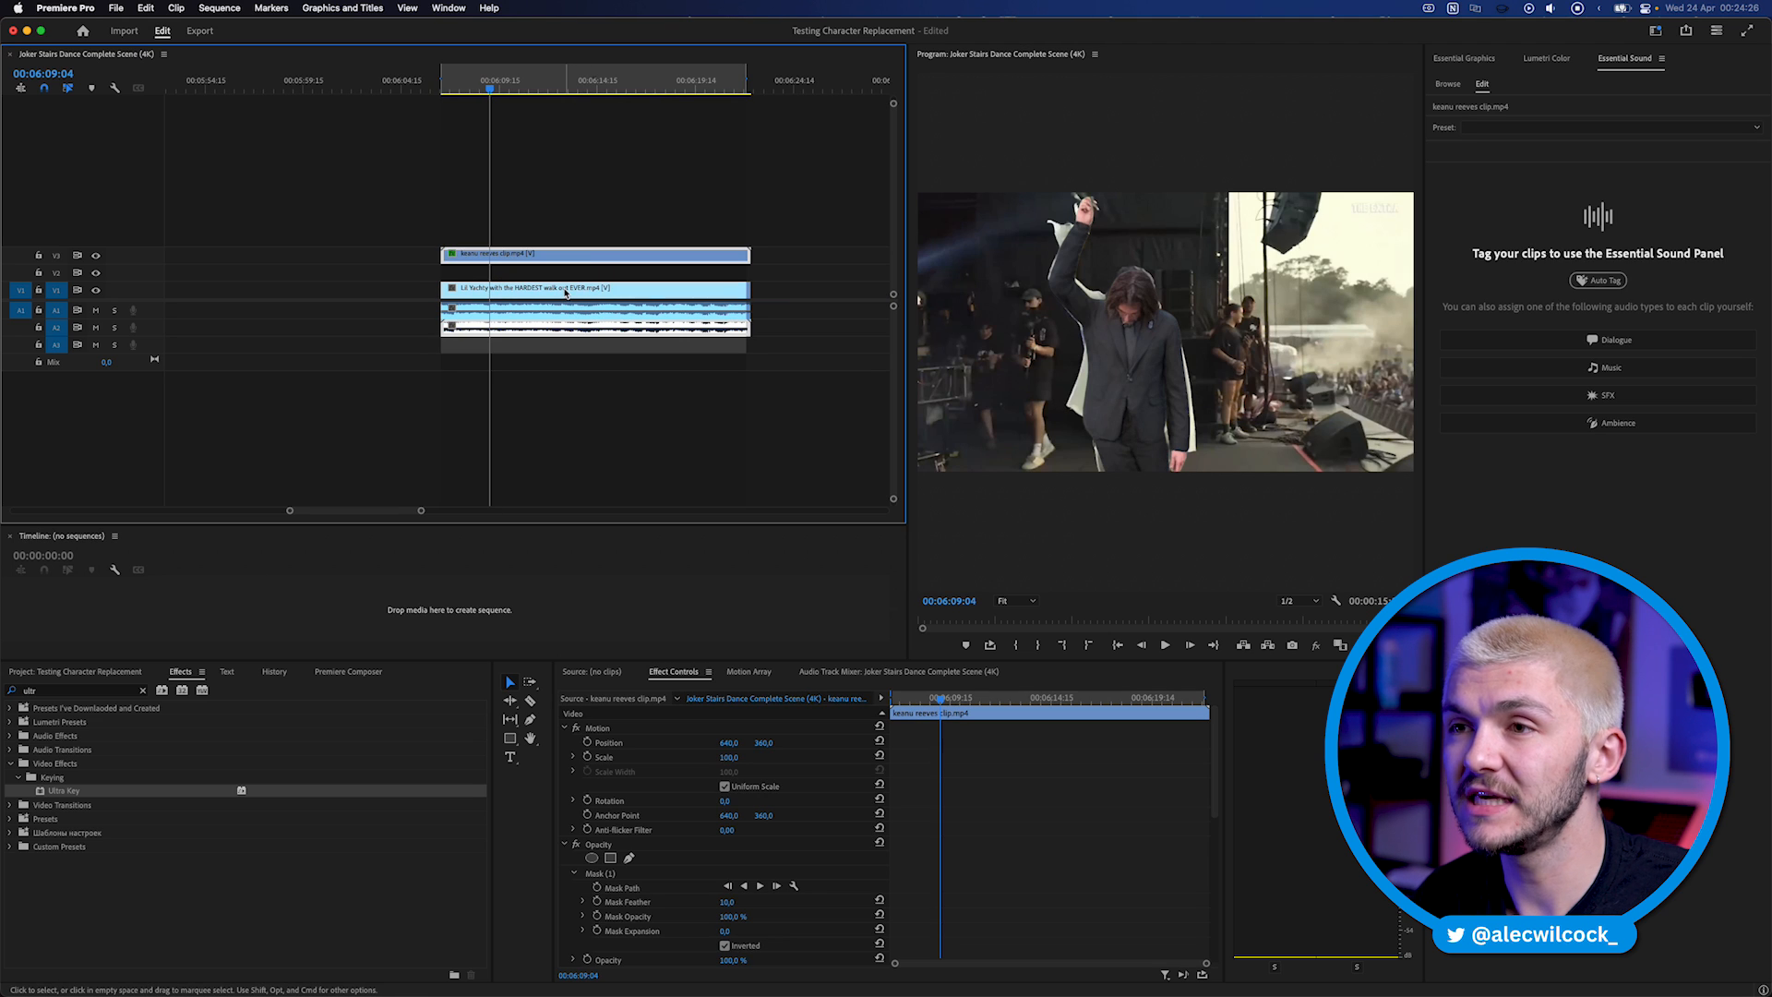
left_click(566, 292)
key("super+shift+e")
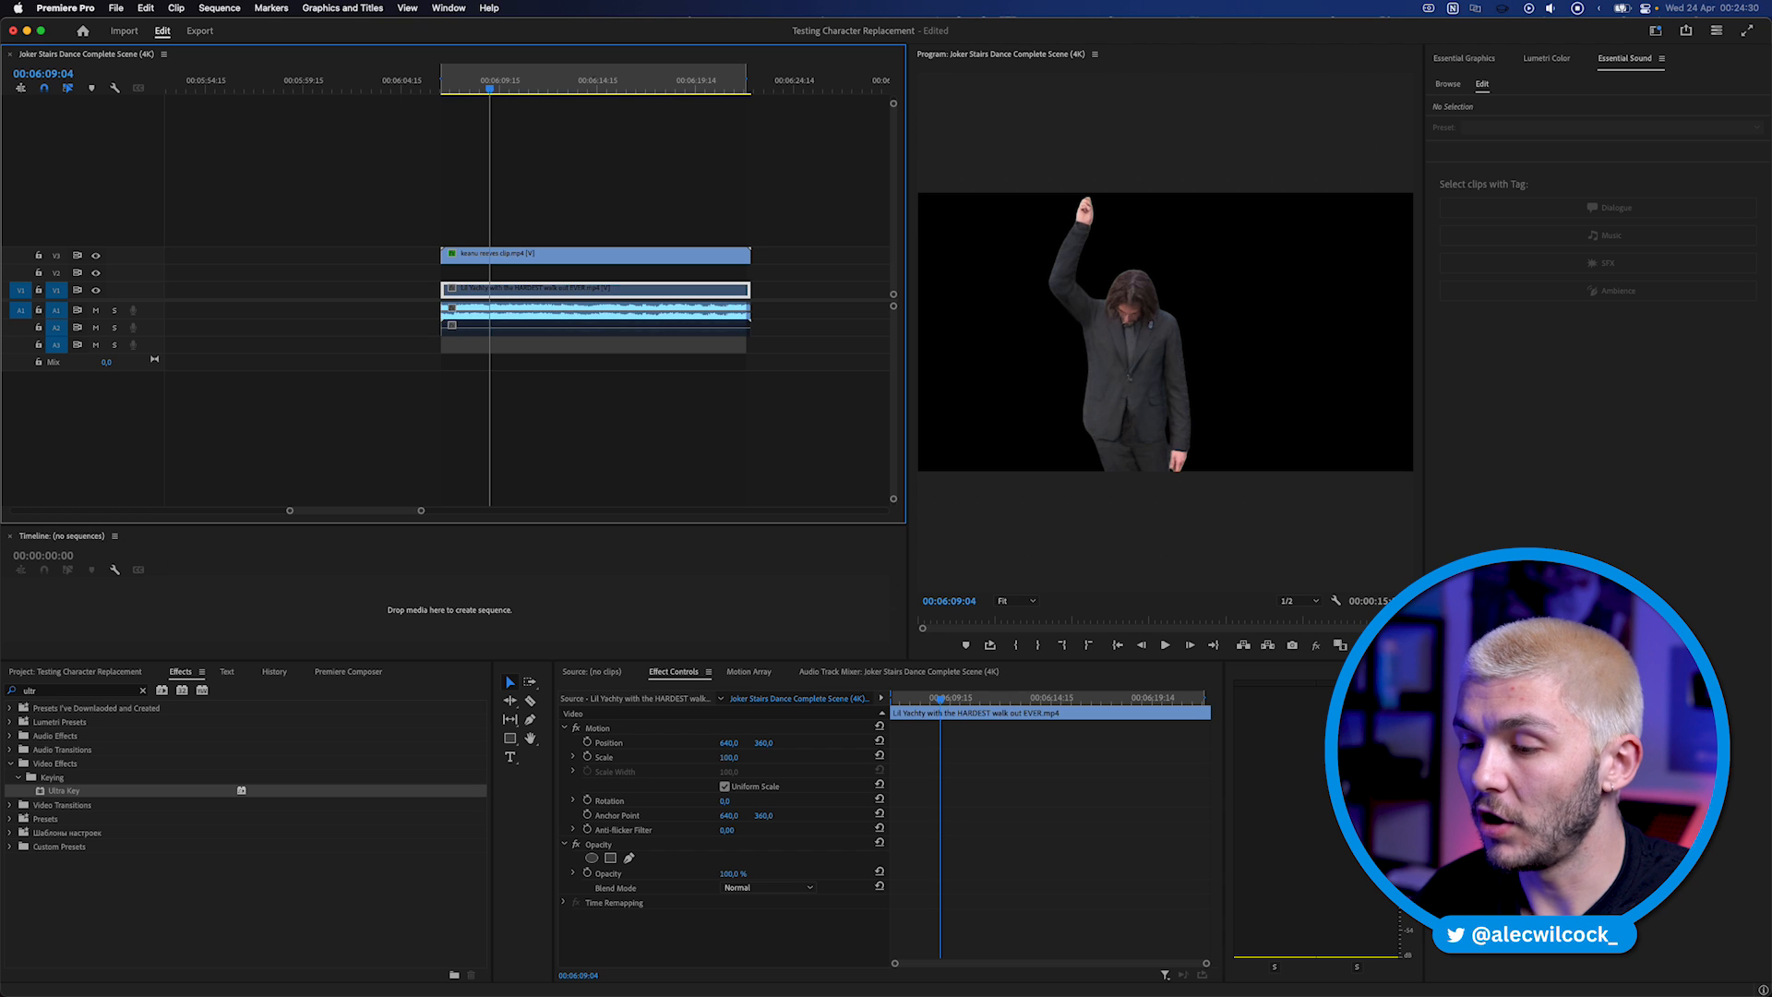
Step: Place the inpainted lil yachty clip intro 720p.mp4 on track V2, aligned with the other clips' start, and check playback full screen
key("super+Tab")
left_click_drag(1057, 384, 443, 275)
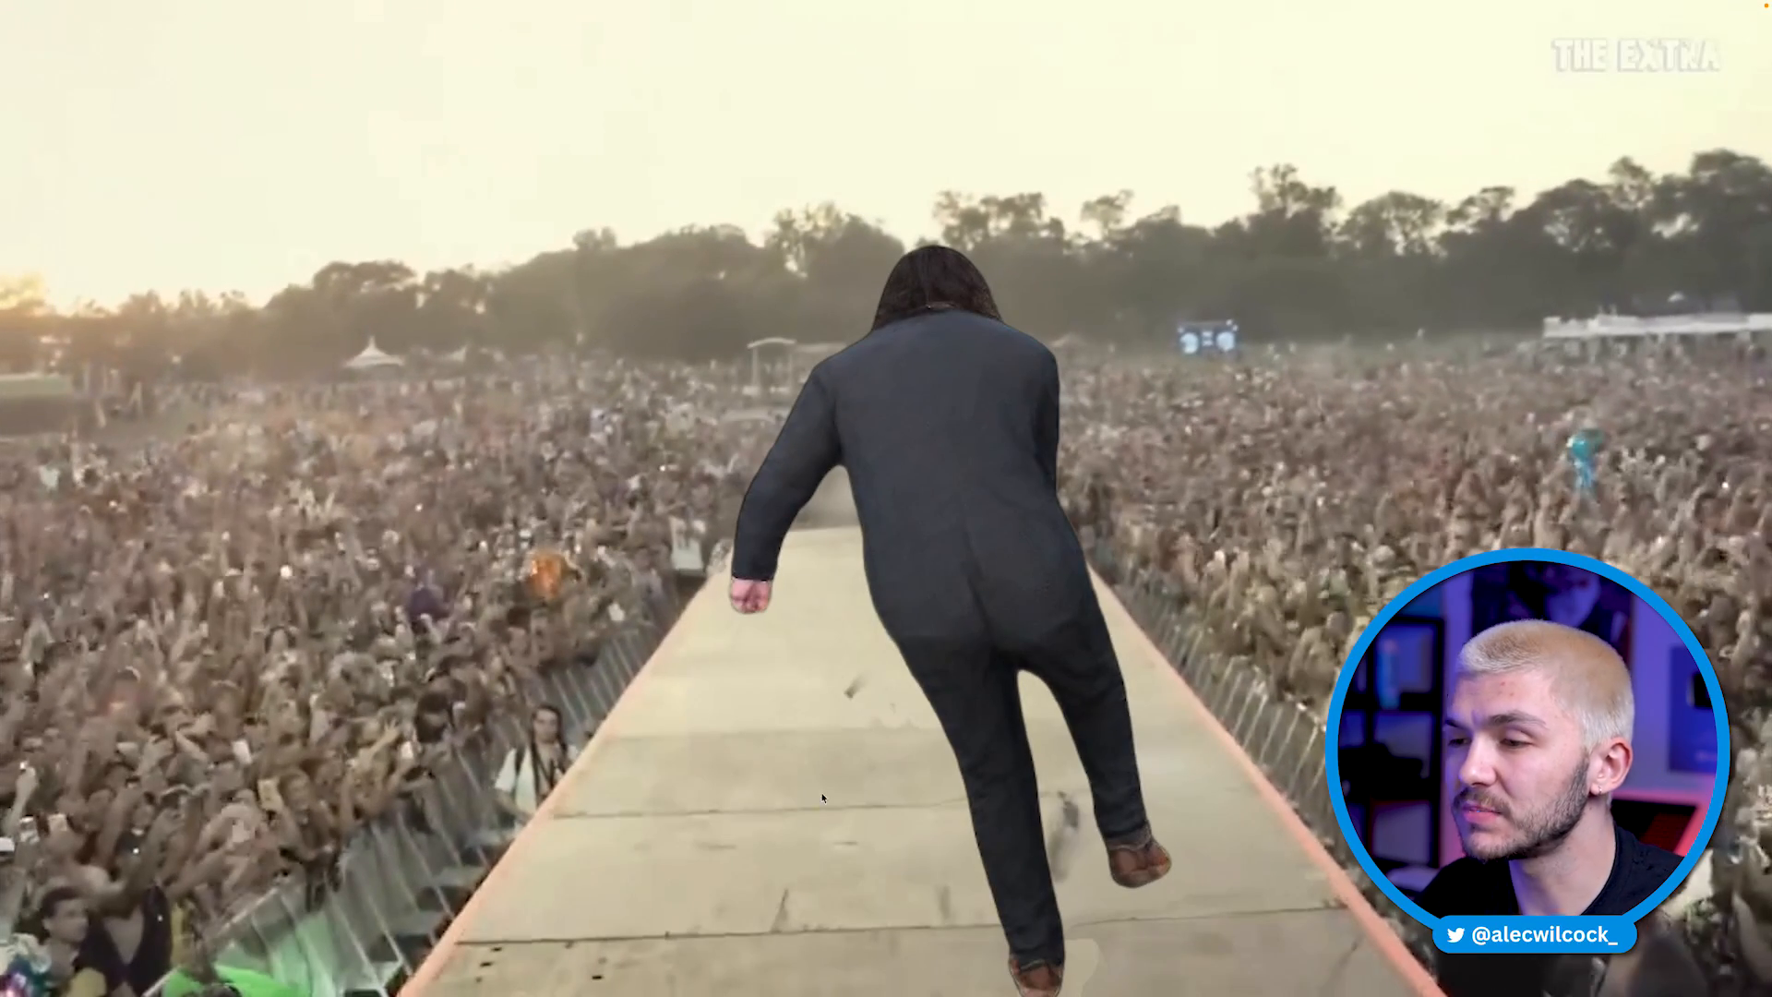
key("Escape")
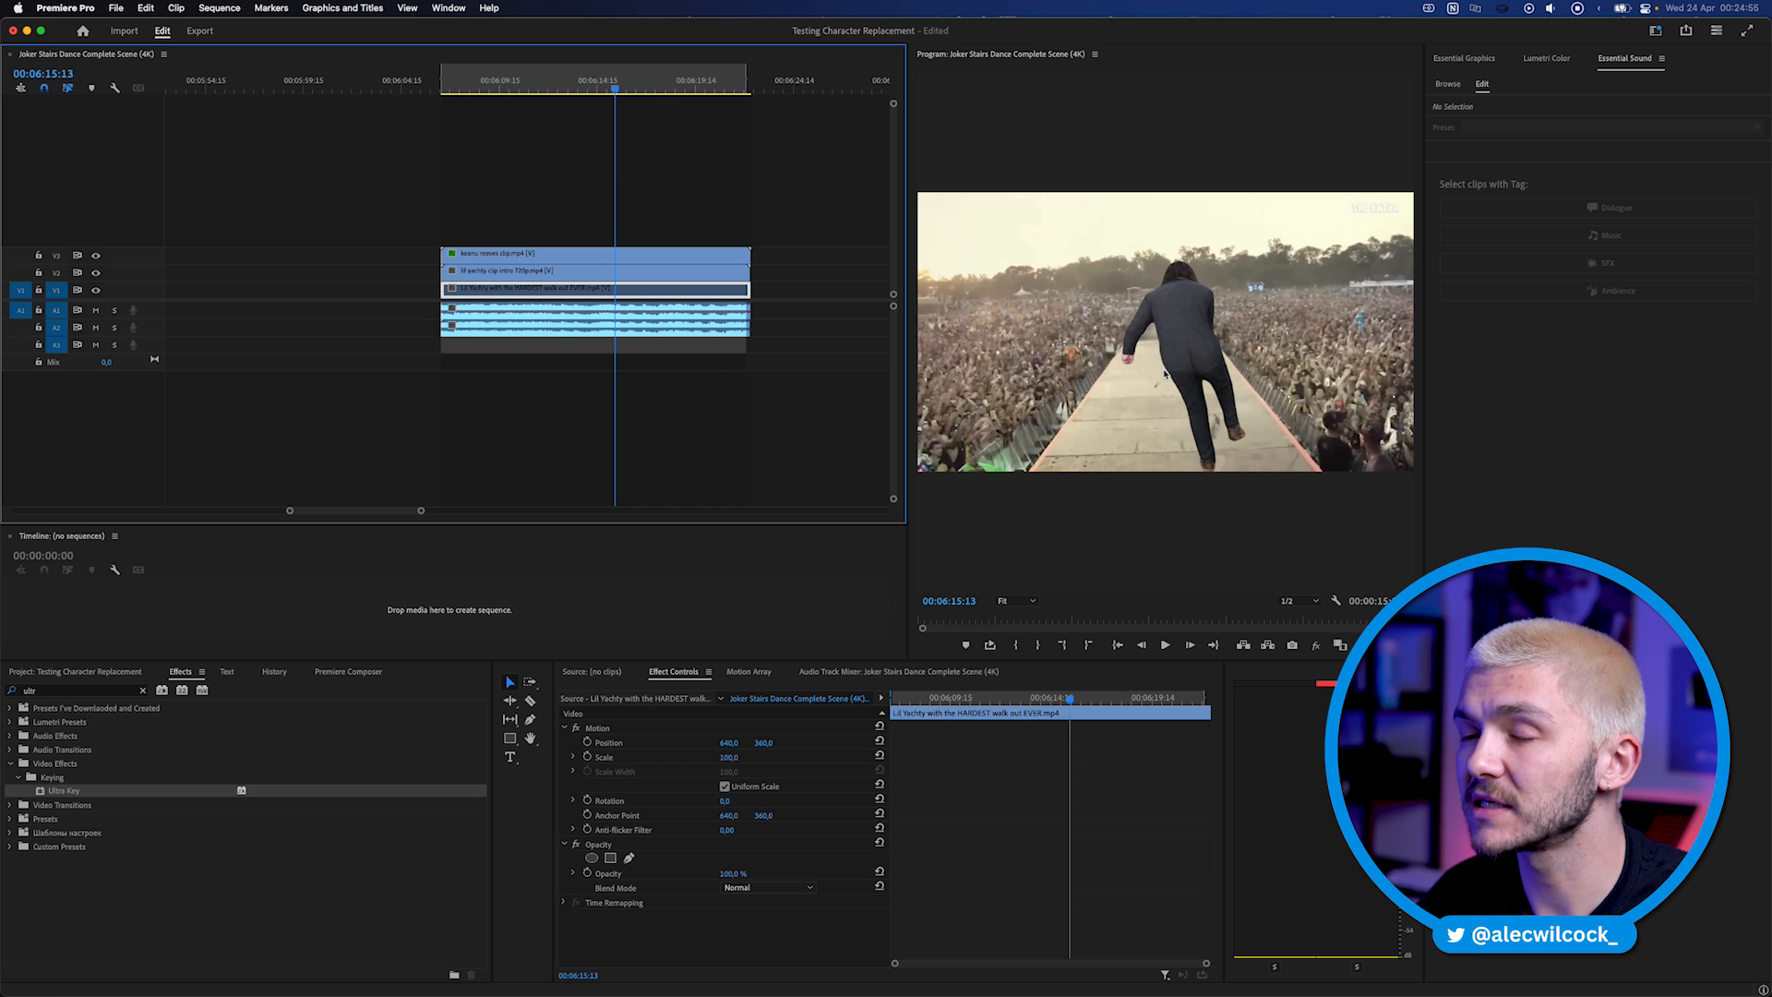
Step: Review the composite over the inpainted background full screen from 00:06:12:00
scroll(595, 196, "up", 3)
left_click_drag(631, 90, 579, 90)
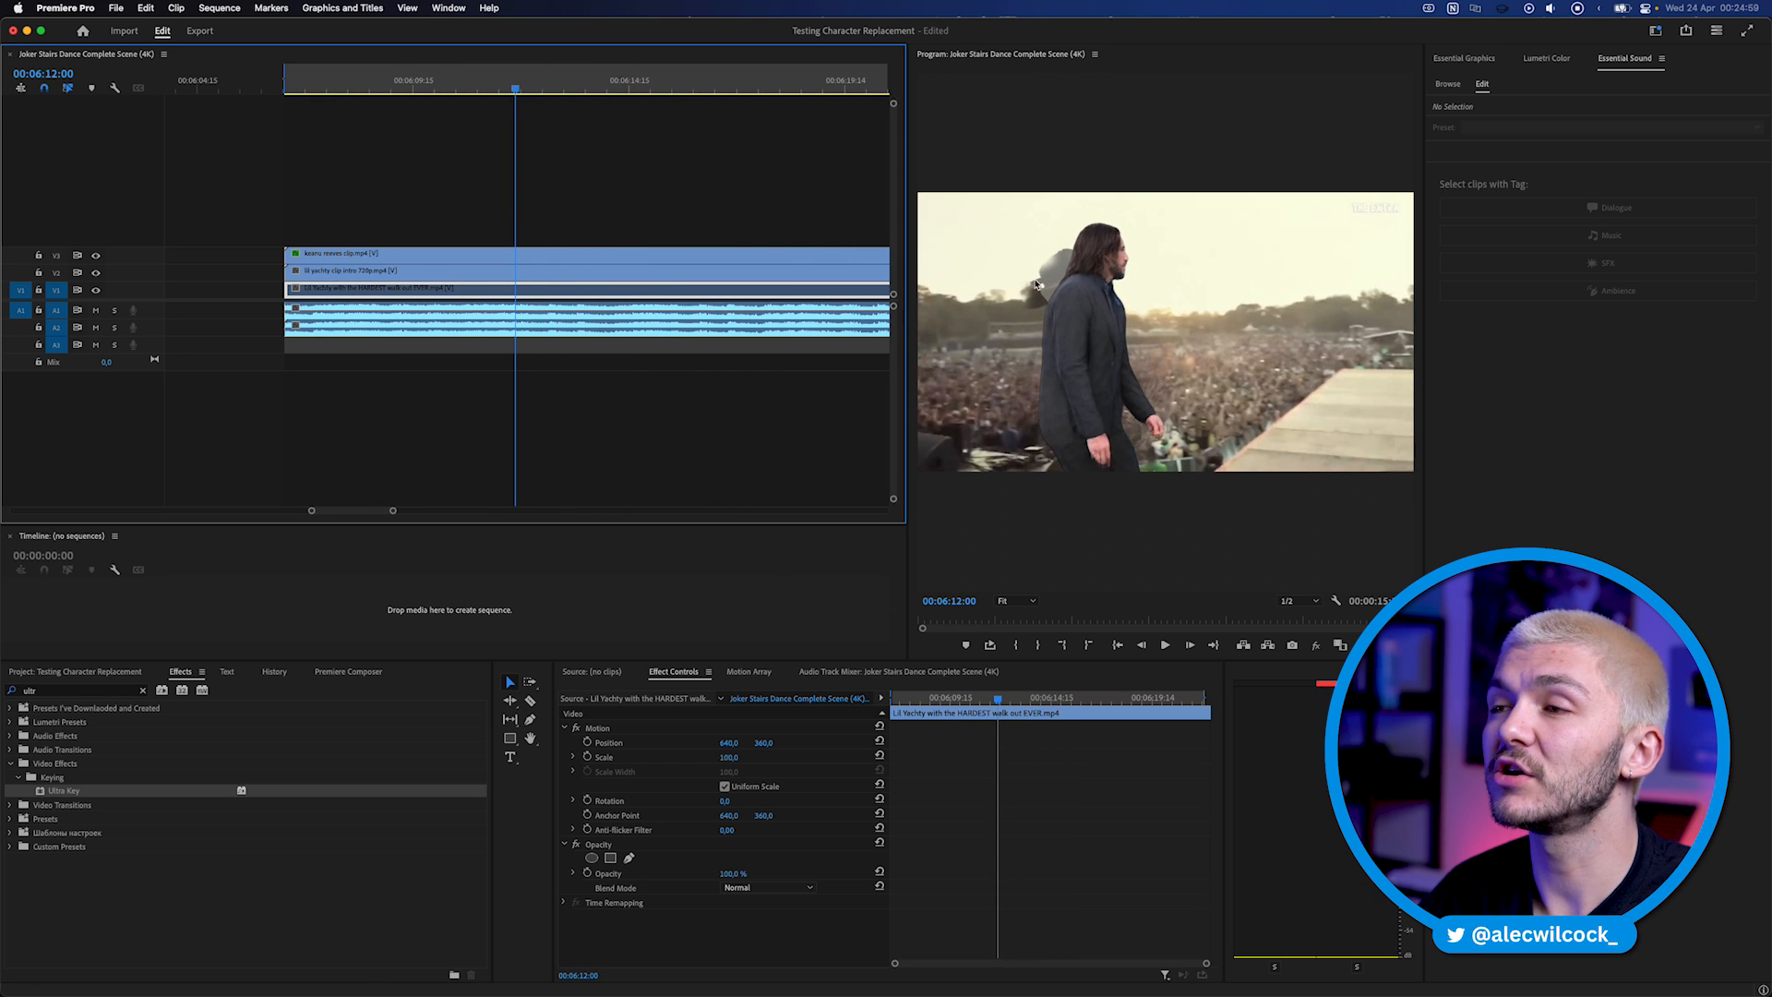
key("ctrl+grave")
key("ctrl+grave")
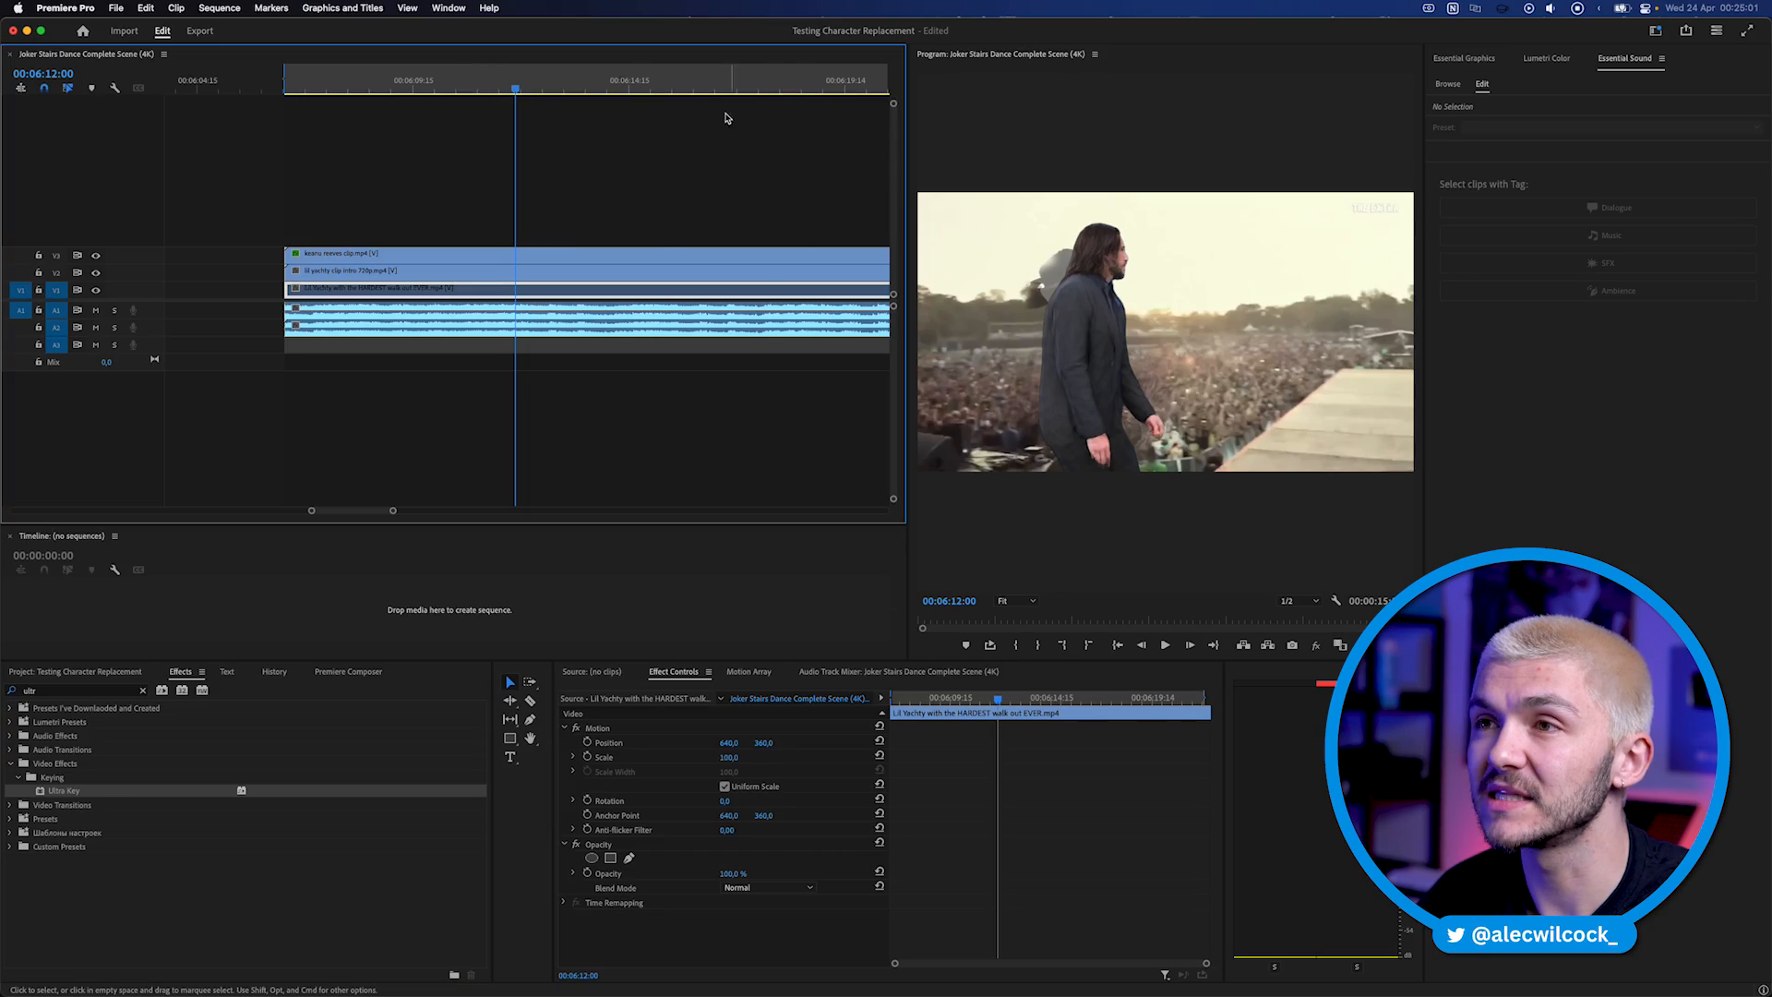
key("ctrl+grave")
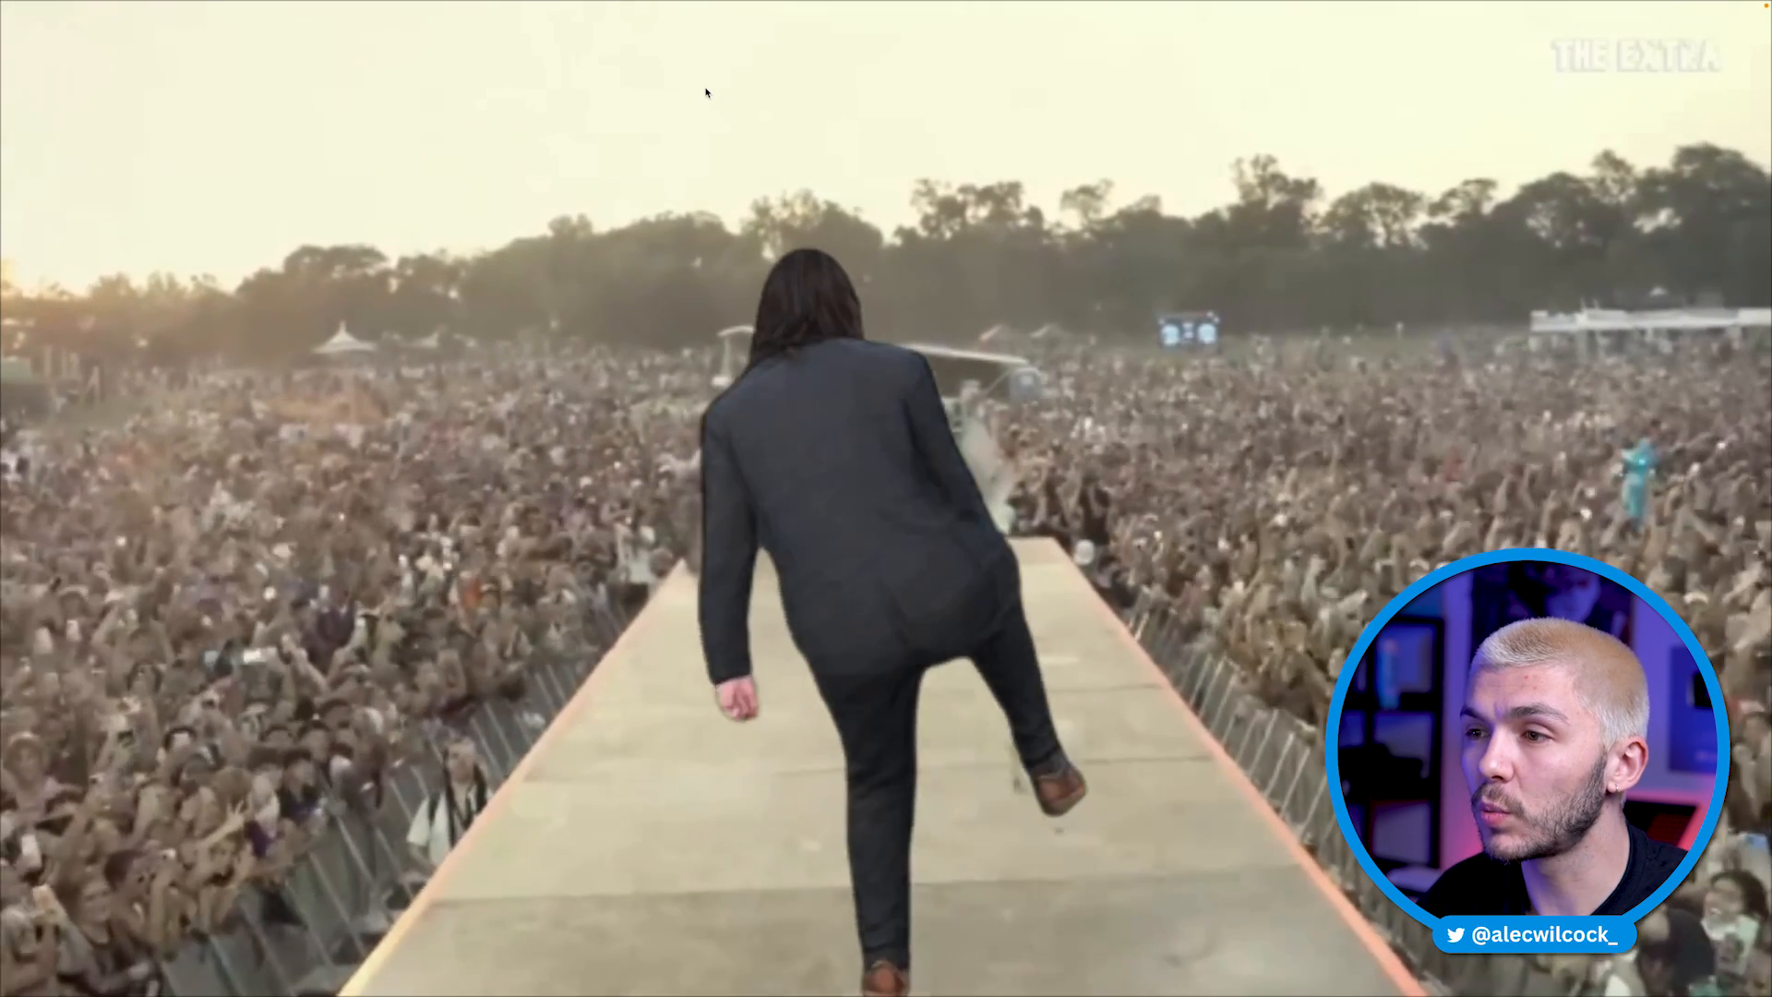
key("ctrl+grave")
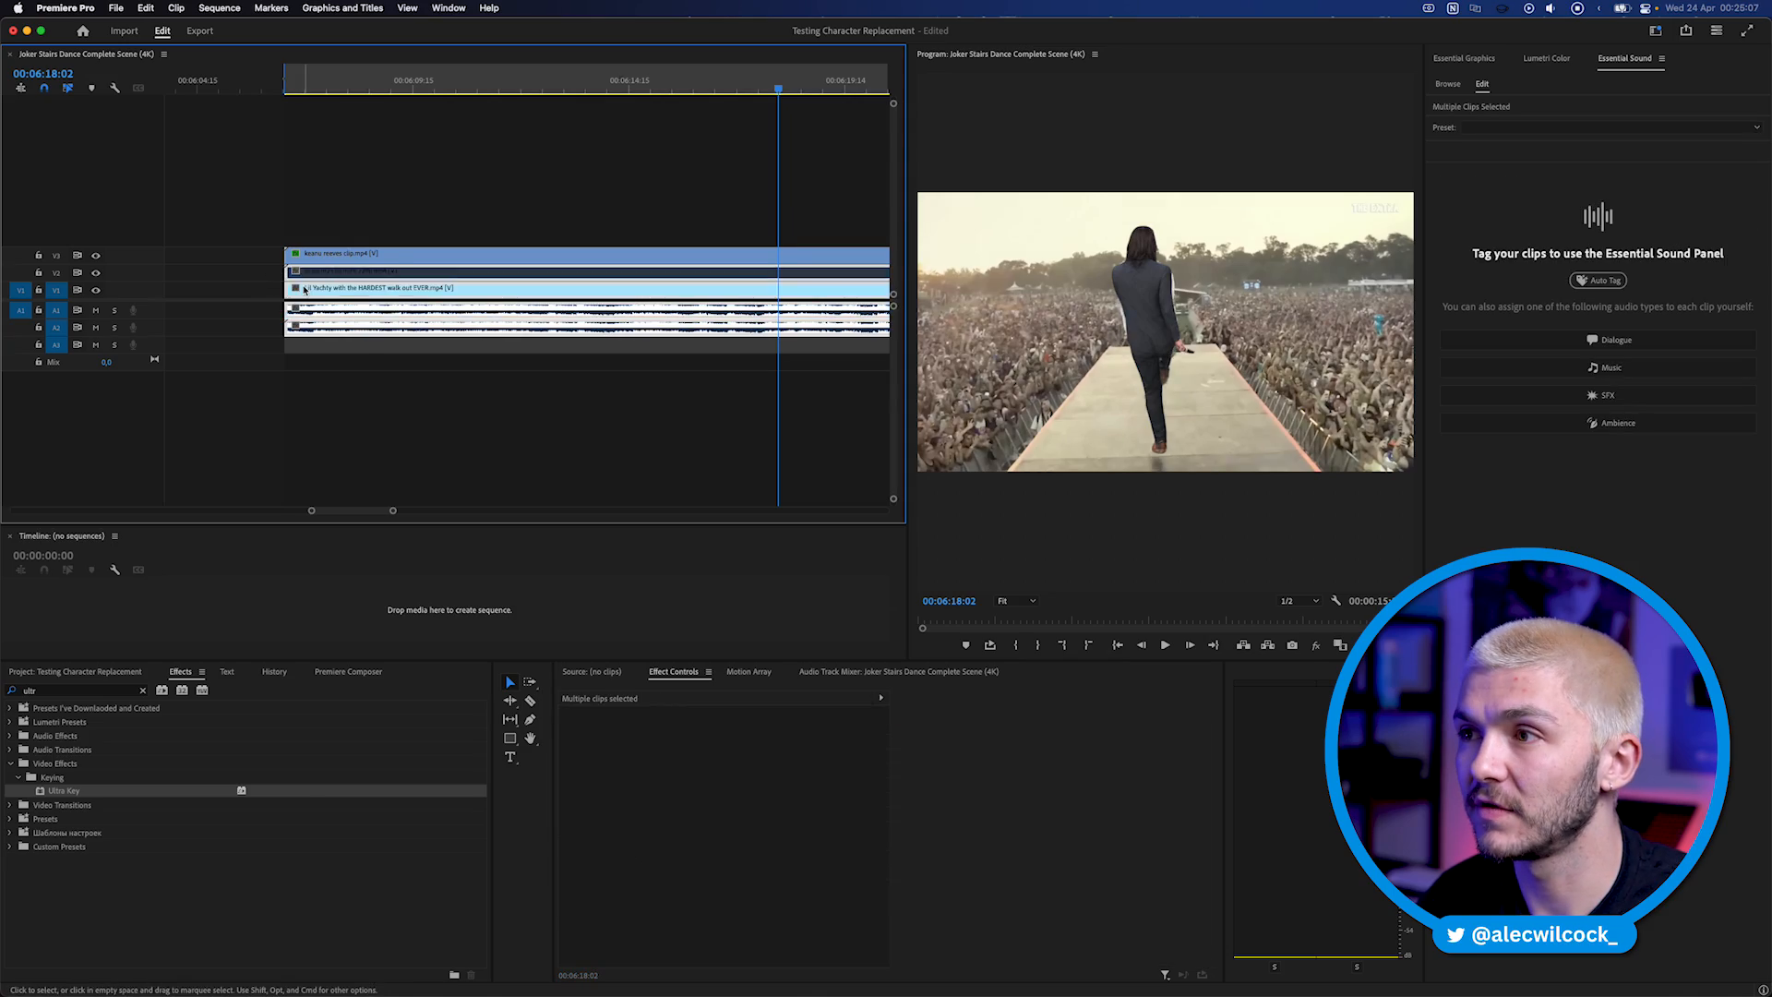
Step: Compare the composite full screen over the original background and over the inpainted background
key("ctrl+grave")
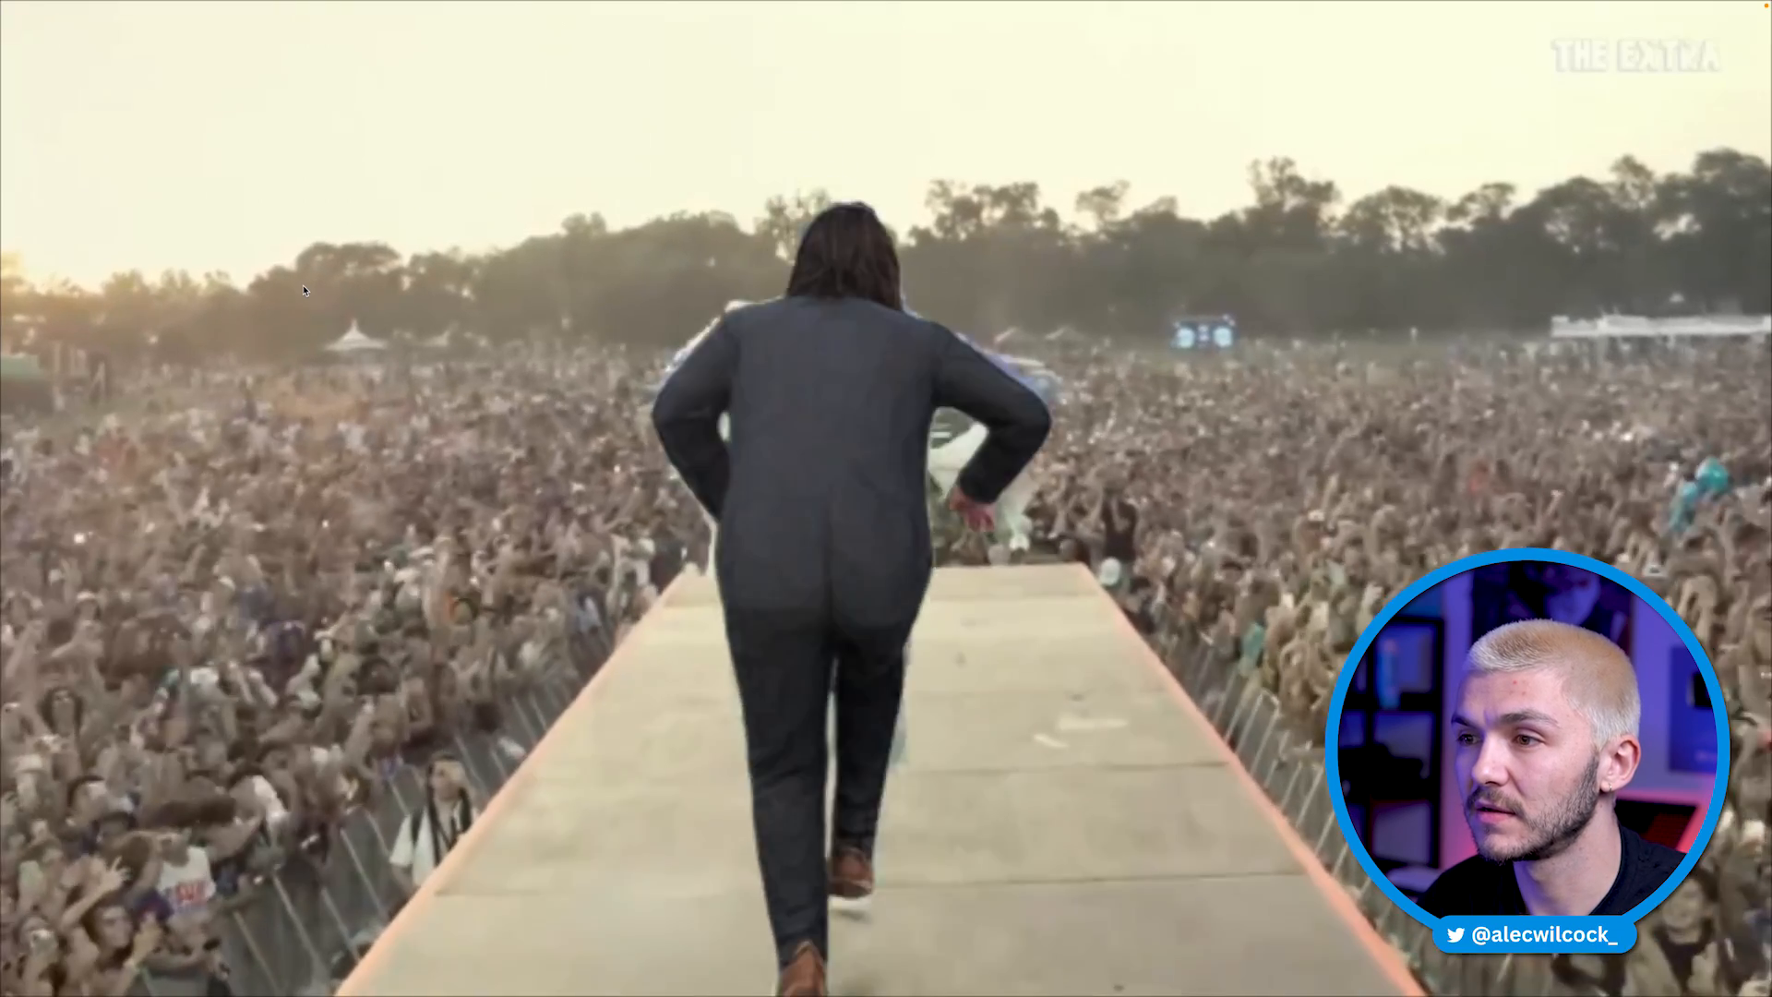
key("ctrl+grave")
key("ctrl+grave")
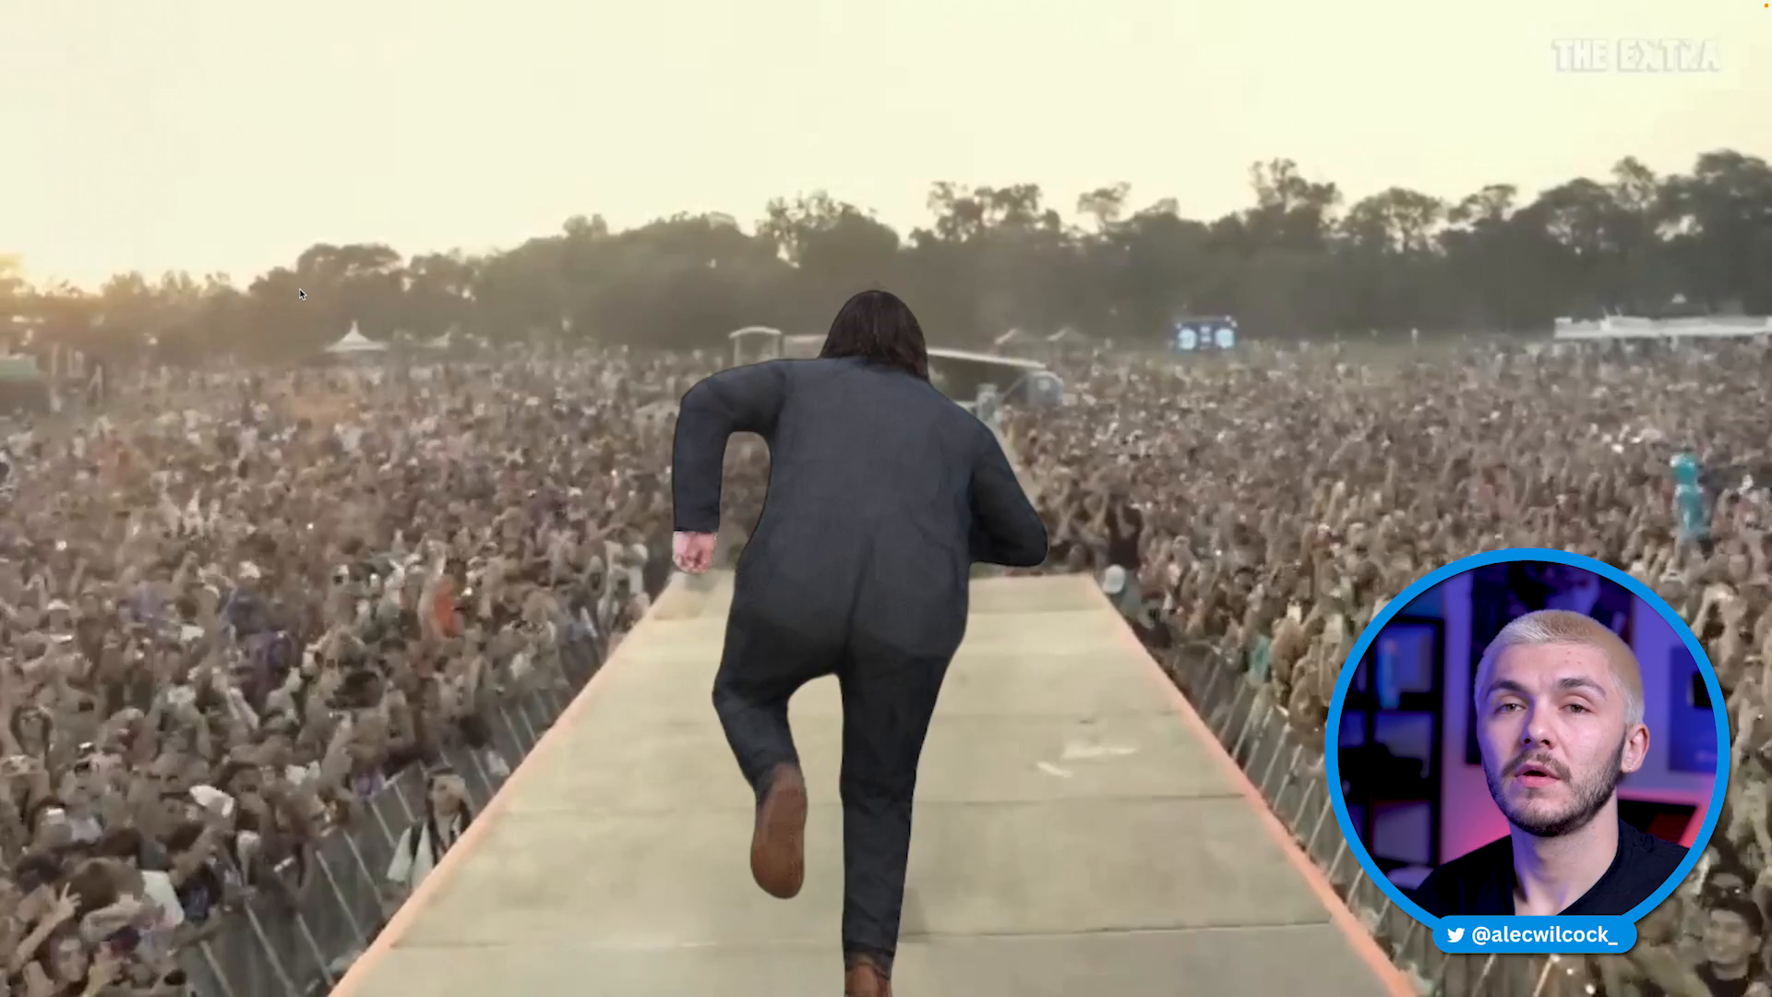